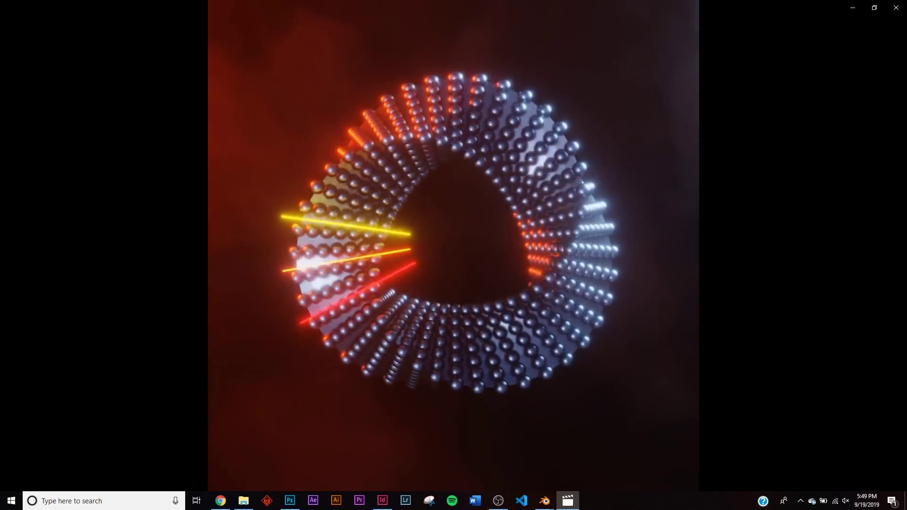
Close the rendered video preview and look at the reference animation's post and profile page on Instagram in Chrome
{"action": "left_click", "coordinate": [902, 7]}
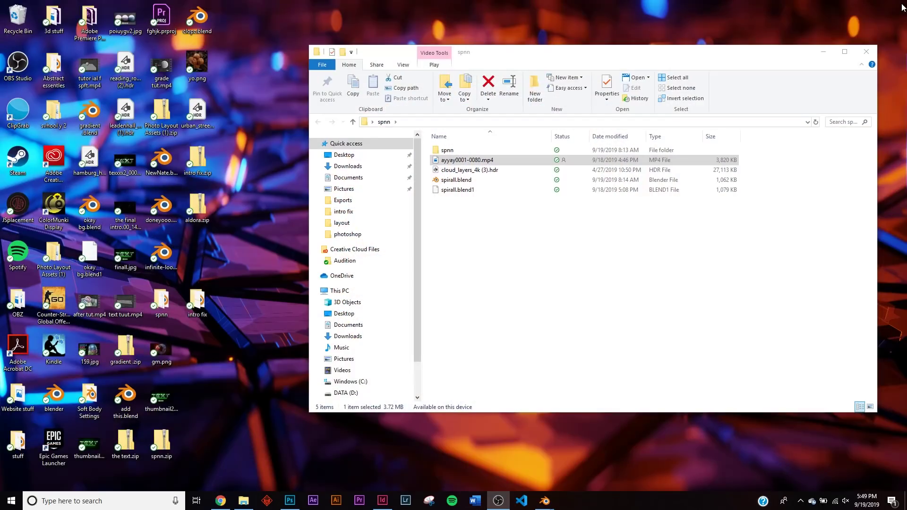
{"action": "left_click", "coordinate": [220, 501]}
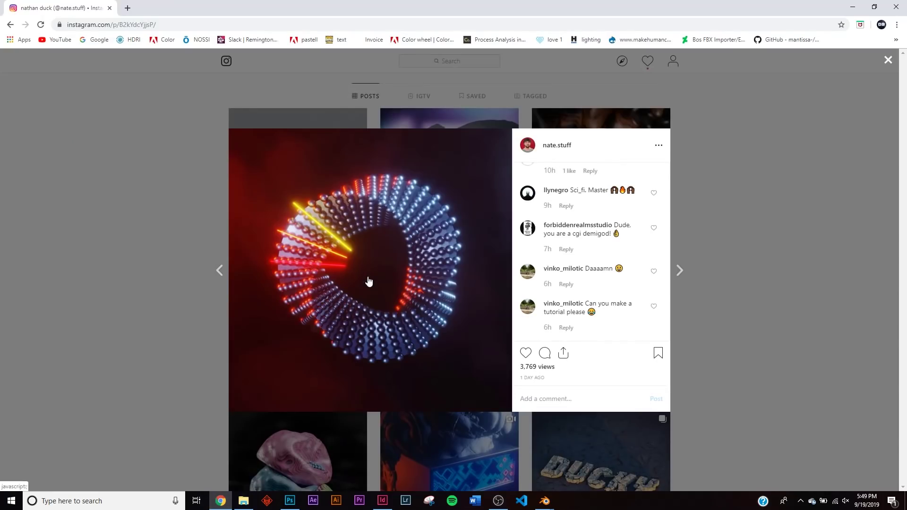
{"action": "left_click", "coordinate": [690, 206]}
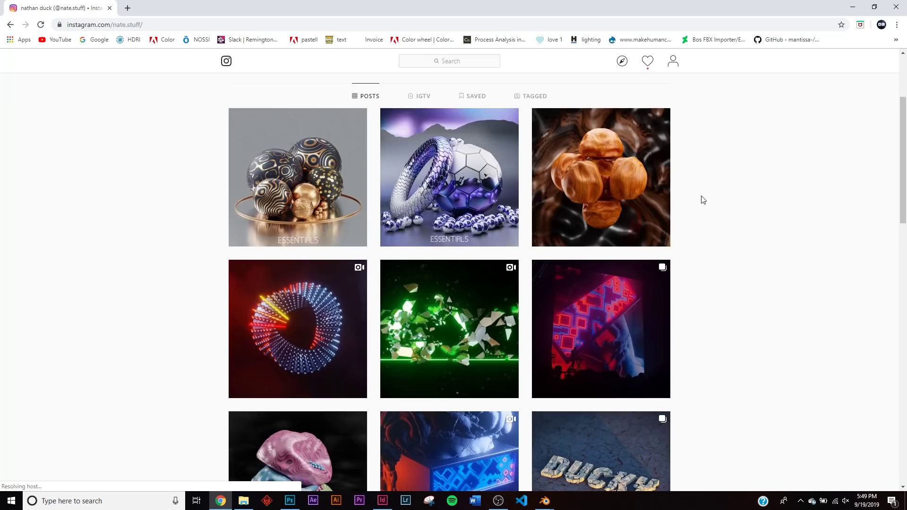
{"action": "scroll", "coordinate": [391, 236], "scroll_direction": "up", "scroll_amount": 3}
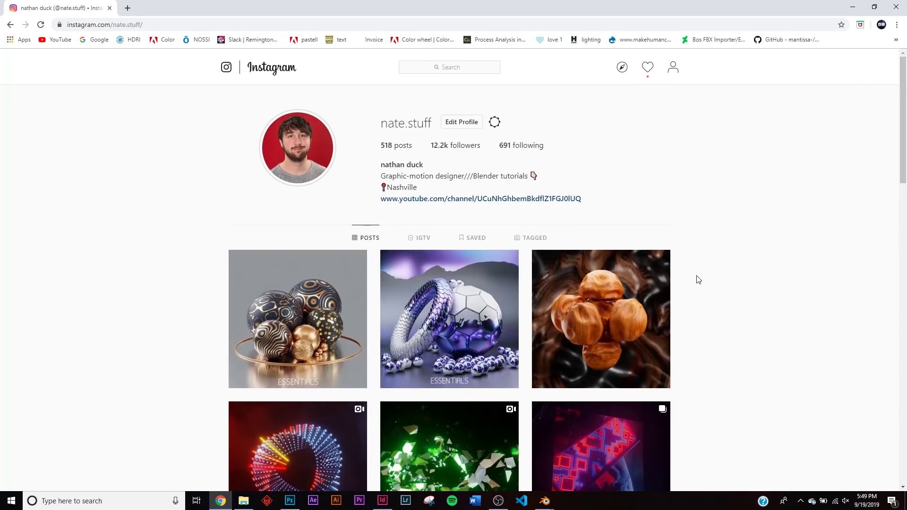
Switch to Blender, dismiss the splash screen and add a mesh cylinder with 3 vertices
{"action": "left_click", "coordinate": [863, 7]}
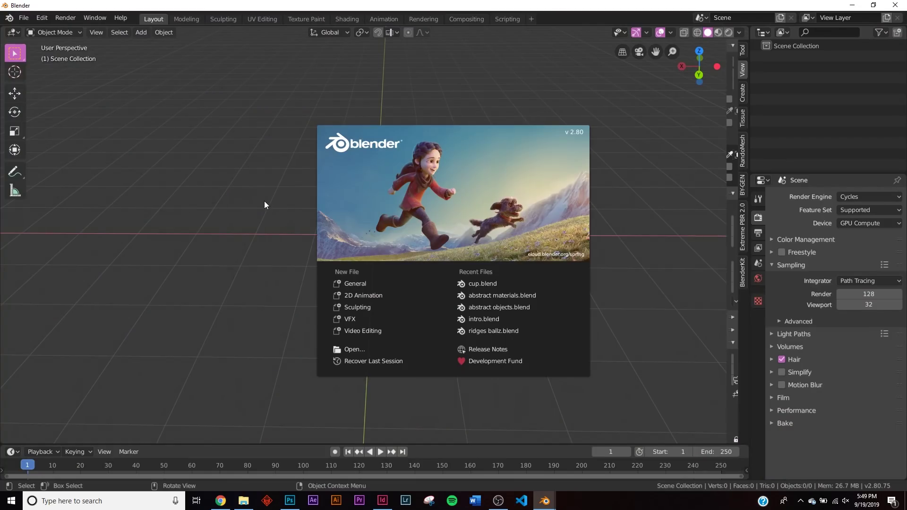
{"action": "left_click", "coordinate": [264, 204]}
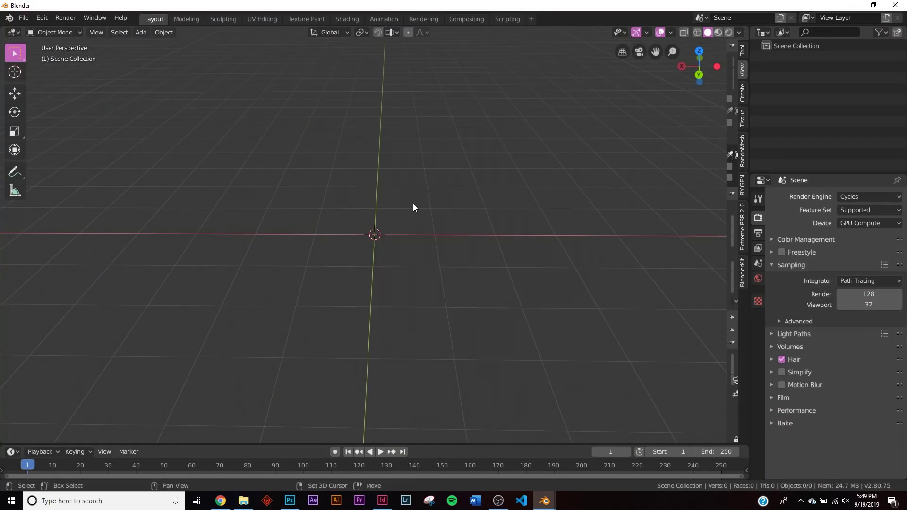
{"action": "key", "text": "shift+a"}
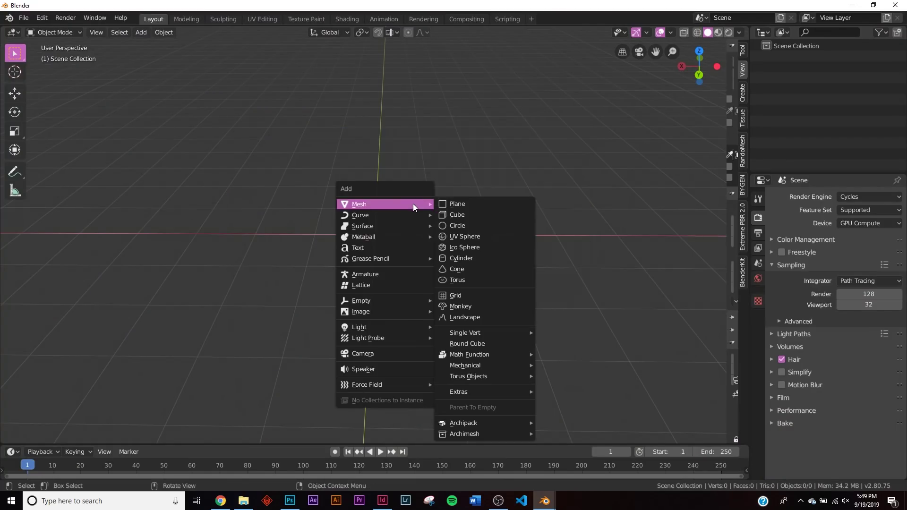
{"action": "left_click", "coordinate": [466, 258]}
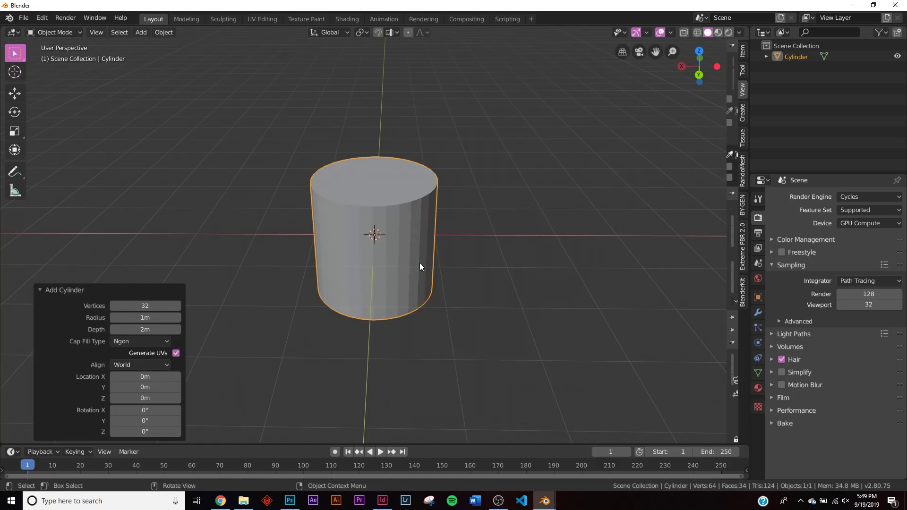
{"action": "left_click", "coordinate": [145, 302]}
{"action": "key", "text": "Return"}
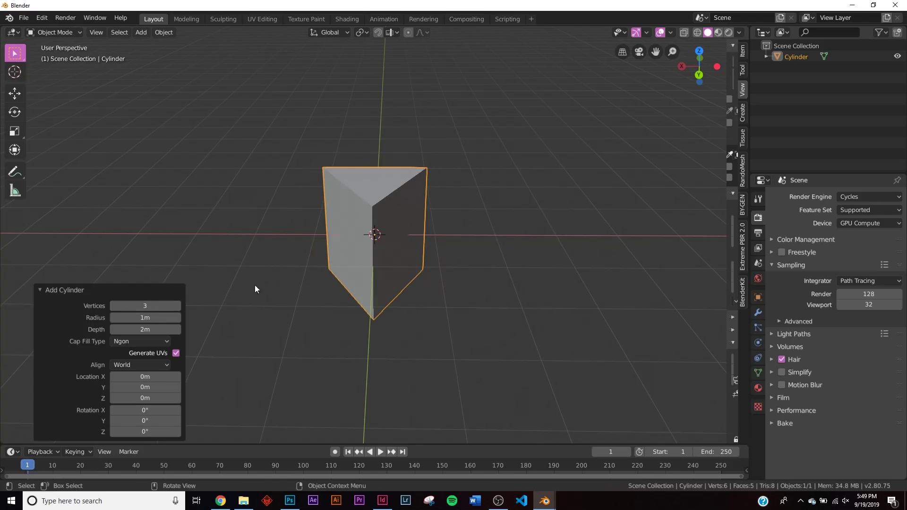
In Edit Mode, move the whole prism mesh up 1 m along Z so its base sits at the origin
{"action": "key", "text": "Tab"}
{"action": "key", "text": "Tab"}
{"action": "key", "text": "Tab"}
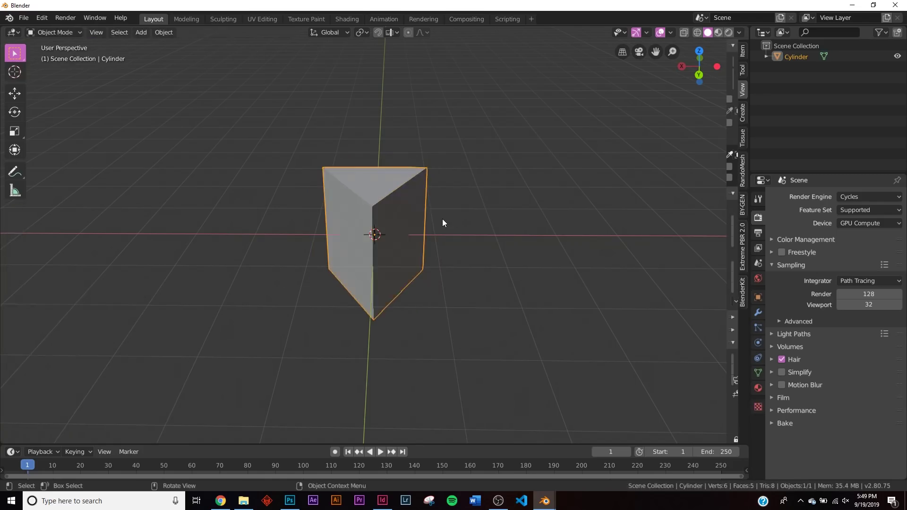
{"action": "middle_click_drag", "start_coordinate": [422, 242], "coordinate": [414, 215]}
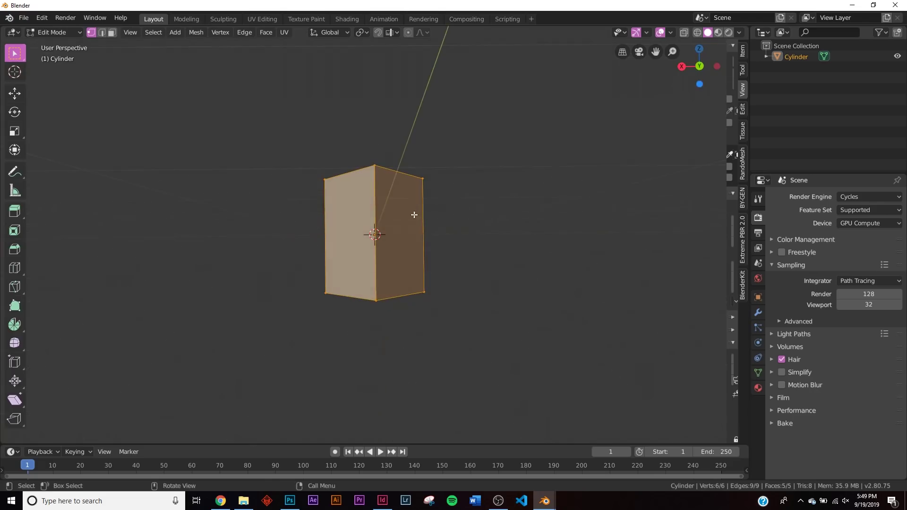
{"action": "left_click", "coordinate": [16, 94]}
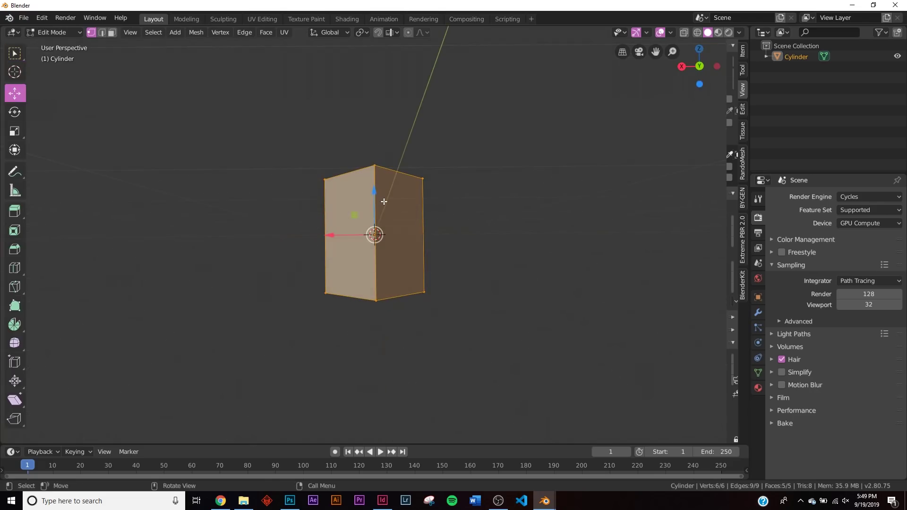
{"action": "left_click_drag", "start_coordinate": [374, 193], "coordinate": [374, 144]}
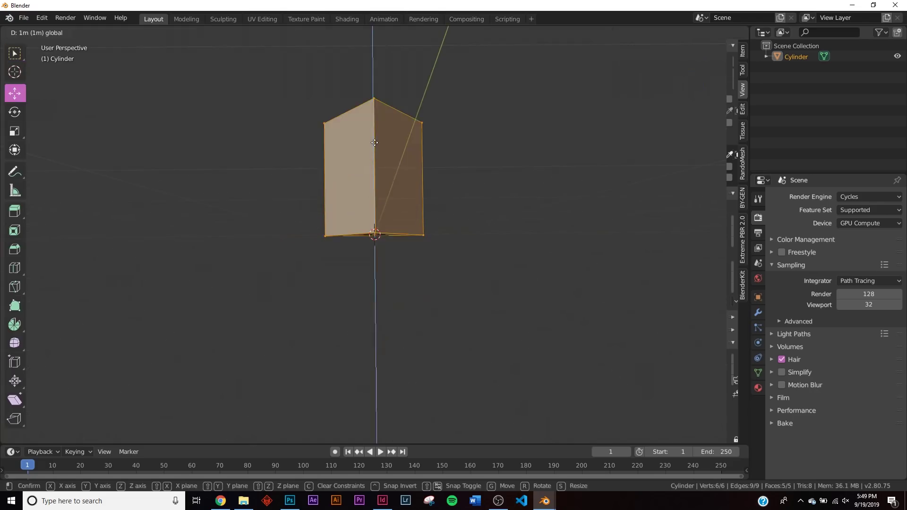
{"action": "key", "text": "Tab"}
Delete the triangular top and bottom faces of the prism and return to Object Mode
{"action": "middle_click_drag", "start_coordinate": [435, 168], "coordinate": [321, 260]}
{"action": "scroll", "coordinate": [394, 253], "scroll_direction": "down", "scroll_amount": 5}
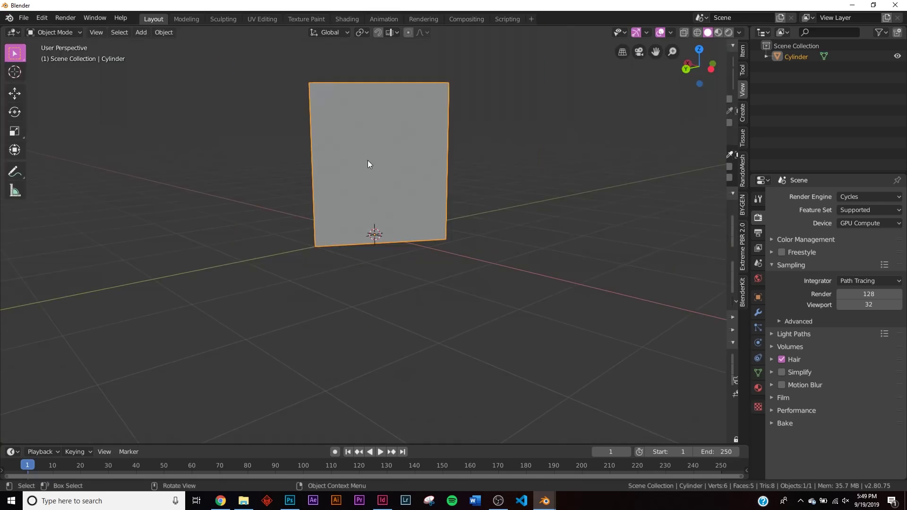
{"action": "middle_click_drag", "start_coordinate": [367, 160], "coordinate": [367, 208]}
{"action": "key", "text": "Tab"}
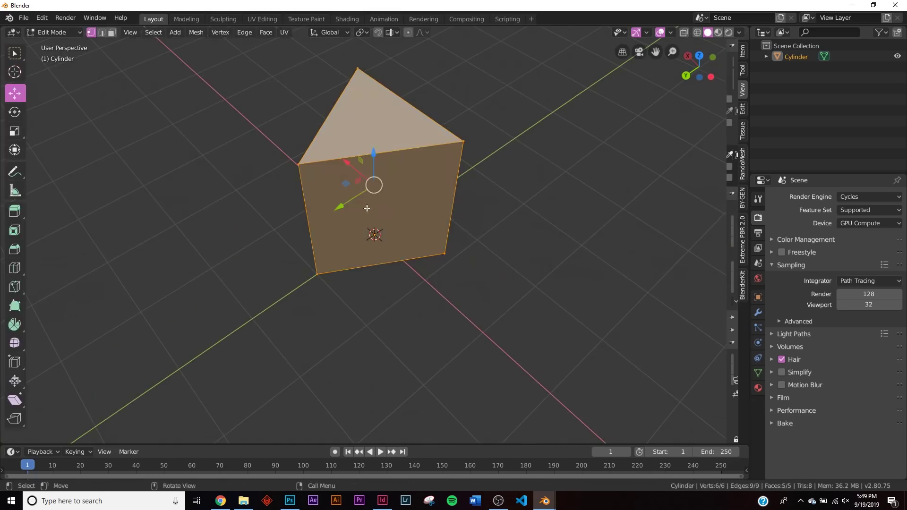
{"action": "left_click", "coordinate": [112, 34]}
{"action": "left_click", "coordinate": [385, 123]}
{"action": "middle_click_drag", "start_coordinate": [386, 124], "coordinate": [448, 172]}
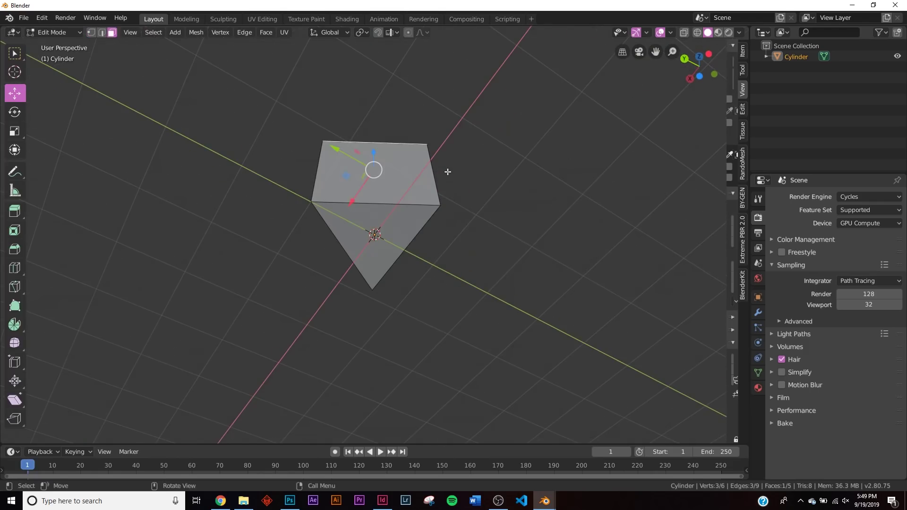
{"action": "left_click", "coordinate": [409, 221], "text": "shift"}
{"action": "key", "text": "x"}
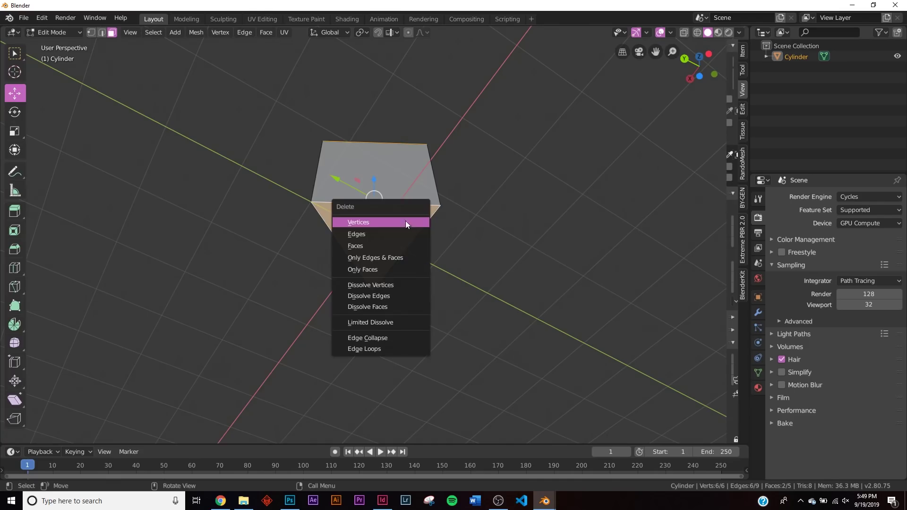
{"action": "left_click", "coordinate": [373, 247]}
{"action": "key", "text": "Tab"}
Scale the open prism down uniformly to about 0.29
{"action": "middle_click_drag", "start_coordinate": [410, 231], "coordinate": [394, 219]}
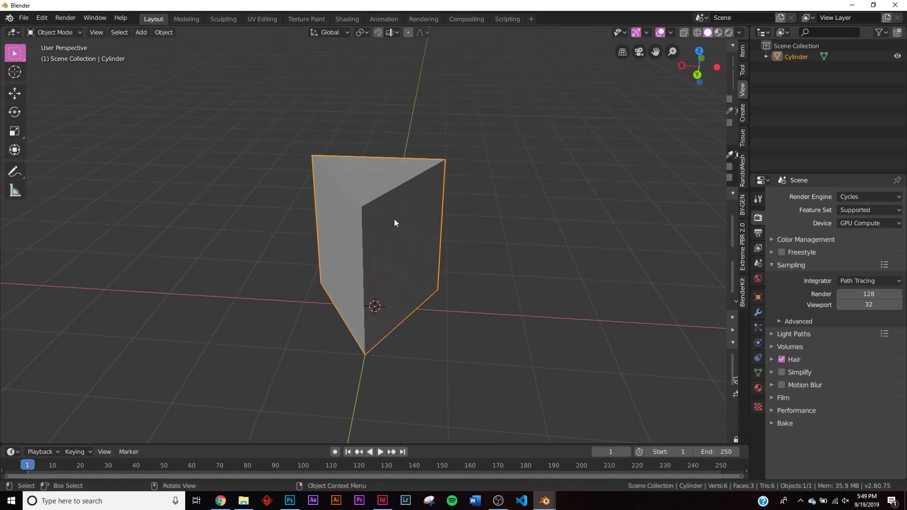
{"action": "key", "text": "s"}
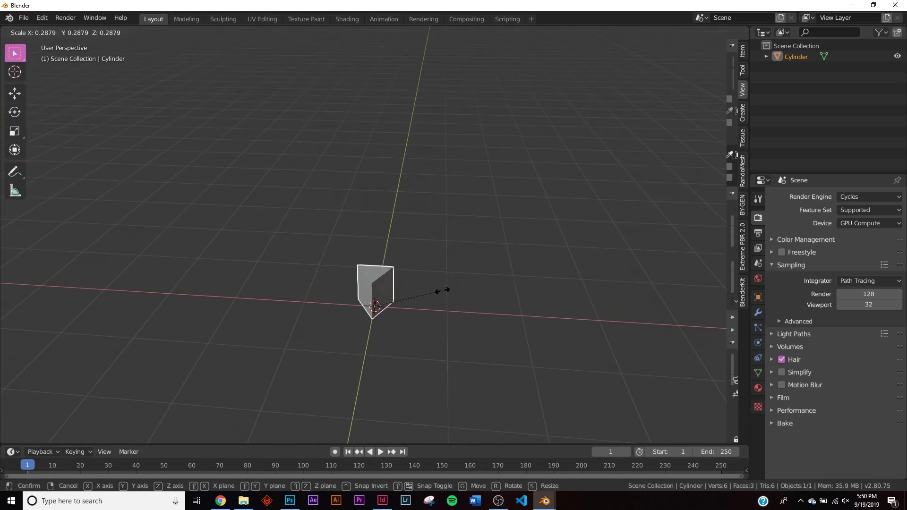
{"action": "left_click", "coordinate": [444, 290]}
Stretch the prism along Z by a factor of about 6.22 to form a tall column
{"action": "left_click", "coordinate": [14, 132]}
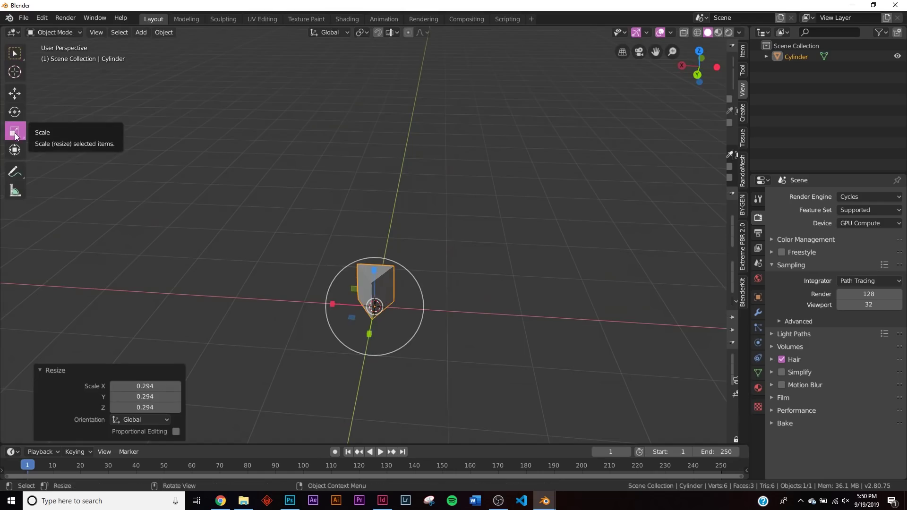
{"action": "middle_click_drag", "start_coordinate": [372, 260], "coordinate": [377, 260]}
{"action": "left_click_drag", "start_coordinate": [377, 260], "coordinate": [383, 46]}
{"action": "middle_click_drag", "start_coordinate": [383, 45], "coordinate": [386, 151], "text": "shift"}
{"action": "middle_click_drag", "start_coordinate": [453, 299], "coordinate": [396, 339]}
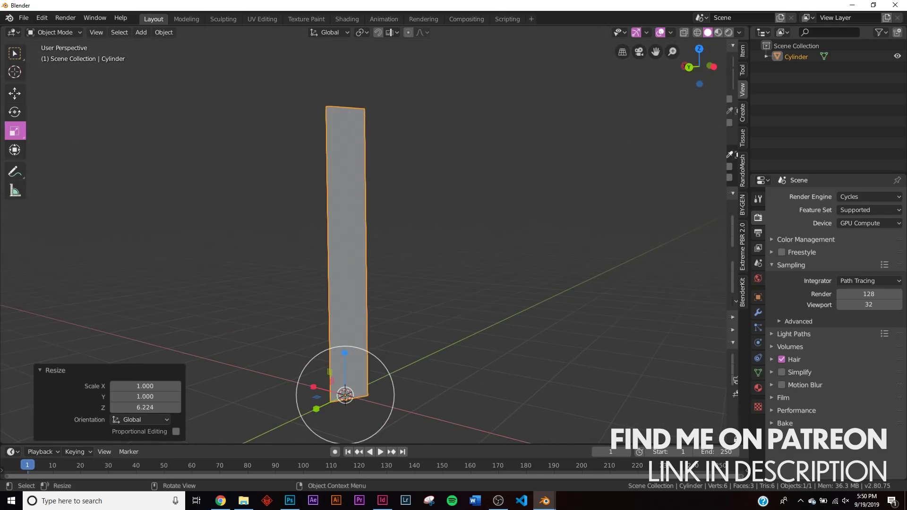
In Edit Mode, add 31 horizontal loop cuts along the height of the column
{"action": "key", "text": "Tab"}
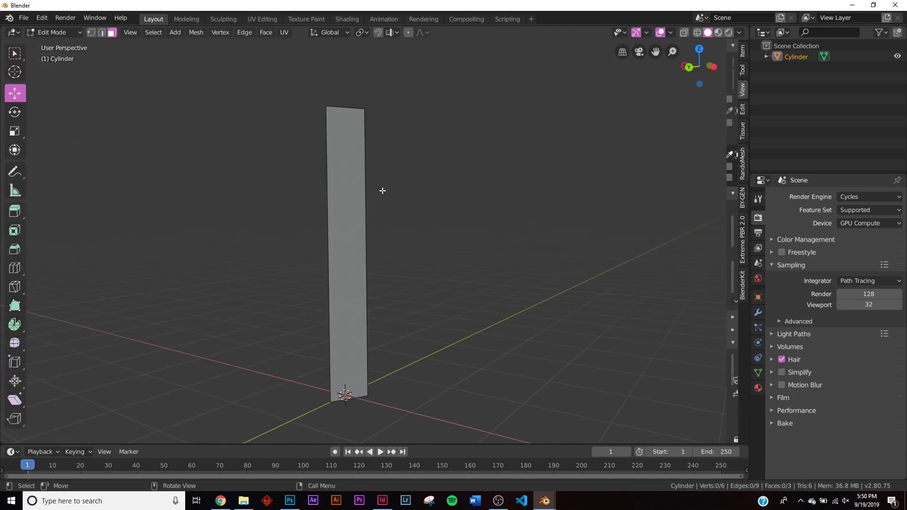
{"action": "key", "text": "a"}
{"action": "middle_click_drag", "start_coordinate": [383, 190], "coordinate": [374, 233]}
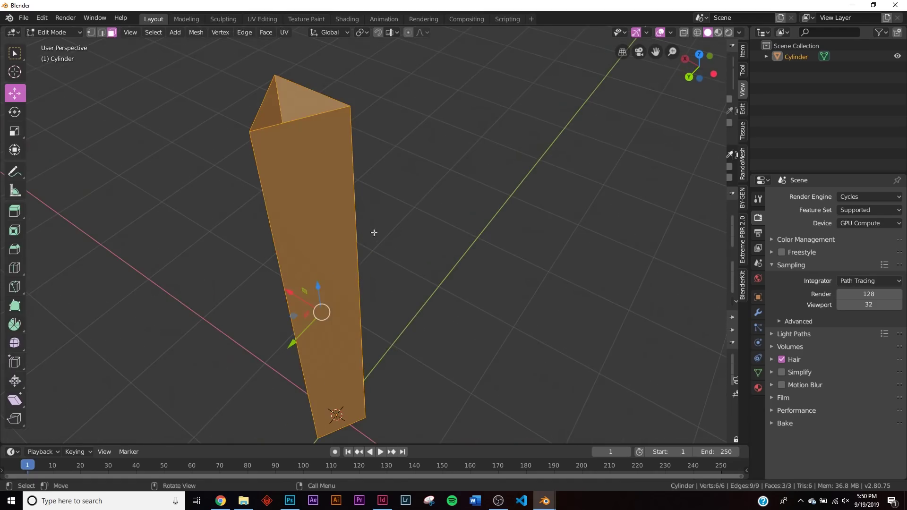
{"action": "middle_click_drag", "start_coordinate": [422, 300], "coordinate": [395, 289]}
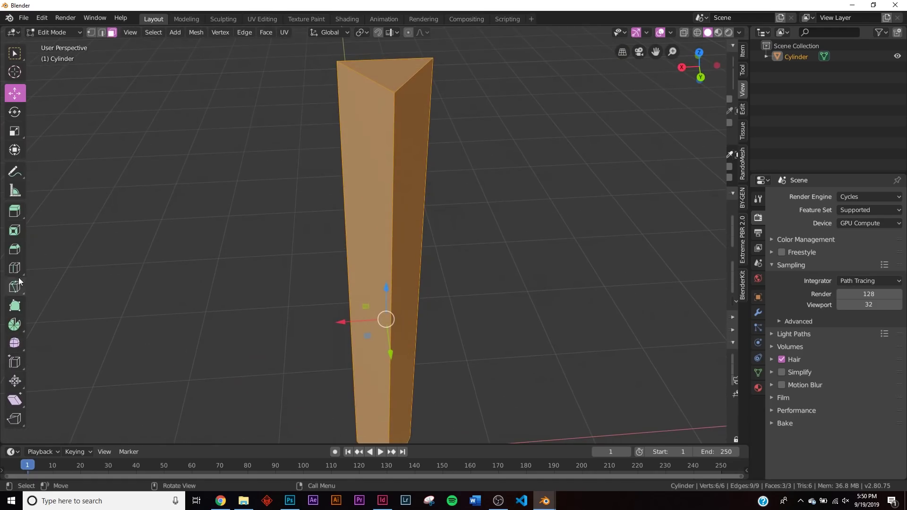
{"action": "left_click", "coordinate": [17, 262]}
{"action": "left_click", "coordinate": [378, 335]}
{"action": "left_click", "coordinate": [145, 349]}
{"action": "type", "text": "12"}
{"action": "key", "text": "Return"}
{"action": "scroll", "coordinate": [145, 349], "scroll_direction": "up", "scroll_amount": 14, "text": "ctrl"}
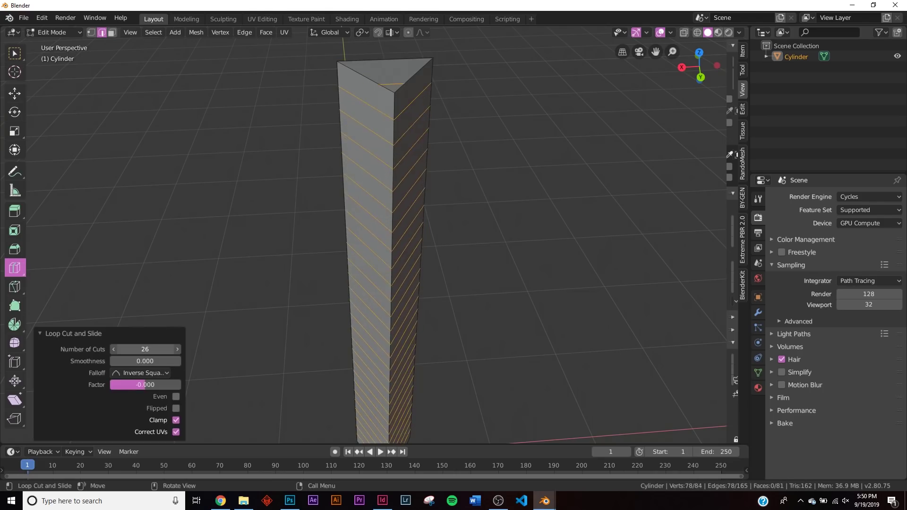
{"action": "scroll", "coordinate": [367, 304], "scroll_direction": "up", "scroll_amount": 5}
Add three vertical loop cuts down the first side of the column
{"action": "middle_click_drag", "start_coordinate": [367, 303], "coordinate": [388, 288]}
{"action": "scroll", "coordinate": [145, 349], "scroll_direction": "up", "scroll_amount": 3, "text": "ctrl"}
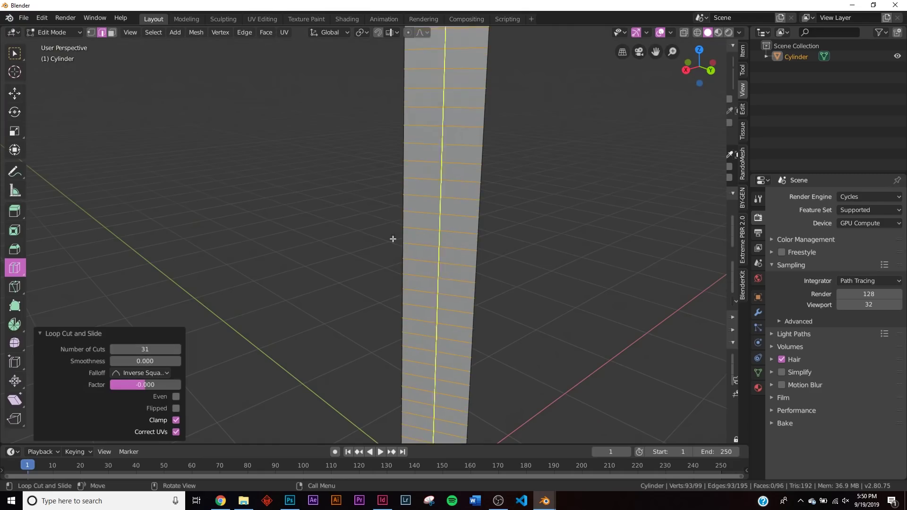
{"action": "scroll", "coordinate": [178, 253], "scroll_direction": "down", "scroll_amount": 4}
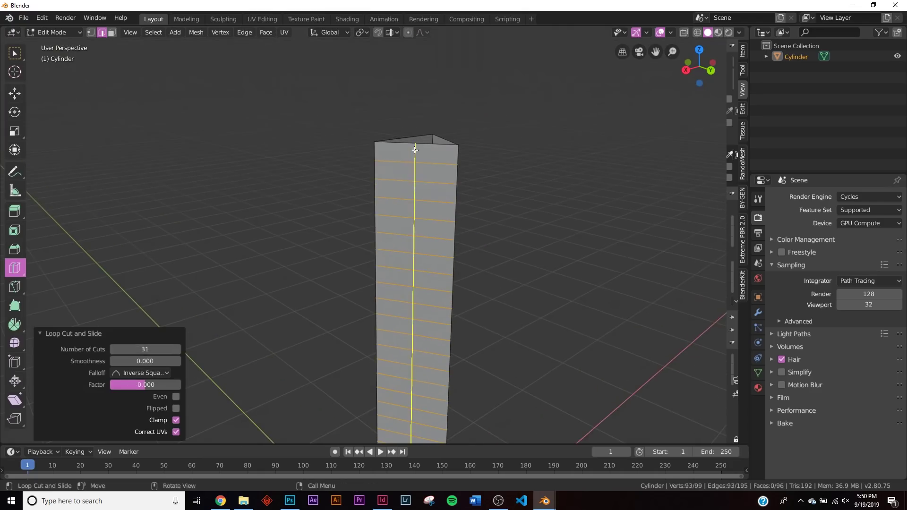
{"action": "left_click", "coordinate": [416, 146]}
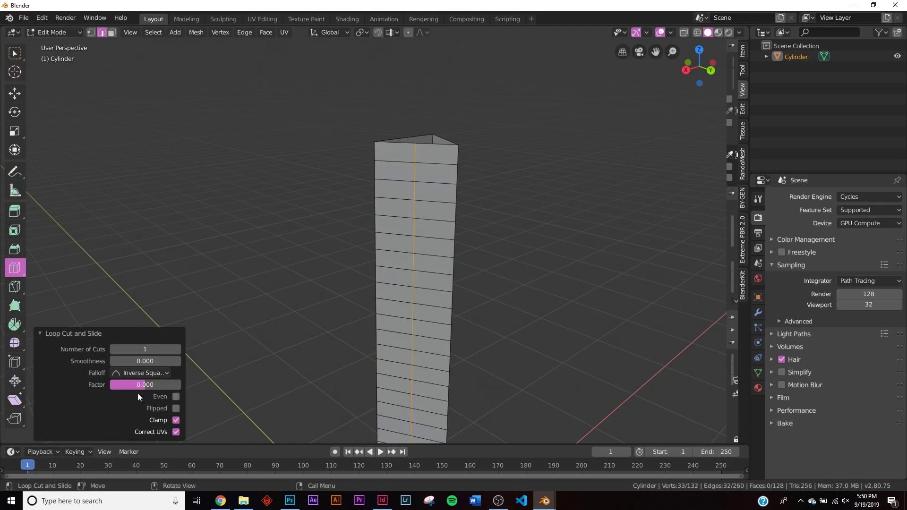
{"action": "left_click", "coordinate": [145, 349]}
{"action": "left_click", "coordinate": [180, 348]}
{"action": "left_click", "coordinate": [180, 348]}
Add three vertical loop cuts down the second side of the column
{"action": "middle_click_drag", "start_coordinate": [234, 391], "coordinate": [467, 197]}
{"action": "left_click", "coordinate": [457, 129]}
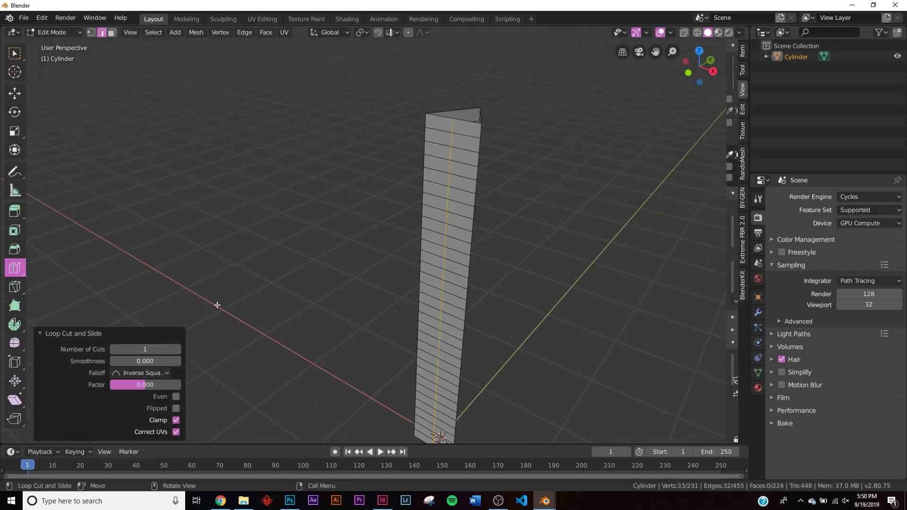
{"action": "type", "text": "3"}
{"action": "key", "text": "Return"}
Add three vertical loop cuts down the remaining third side of the column
{"action": "middle_click_drag", "start_coordinate": [309, 289], "coordinate": [463, 176]}
{"action": "left_click", "coordinate": [442, 140]}
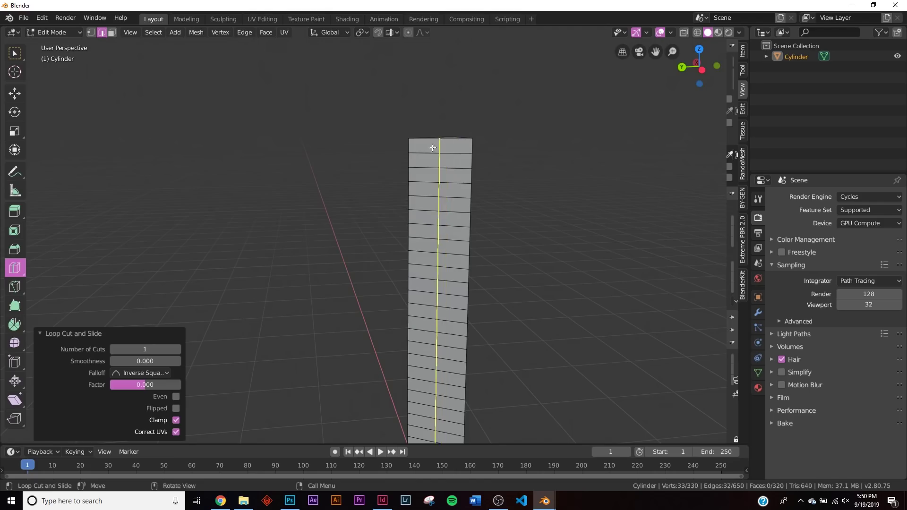
{"action": "left_click", "coordinate": [143, 348]}
{"action": "type", "text": "3"}
{"action": "key", "text": "Return"}
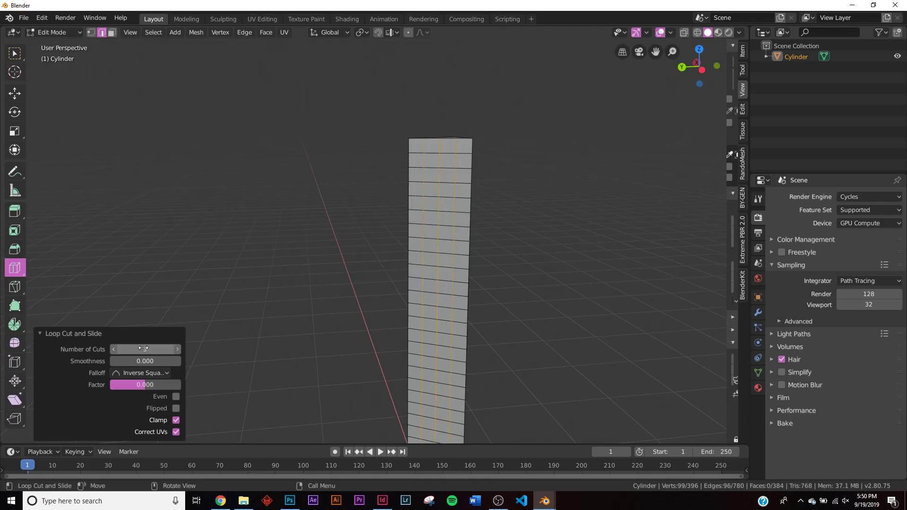
Return to Object Mode and add a Simple Deform modifier to the column
{"action": "middle_click_drag", "start_coordinate": [454, 274], "coordinate": [464, 294]}
{"action": "key", "text": "a"}
{"action": "key", "text": "Tab"}
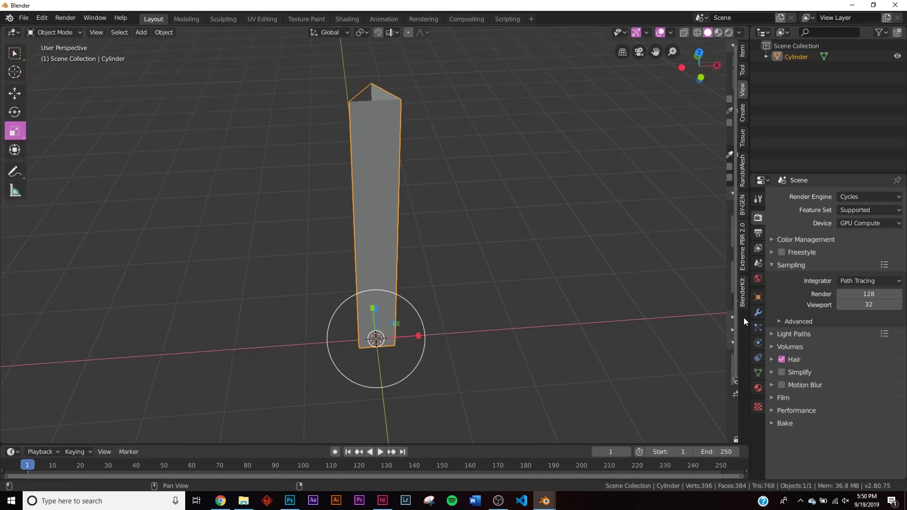
{"action": "left_click", "coordinate": [757, 312]}
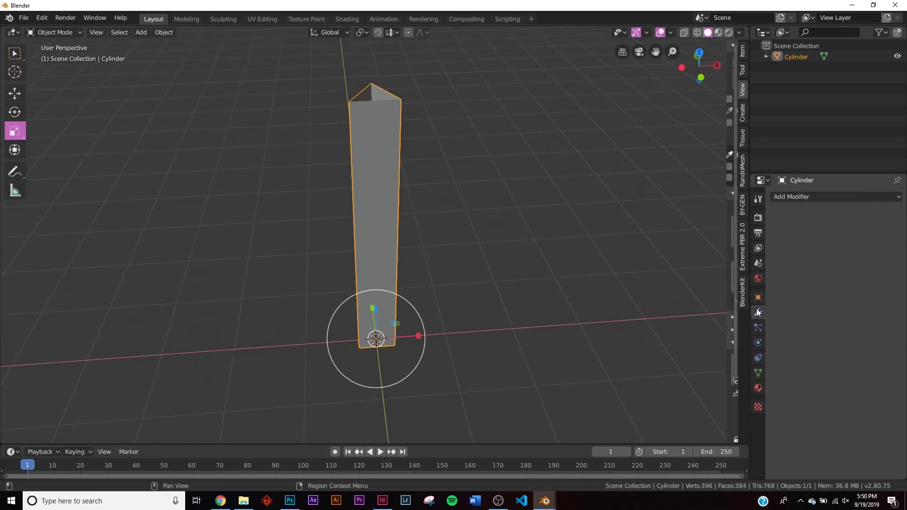
{"action": "left_click", "coordinate": [838, 194]}
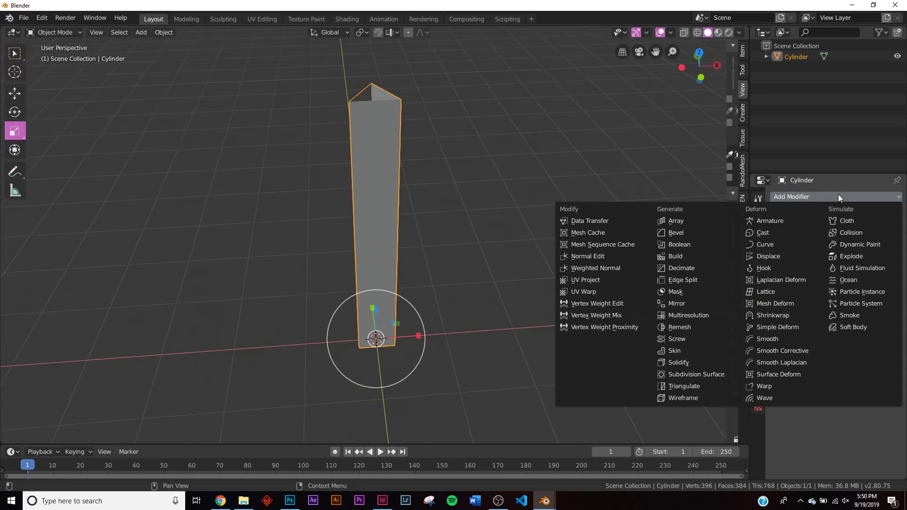
{"action": "left_click", "coordinate": [798, 329]}
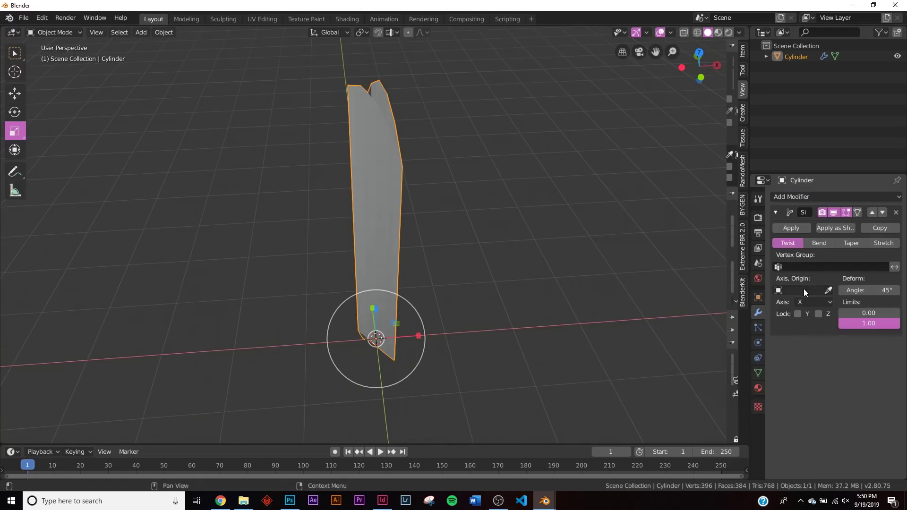
Set the Simple Deform twist on the column to the Z axis with an angle of 360°
{"action": "left_click", "coordinate": [806, 301]}
{"action": "left_click", "coordinate": [805, 332]}
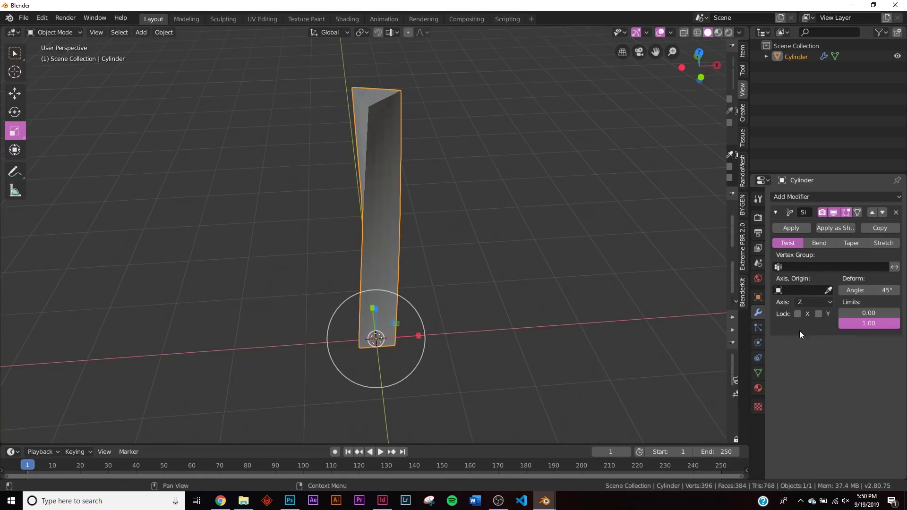
{"action": "middle_click_drag", "start_coordinate": [374, 334], "coordinate": [526, 287]}
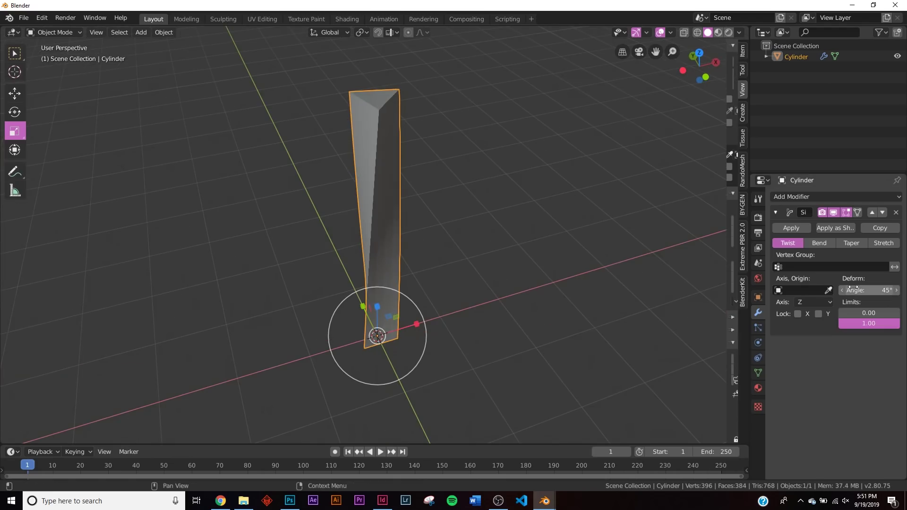
{"action": "left_click_drag", "start_coordinate": [853, 289], "coordinate": [888, 289]}
{"action": "middle_click_drag", "start_coordinate": [471, 154], "coordinate": [462, 291]}
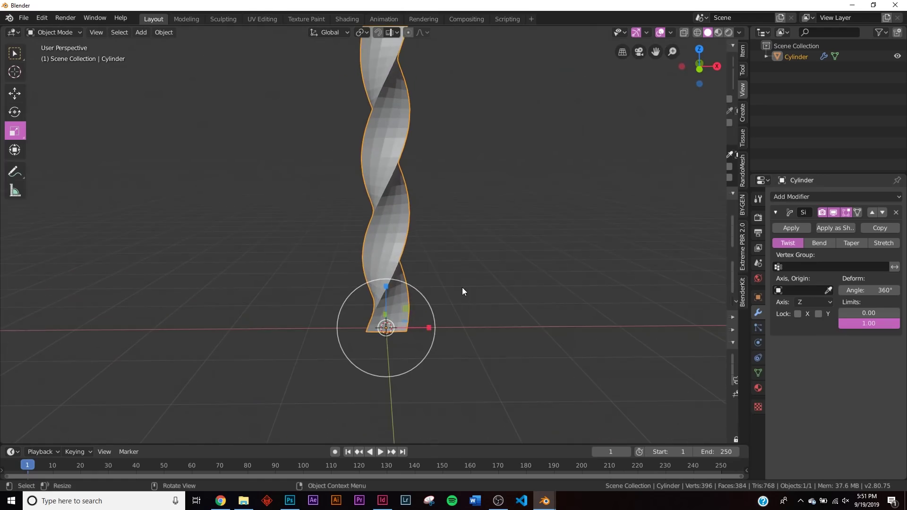
Add a mesh circle at the origin, around the base of the column
{"action": "key", "text": "shift+a"}
{"action": "mouse_move", "coordinate": [466, 241]}
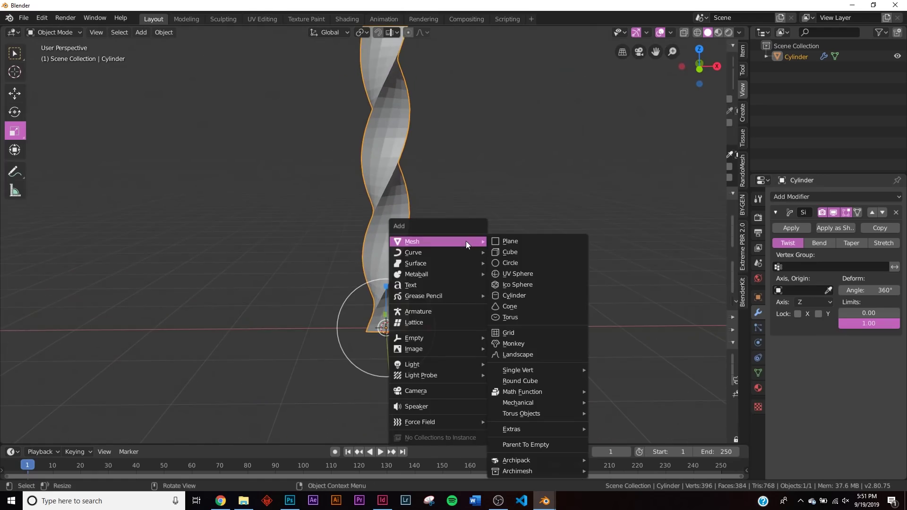
{"action": "left_click", "coordinate": [500, 263]}
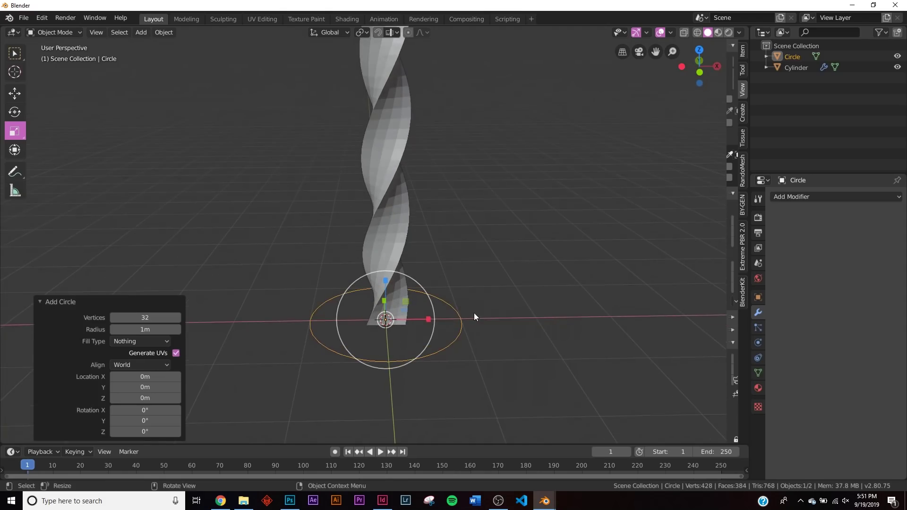
Add a Curve modifier to the twisted column with BezierCircle as its object
{"action": "left_click", "coordinate": [392, 196]}
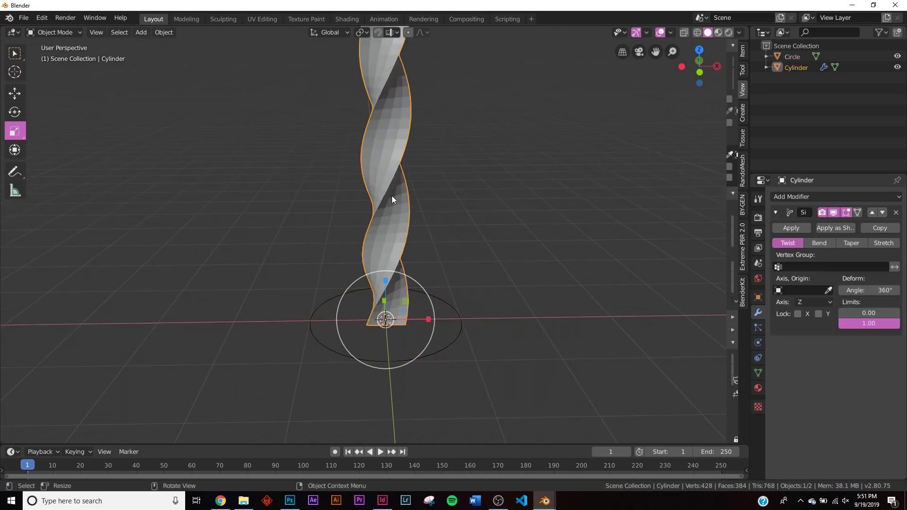
{"action": "left_click", "coordinate": [862, 196]}
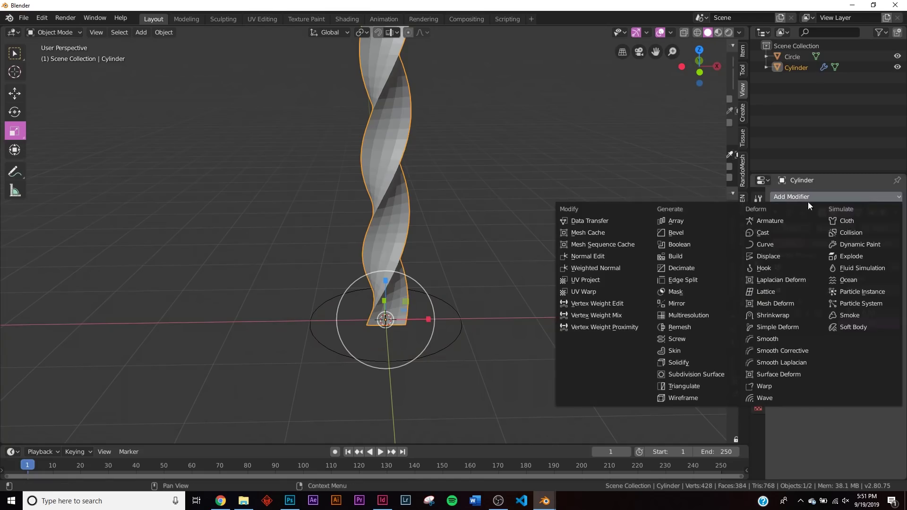
{"action": "left_click", "coordinate": [864, 195]}
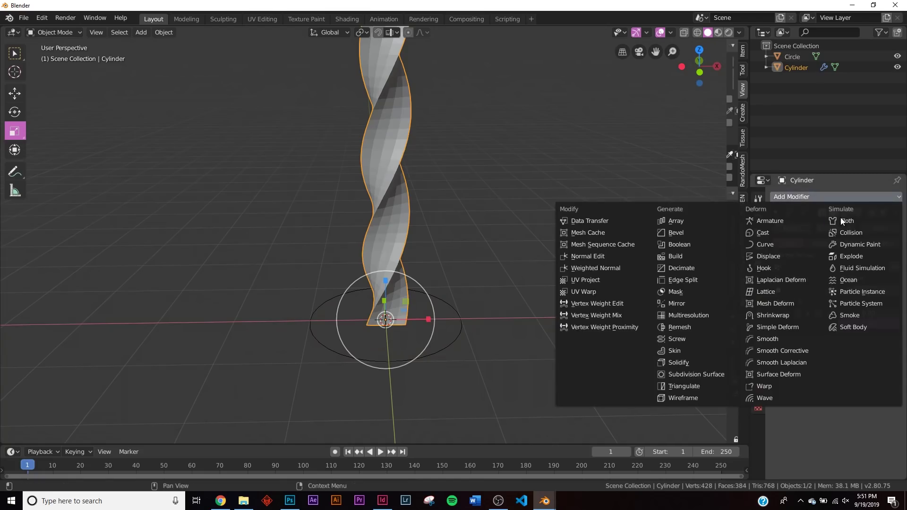
{"action": "left_click", "coordinate": [799, 245]}
{"action": "left_click", "coordinate": [797, 388]}
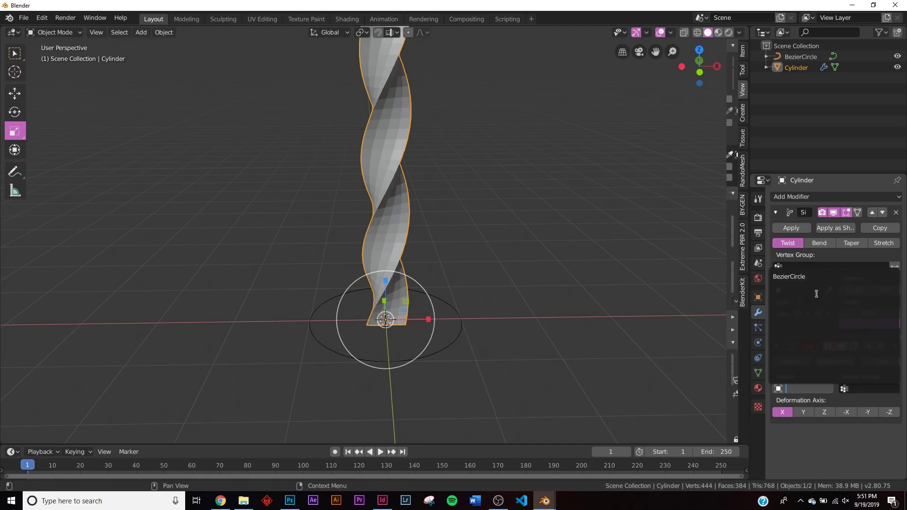
{"action": "left_click", "coordinate": [801, 277]}
Set the Curve modifier's deformation axis to Z so the column bends along the circle
{"action": "middle_click_drag", "start_coordinate": [546, 266], "coordinate": [320, 240]}
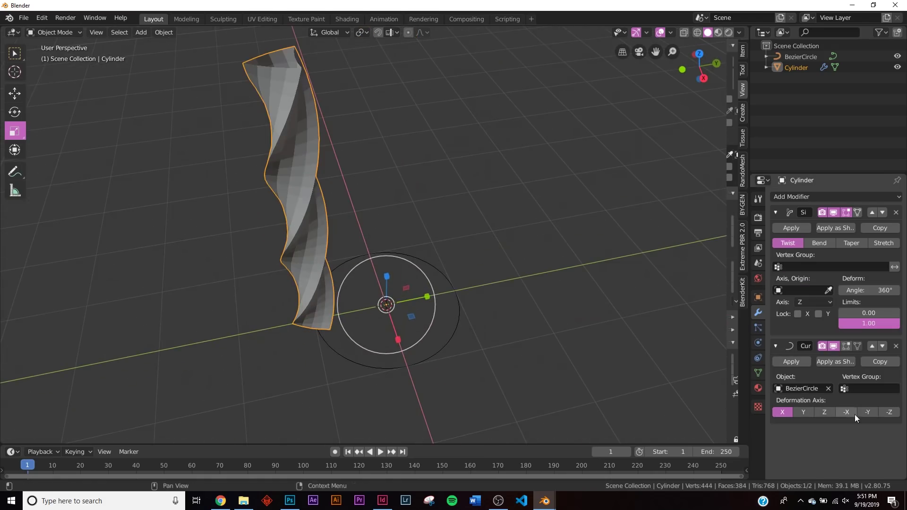
{"action": "left_click", "coordinate": [802, 412]}
{"action": "left_click", "coordinate": [828, 415]}
{"action": "middle_click_drag", "start_coordinate": [377, 325], "coordinate": [481, 360]}
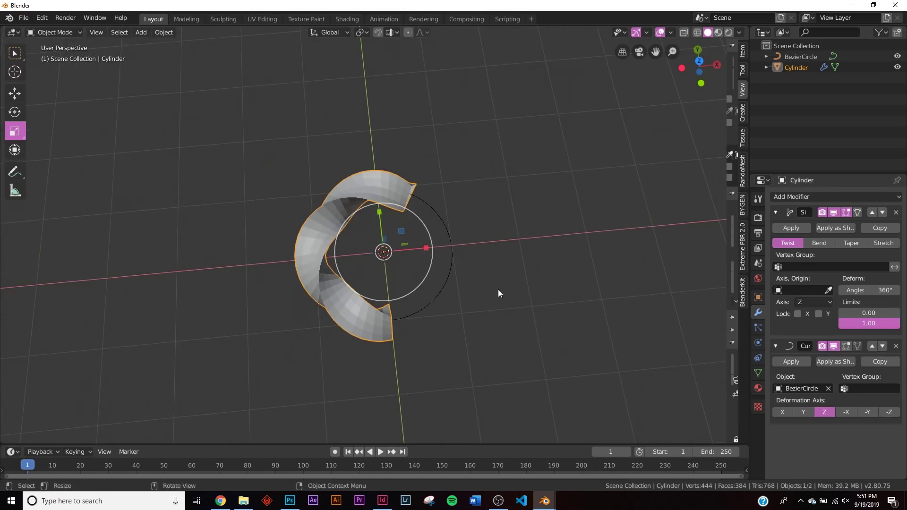
{"action": "left_click", "coordinate": [451, 281]}
{"action": "key", "text": "s"}
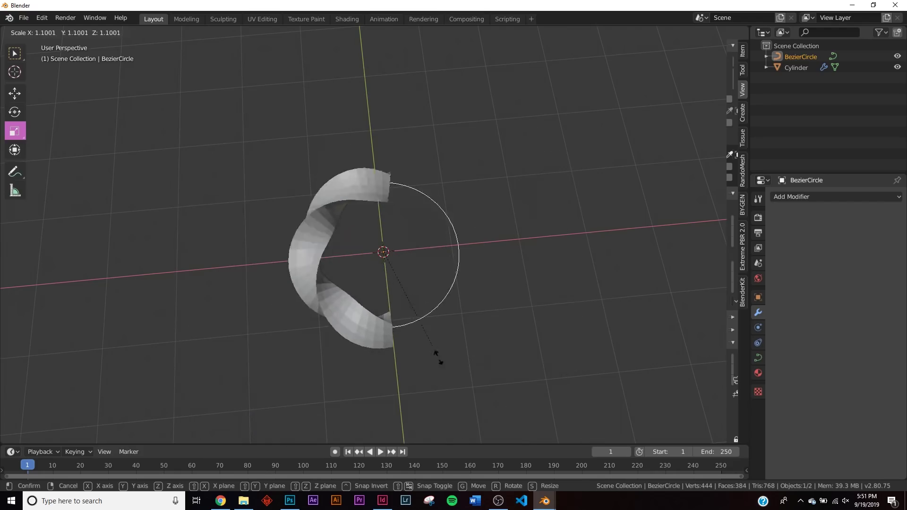
{"action": "right_click", "coordinate": [490, 398]}
Increase the column's Z scale to about 3.140 so its two ends meet in a closed ring
{"action": "left_click", "coordinate": [385, 190]}
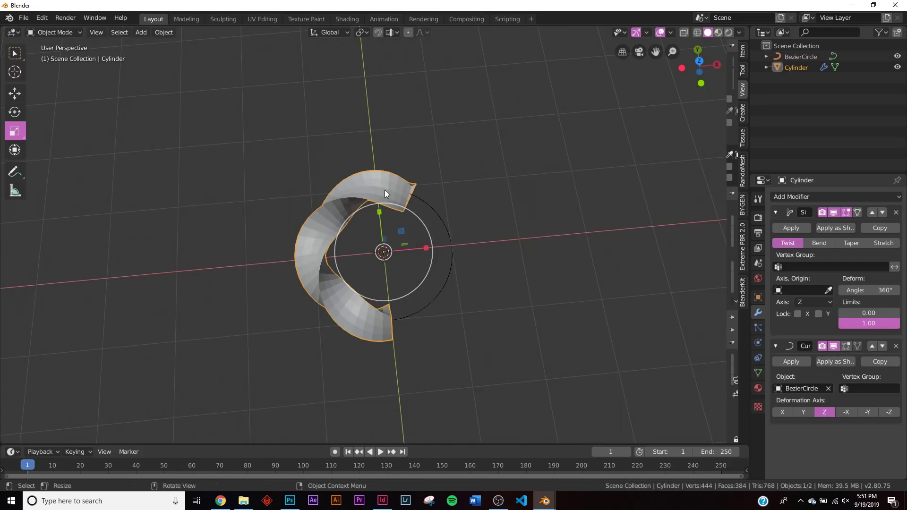
{"action": "middle_click_drag", "start_coordinate": [415, 259], "coordinate": [423, 232]}
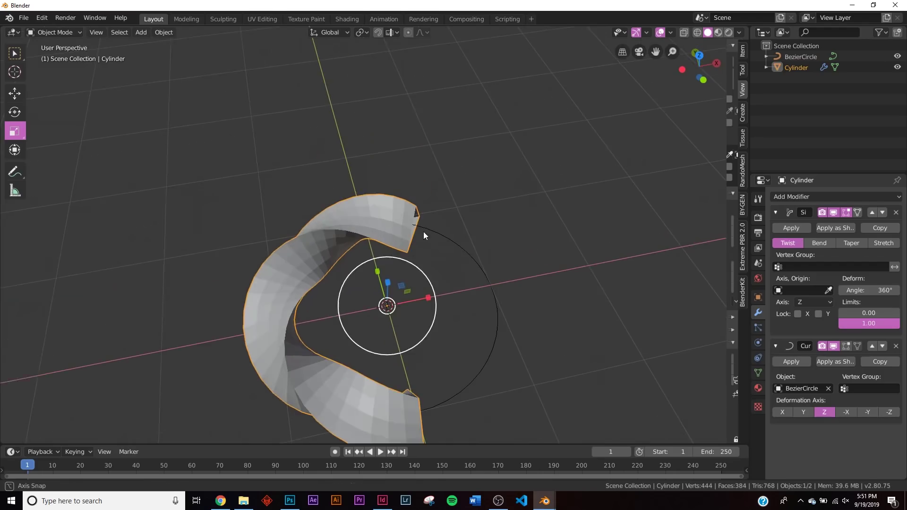
{"action": "left_click", "coordinate": [758, 298]}
{"action": "left_click_drag", "start_coordinate": [877, 316], "coordinate": [906, 316]}
{"action": "middle_click_drag", "start_coordinate": [600, 302], "coordinate": [510, 304]}
{"action": "left_click_drag", "start_coordinate": [877, 324], "coordinate": [878, 321]}
{"action": "middle_click_drag", "start_coordinate": [585, 307], "coordinate": [477, 314]}
{"action": "key", "text": "Tab"}
{"action": "key", "text": "Tab"}
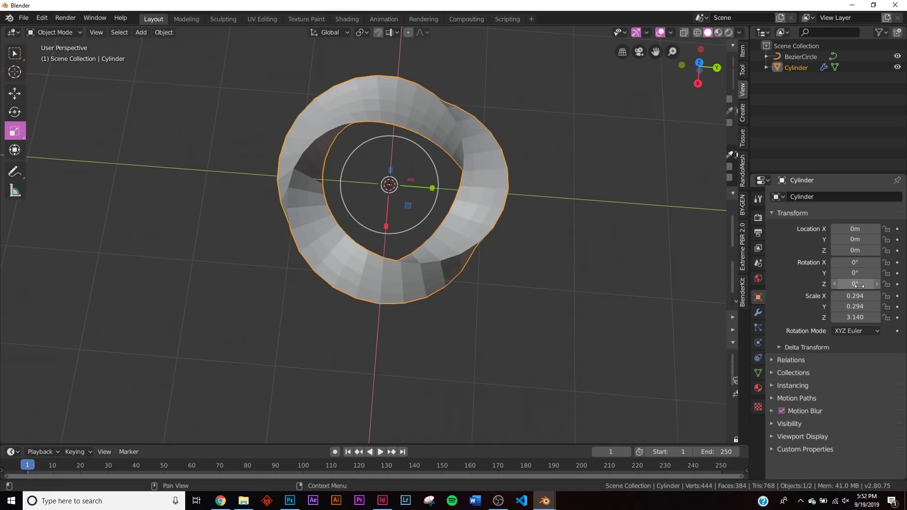
Try out the ring's Z rotation and reset it to 0°
{"action": "mouse_move", "coordinate": [859, 285]}
{"action": "left_mouse_down"}
{"action": "mouse_move", "coordinate": [900, 286]}
{"action": "mouse_move", "coordinate": [836, 285]}
{"action": "mouse_move", "coordinate": [859, 285]}
{"action": "left_mouse_up"}
{"action": "key", "text": "ctrl+a"}
{"action": "type", "text": "0"}
{"action": "key", "text": "Return"}
Add a UV sphere at the centre of the ring
{"action": "key", "text": "shift+a"}
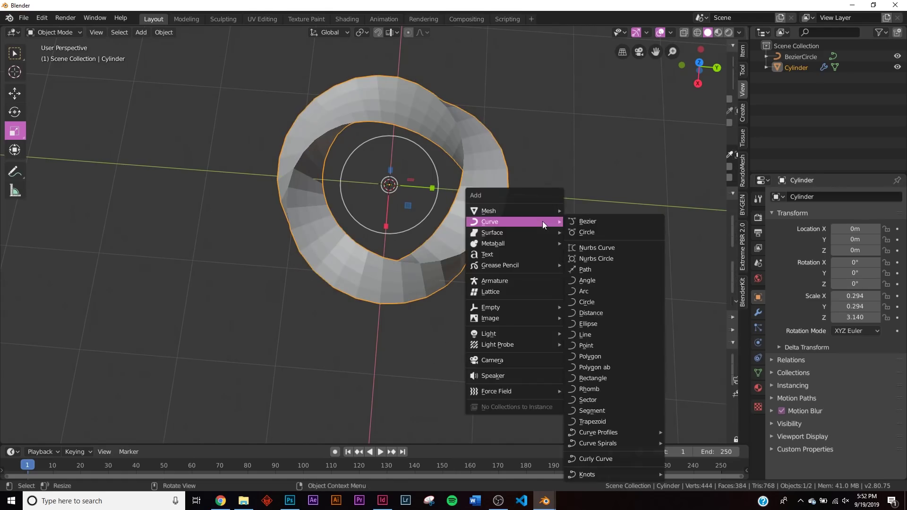
{"action": "mouse_move", "coordinate": [508, 212]}
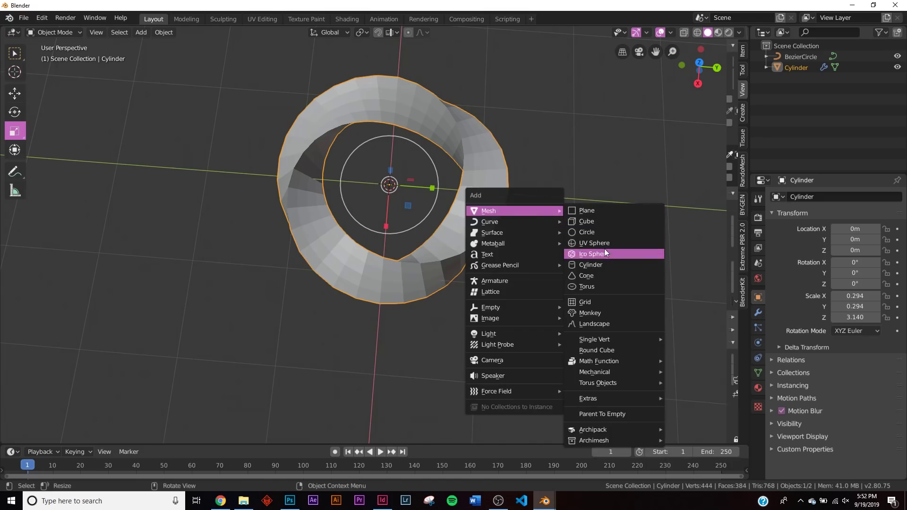
{"action": "left_click", "coordinate": [603, 242]}
{"action": "right_click", "coordinate": [579, 209]}
{"action": "left_click", "coordinate": [574, 210]}
{"action": "middle_click_drag", "start_coordinate": [573, 213], "coordinate": [503, 161]}
{"action": "scroll", "coordinate": [502, 161], "scroll_direction": "down", "scroll_amount": 3}
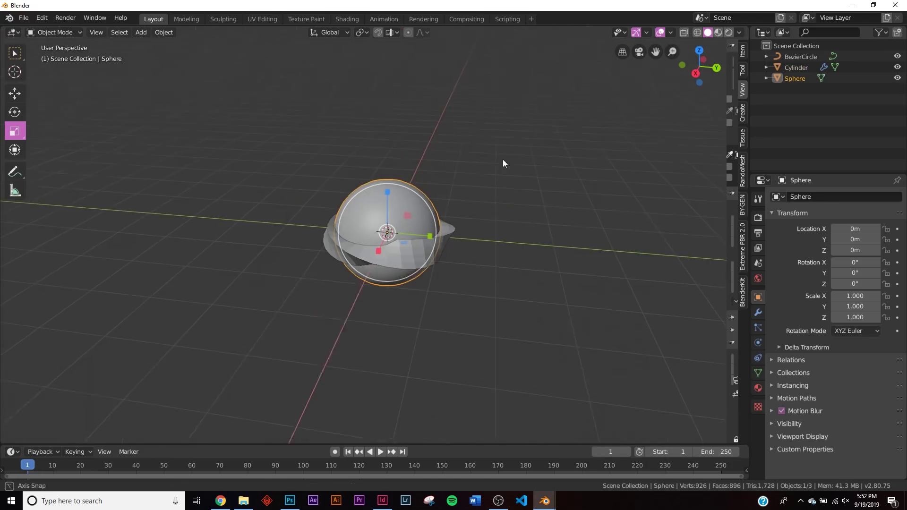
Move the sphere about 5 m along Y, clear of the ring, and scale it down to about 0.297
{"action": "key", "text": "shift+space"}
{"action": "key", "text": "g"}
{"action": "left_click_drag", "start_coordinate": [439, 241], "coordinate": [658, 290]}
{"action": "key", "text": "s"}
{"action": "left_click", "coordinate": [678, 269]}
Add a particle system of the Hair type to the twisted ring
{"action": "middle_click_drag", "start_coordinate": [432, 243], "coordinate": [501, 199]}
{"action": "scroll", "coordinate": [444, 204], "scroll_direction": "up", "scroll_amount": 3}
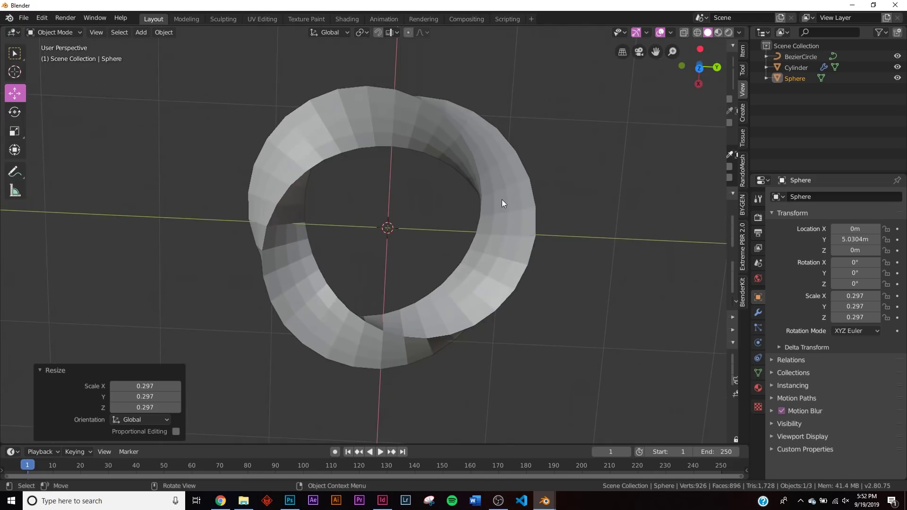
{"action": "left_click", "coordinate": [501, 204]}
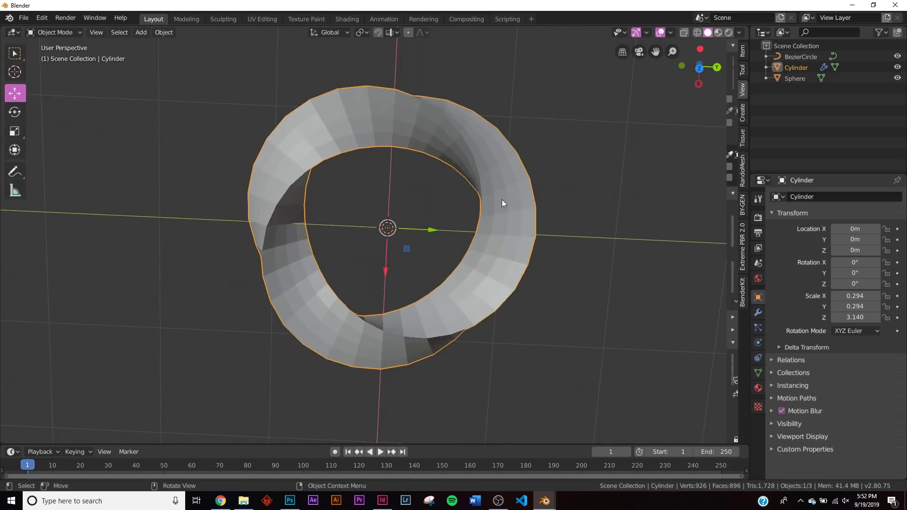
{"action": "left_click", "coordinate": [758, 328]}
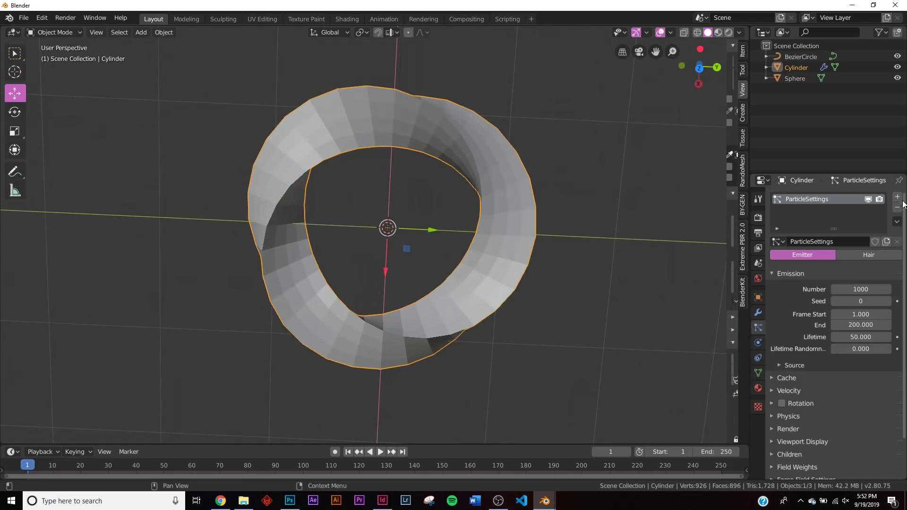
{"action": "left_click", "coordinate": [877, 254]}
Set the hair particles' source to emit from Verts
{"action": "left_click", "coordinate": [806, 356]}
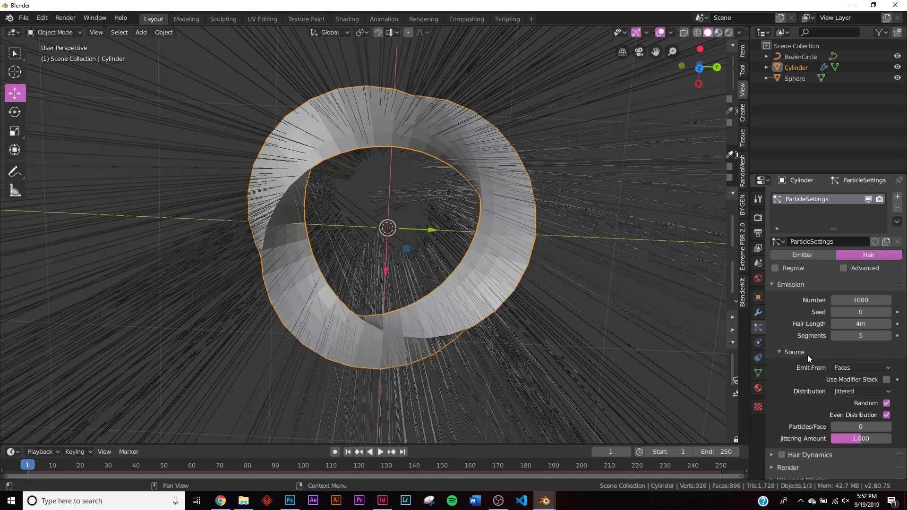
{"action": "left_click", "coordinate": [849, 367]}
{"action": "left_click", "coordinate": [848, 379]}
{"action": "scroll", "coordinate": [497, 226], "scroll_direction": "up", "scroll_amount": 3}
{"action": "middle_click_drag", "start_coordinate": [182, 177], "coordinate": [218, 191]}
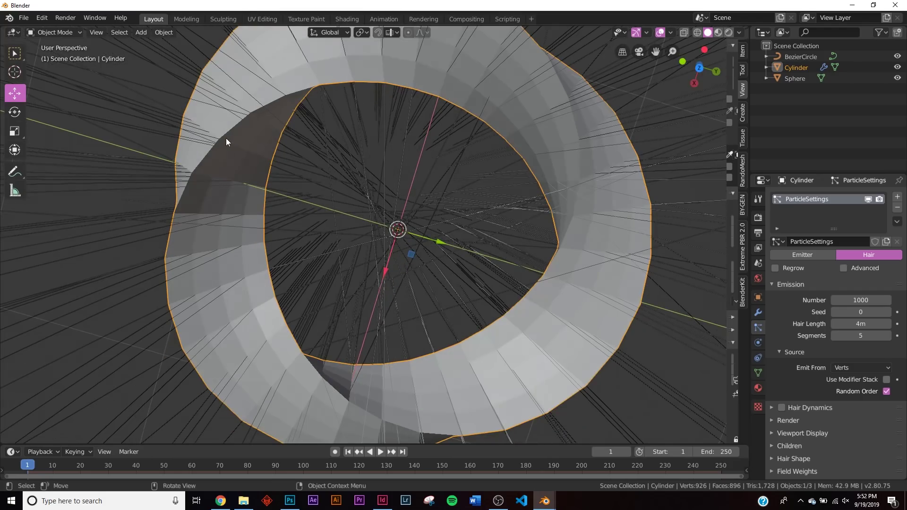
Render the ring's particles as an object, using Sphere as the instance object
{"action": "left_click", "coordinate": [798, 421]}
{"action": "scroll", "coordinate": [798, 421], "scroll_direction": "down", "scroll_amount": 5}
{"action": "left_click", "coordinate": [847, 323]}
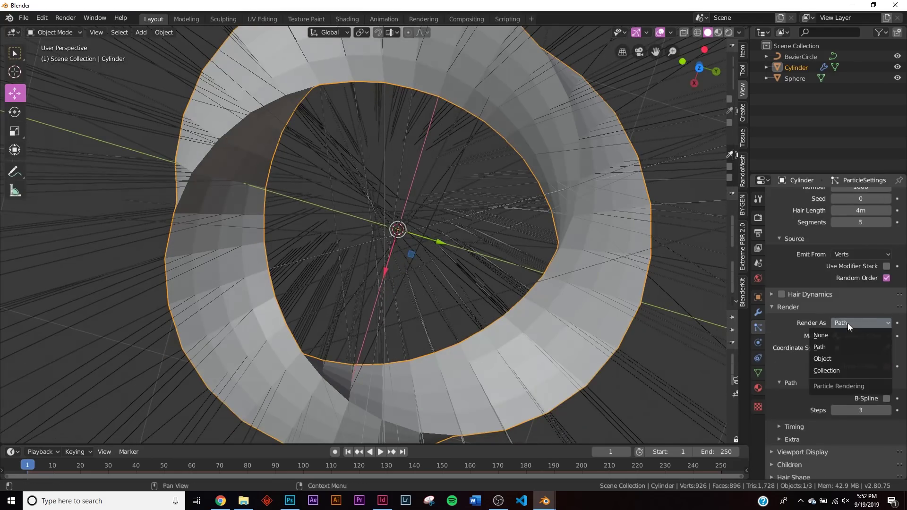
{"action": "left_click", "coordinate": [836, 358]}
{"action": "left_click", "coordinate": [851, 399]}
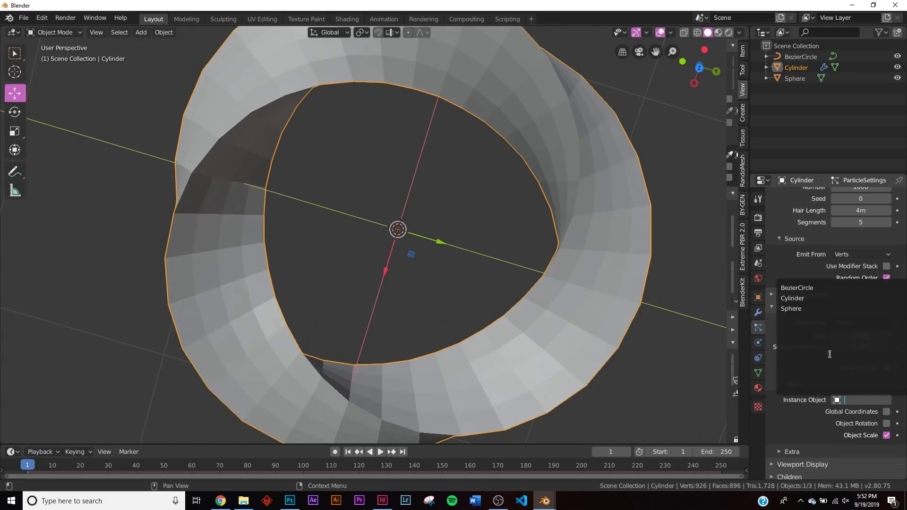
{"action": "left_click", "coordinate": [814, 308]}
{"action": "mouse_move", "coordinate": [605, 315]}
{"action": "middle_mouse_down"}
{"action": "mouse_move", "coordinate": [491, 270]}
{"action": "mouse_move", "coordinate": [485, 198]}
{"action": "mouse_move", "coordinate": [453, 304]}
{"action": "mouse_move", "coordinate": [555, 347]}
{"action": "mouse_move", "coordinate": [517, 272]}
{"action": "mouse_move", "coordinate": [509, 279]}
{"action": "mouse_move", "coordinate": [509, 242]}
{"action": "mouse_move", "coordinate": [344, 242]}
{"action": "mouse_move", "coordinate": [432, 330]}
{"action": "mouse_move", "coordinate": [665, 336]}
{"action": "mouse_move", "coordinate": [585, 347]}
{"action": "mouse_move", "coordinate": [614, 331]}
{"action": "middle_mouse_up"}
{"action": "scroll", "coordinate": [614, 330], "scroll_direction": "down", "scroll_amount": 3}
Raise the number of particles to about 2421 so every vertex of the ring carries a sphere
{"action": "scroll", "coordinate": [803, 307], "scroll_direction": "up", "scroll_amount": 5}
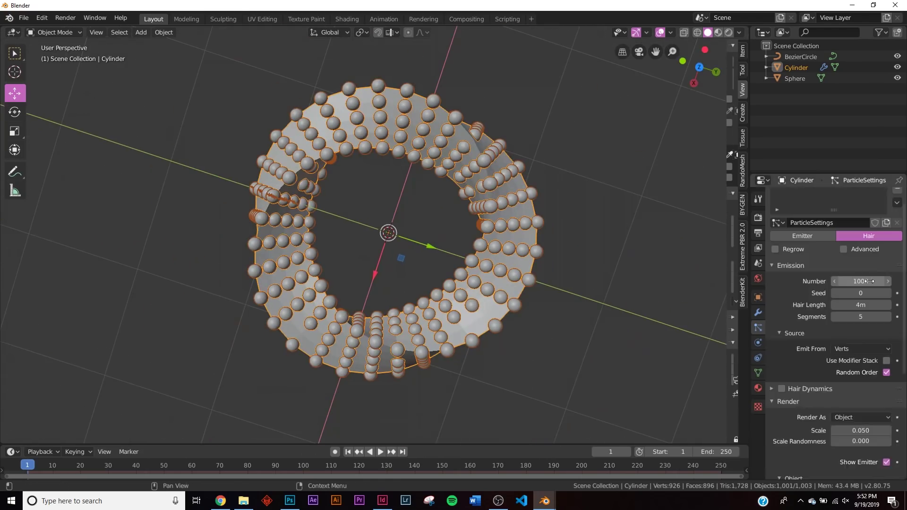
{"action": "scroll", "coordinate": [867, 286], "scroll_direction": "up", "scroll_amount": 1}
{"action": "left_click_drag", "start_coordinate": [859, 300], "coordinate": [893, 300]}
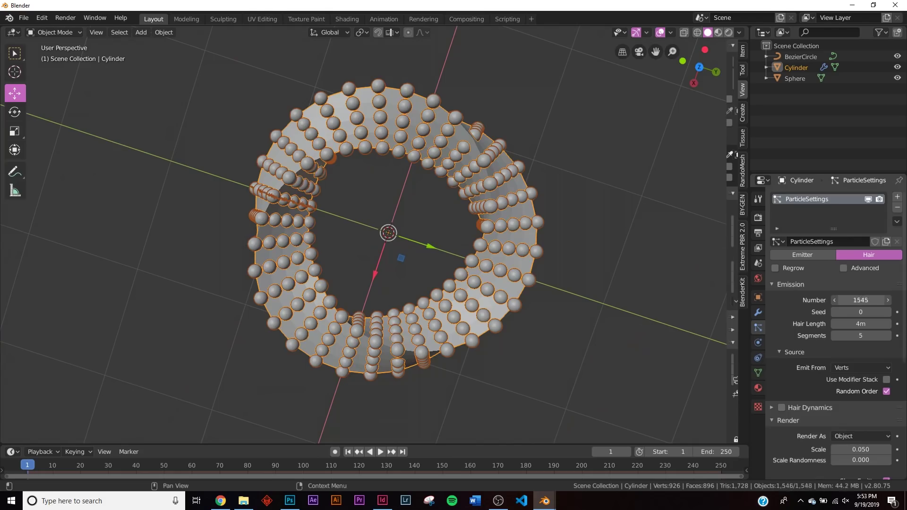
{"action": "middle_click_drag", "start_coordinate": [685, 302], "coordinate": [685, 285]}
{"action": "left_click_drag", "start_coordinate": [860, 300], "coordinate": [883, 300]}
{"action": "middle_click_drag", "start_coordinate": [402, 293], "coordinate": [402, 262]}
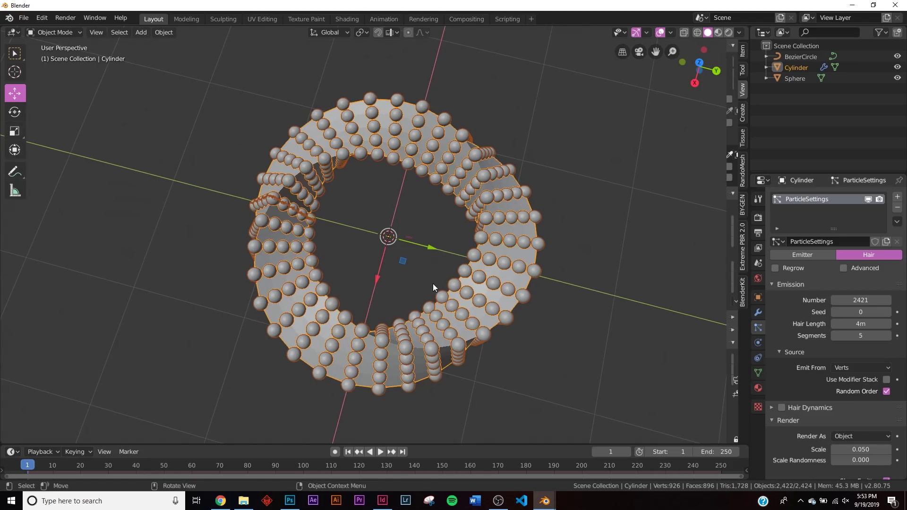
Add a camera and align it to the top view of the ring
{"action": "key", "text": "grave"}
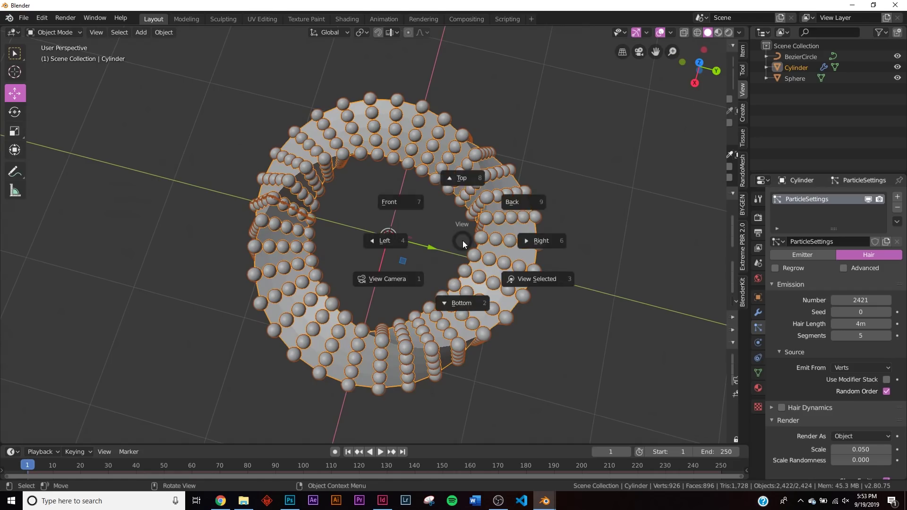
{"action": "left_click", "coordinate": [468, 190]}
{"action": "key", "text": "shift+a"}
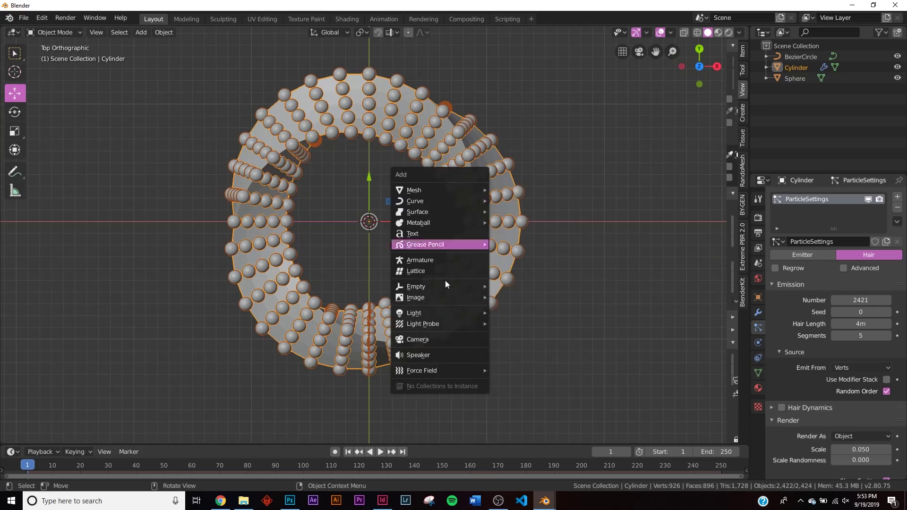
{"action": "left_click", "coordinate": [429, 338]}
{"action": "key", "text": "ctrl+alt+KP_0"}
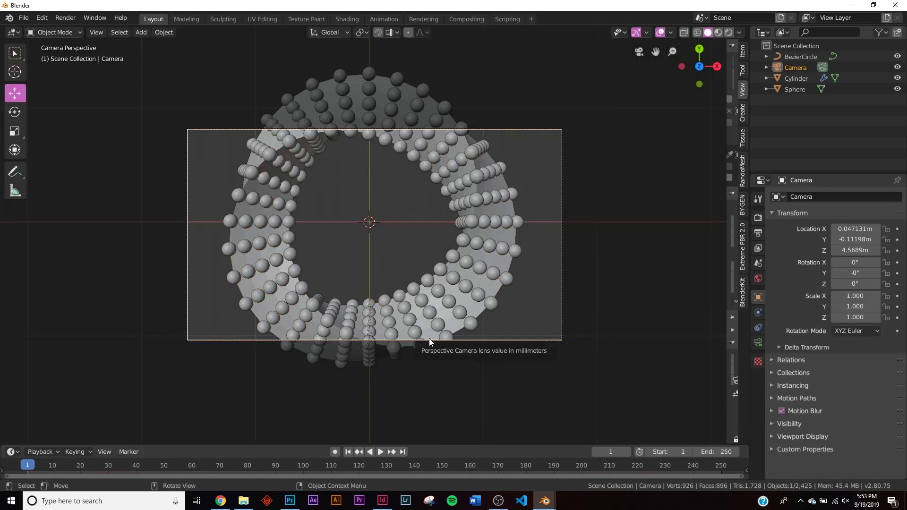
Move the camera back about 3.43 m along its local Z axis so the whole ring fits the frame
{"action": "key", "text": "g"}
{"action": "key", "text": "z"}
{"action": "key", "text": "z"}
{"action": "left_click", "coordinate": [437, 400]}
{"action": "scroll", "coordinate": [433, 393], "scroll_direction": "up", "scroll_amount": 3}
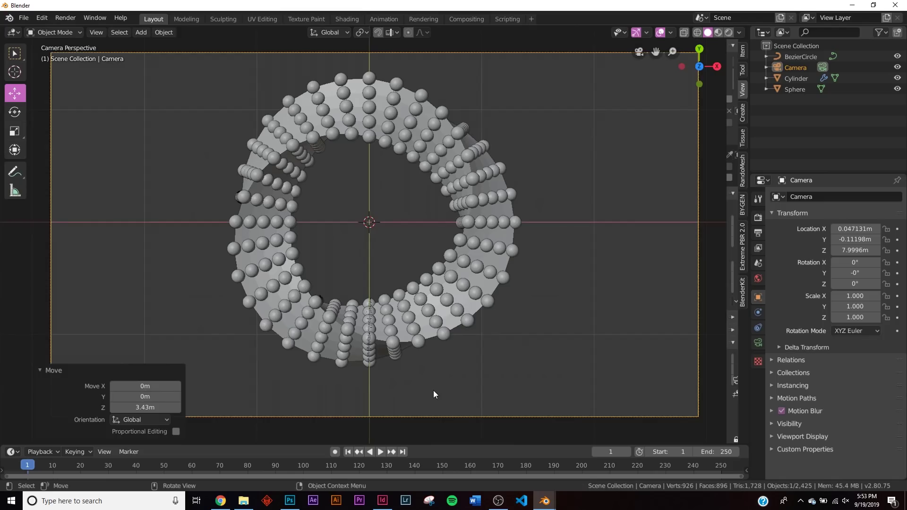
Set the animation's end frame to 80 and enlarge the timeline area
{"action": "left_click", "coordinate": [440, 339]}
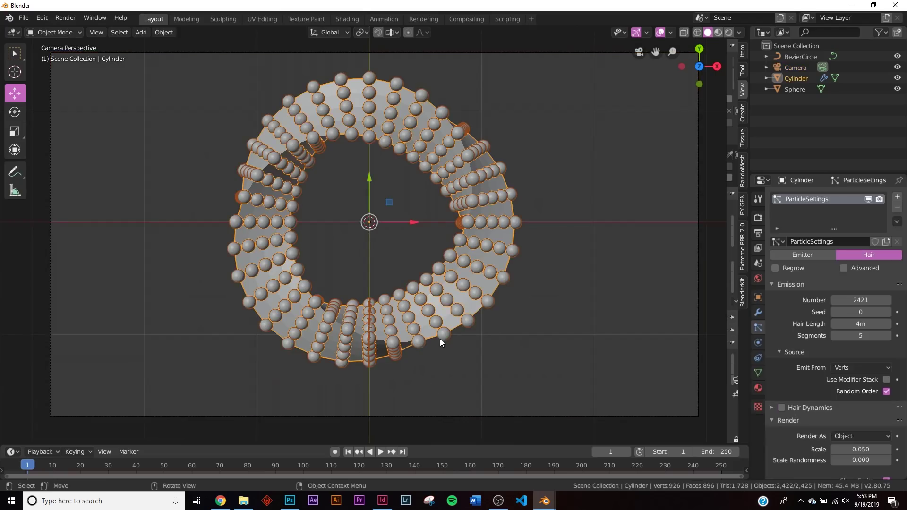
{"action": "left_click", "coordinate": [722, 453]}
{"action": "key", "text": "Return"}
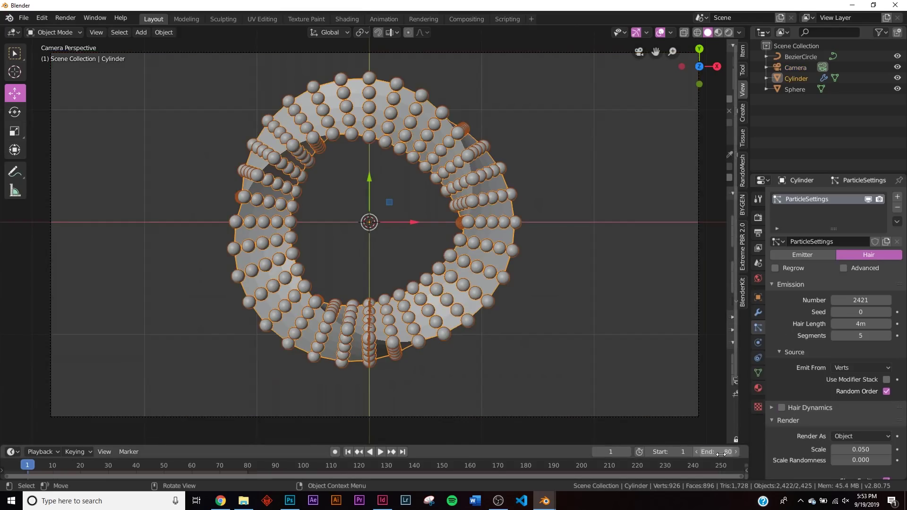
{"action": "left_click_drag", "start_coordinate": [410, 446], "coordinate": [410, 423]}
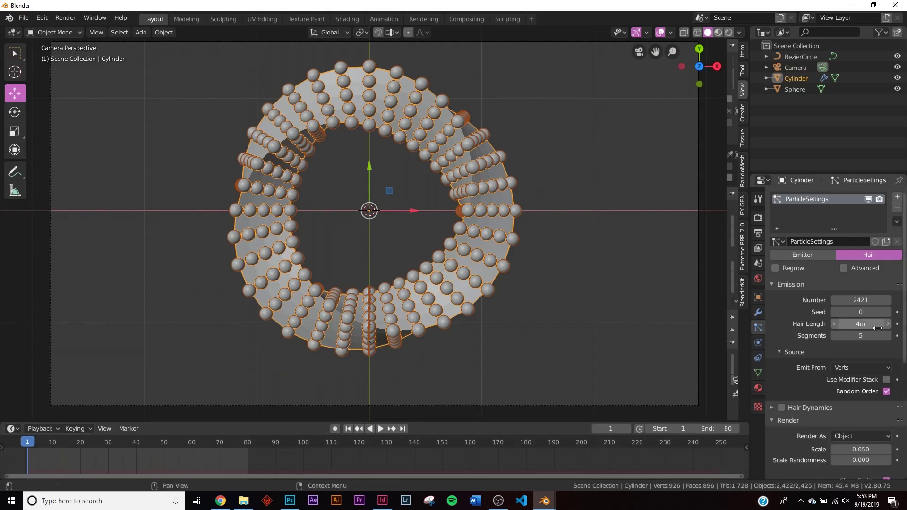
Check the default F-curve interpolation in the animation preferences
{"action": "left_click", "coordinate": [41, 19]}
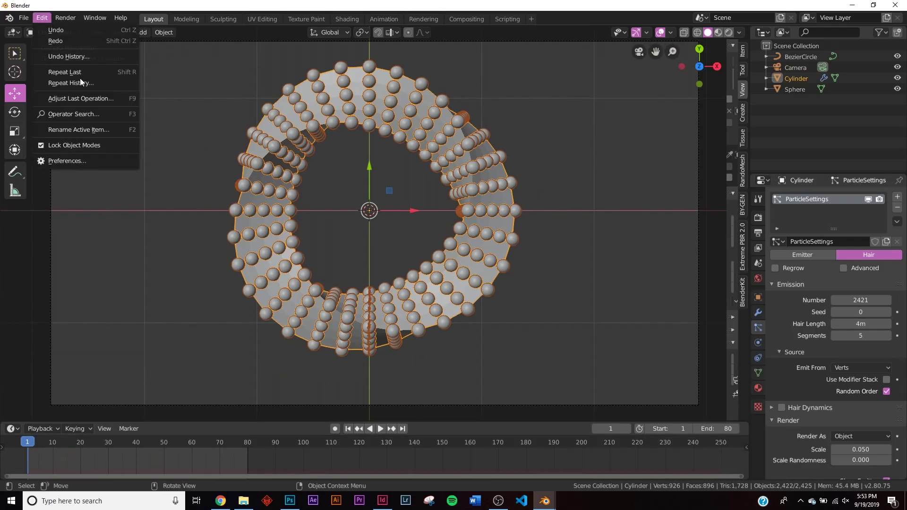
{"action": "left_click", "coordinate": [61, 161]}
{"action": "left_click", "coordinate": [62, 94]}
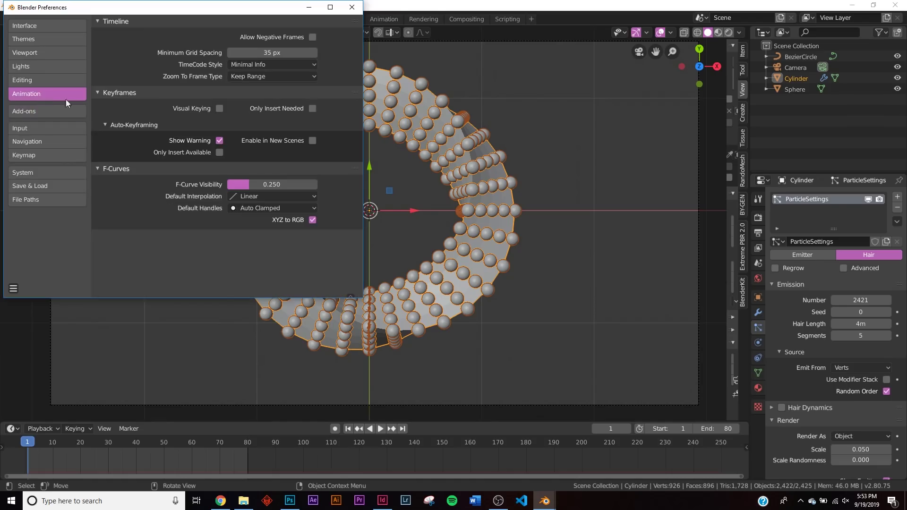
{"action": "left_click", "coordinate": [282, 194]}
{"action": "left_click", "coordinate": [109, 114]}
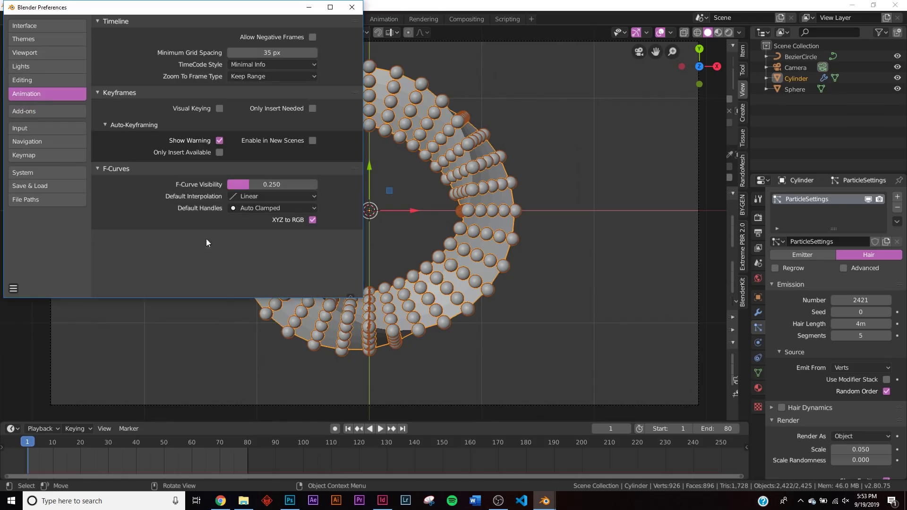
{"action": "left_click", "coordinate": [258, 197]}
{"action": "left_click", "coordinate": [122, 126]}
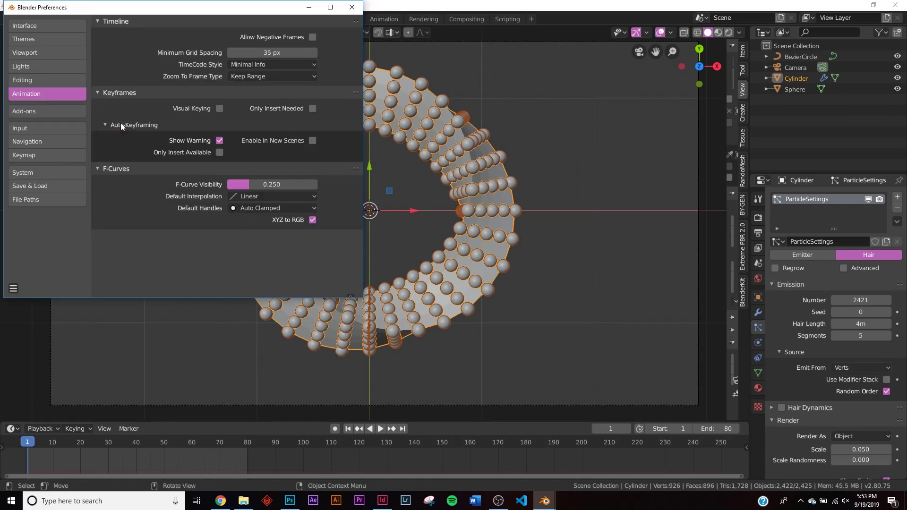
{"action": "left_click", "coordinate": [352, 8]}
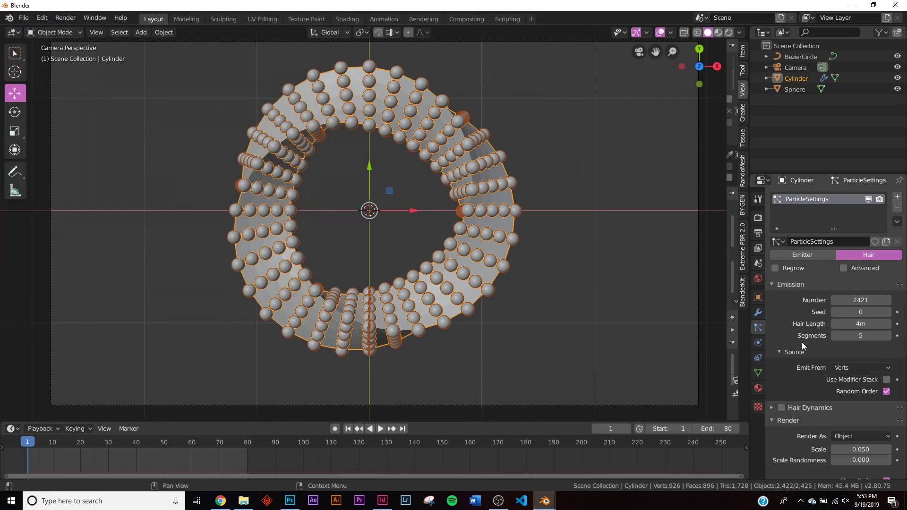
Keyframe the ring's Z rotation at 0° on frame 1 and at 360° on frame 81
{"action": "left_click", "coordinate": [753, 300]}
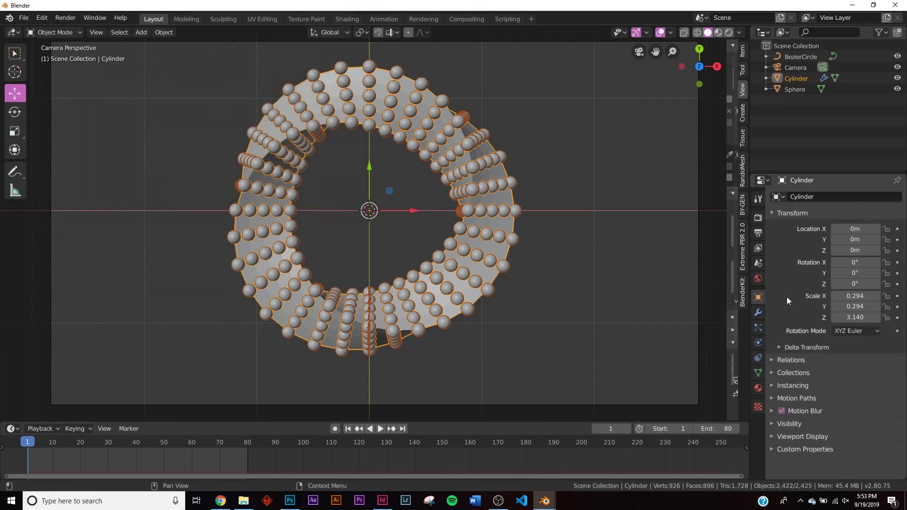
{"action": "left_click", "coordinate": [897, 284]}
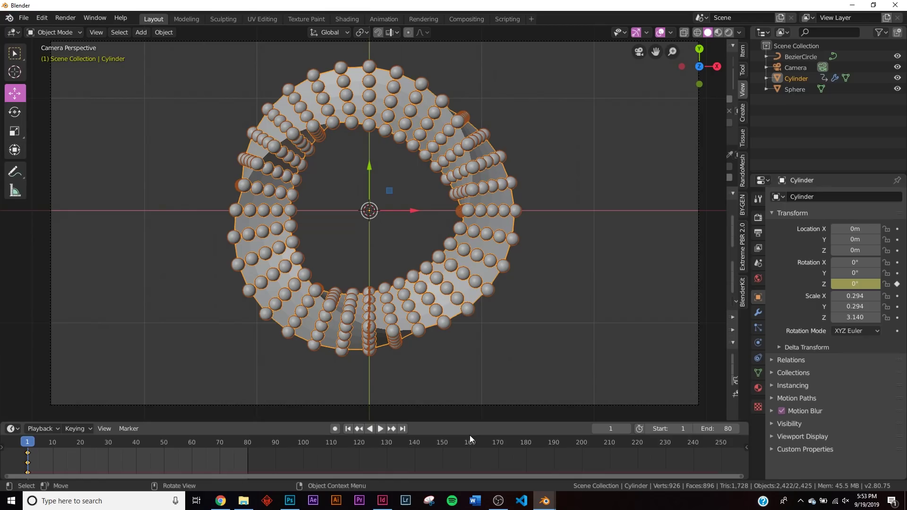
{"action": "left_click", "coordinate": [402, 429]}
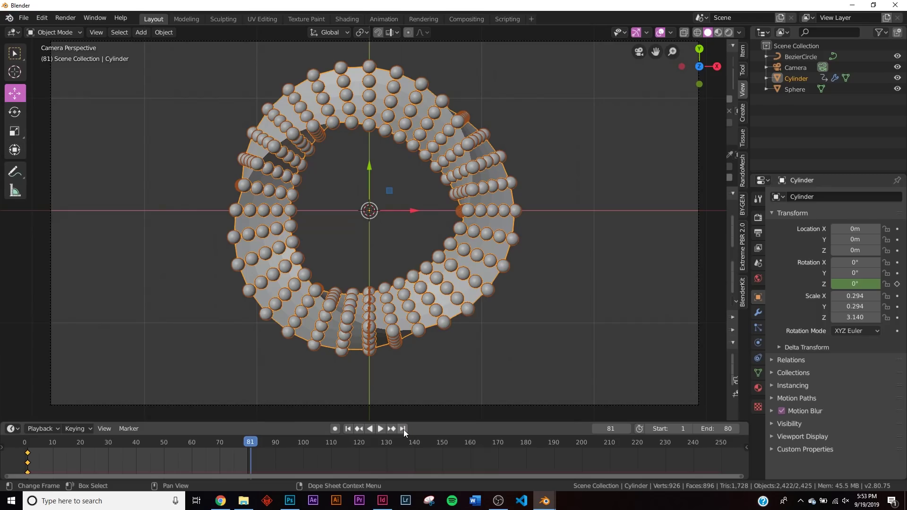
{"action": "double_click", "coordinate": [848, 285]}
{"action": "key", "text": "Return"}
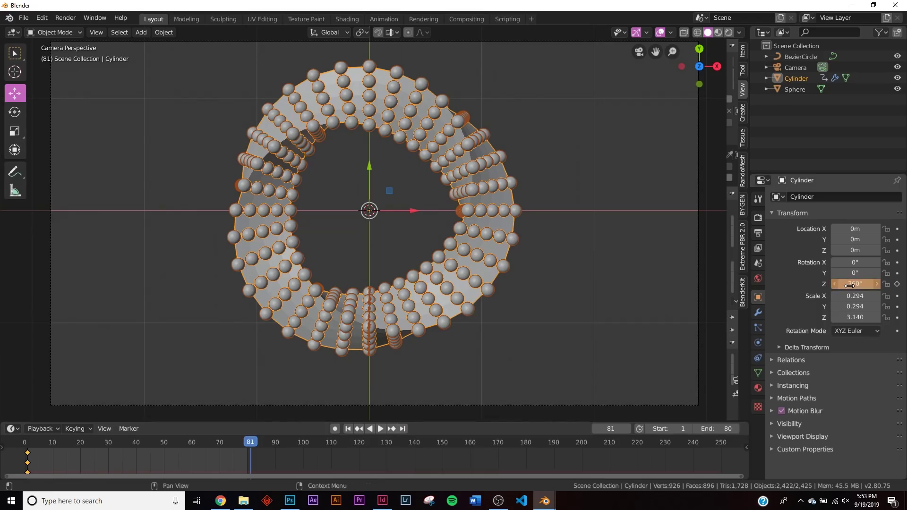
{"action": "left_click", "coordinate": [897, 283]}
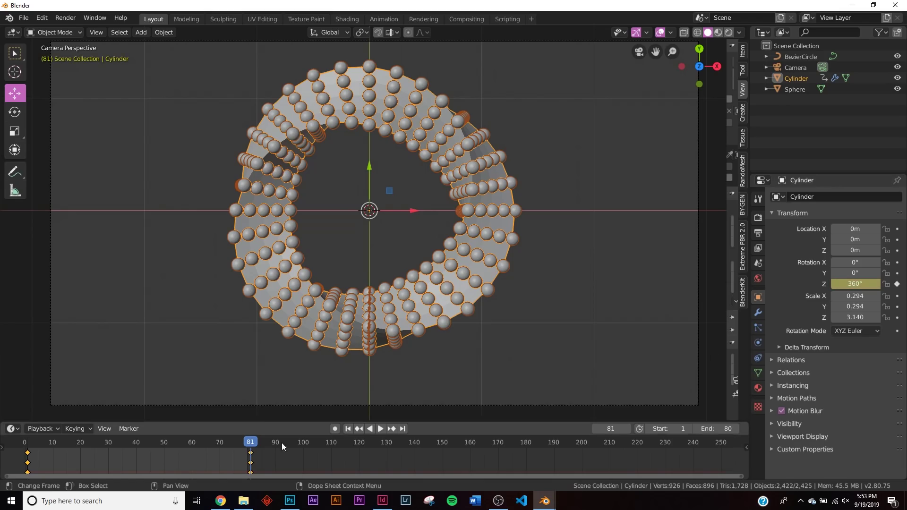
Play the animation, enable Regrow in the ring's hair particle settings, and return to frame 1
{"action": "left_click", "coordinate": [380, 428]}
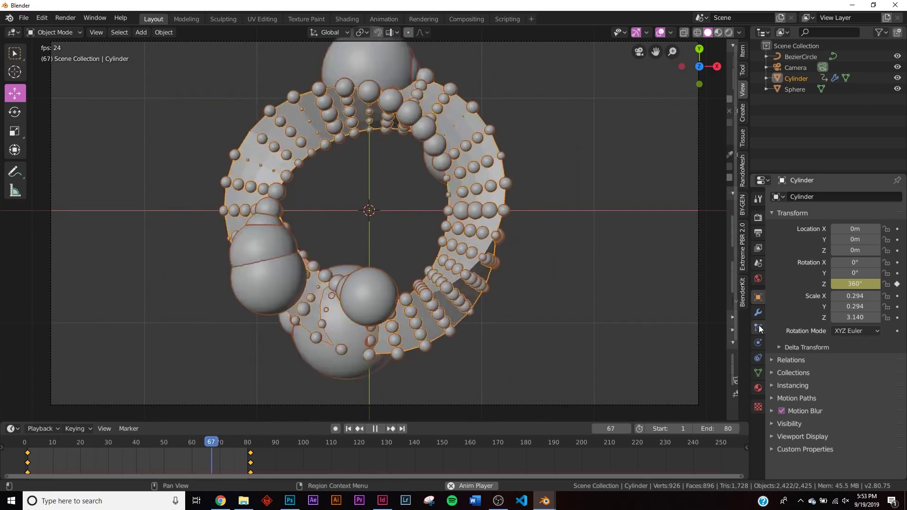
{"action": "left_click", "coordinate": [759, 325]}
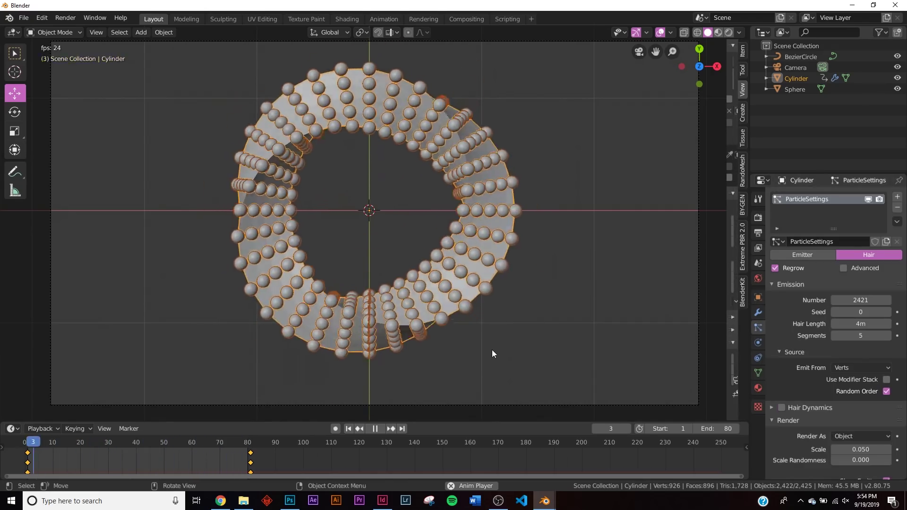
{"action": "left_click", "coordinate": [532, 313]}
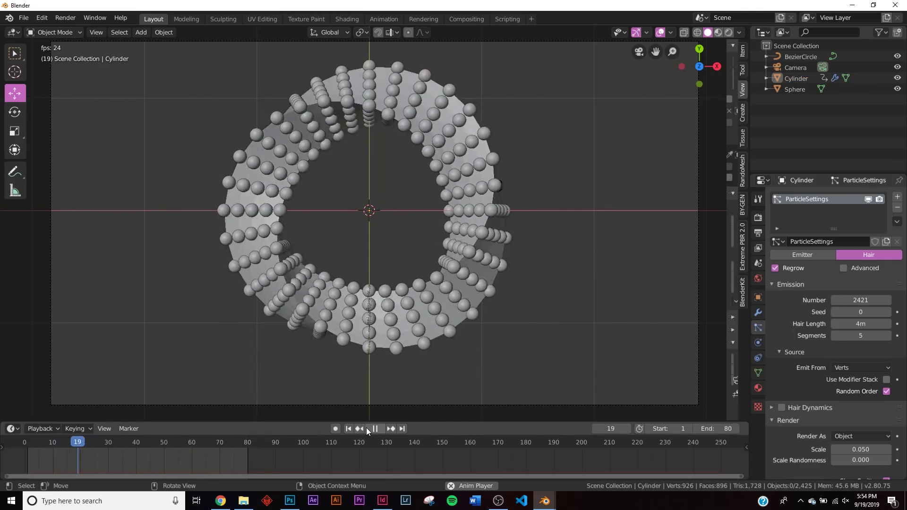
{"action": "left_click", "coordinate": [367, 428]}
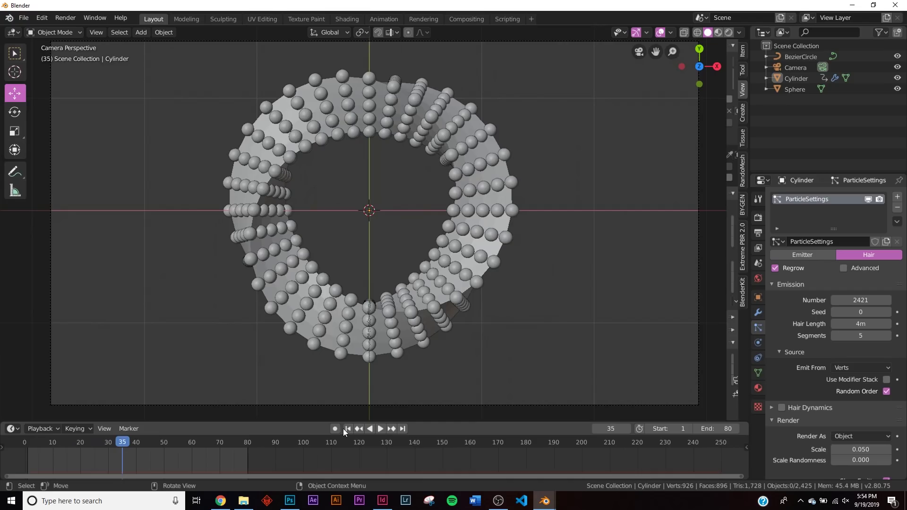
{"action": "left_click", "coordinate": [345, 428]}
Switch the render engine to Eevee and display the camera view in rendered shading
{"action": "scroll", "coordinate": [543, 330], "scroll_direction": "down", "scroll_amount": 2}
{"action": "left_click", "coordinate": [758, 218]}
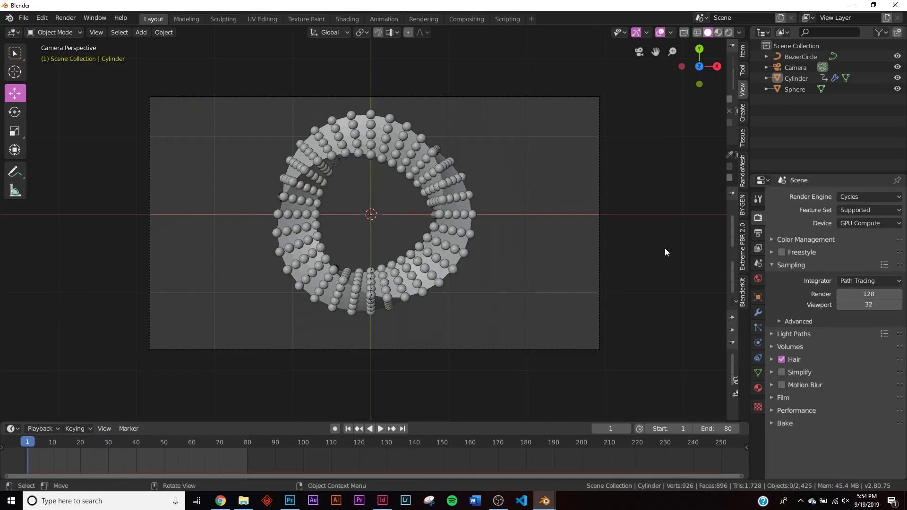
{"action": "left_click", "coordinate": [845, 197]}
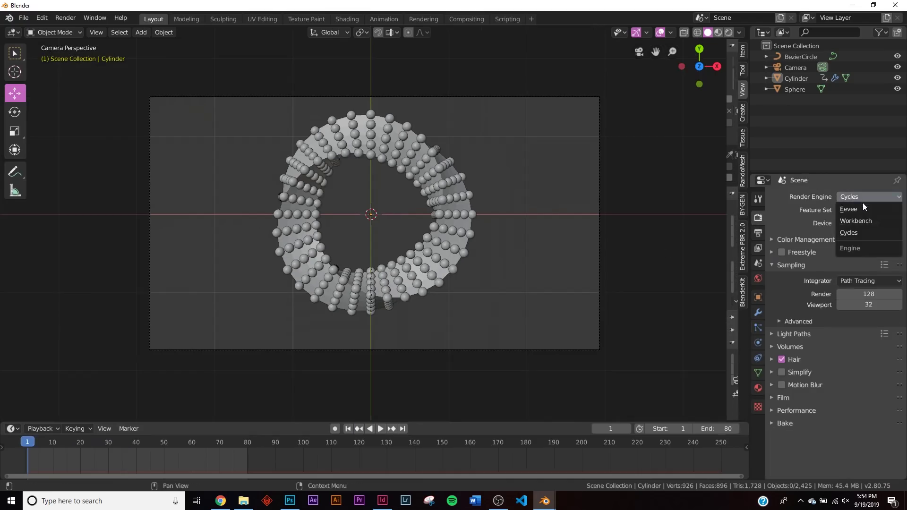
{"action": "left_click", "coordinate": [863, 205]}
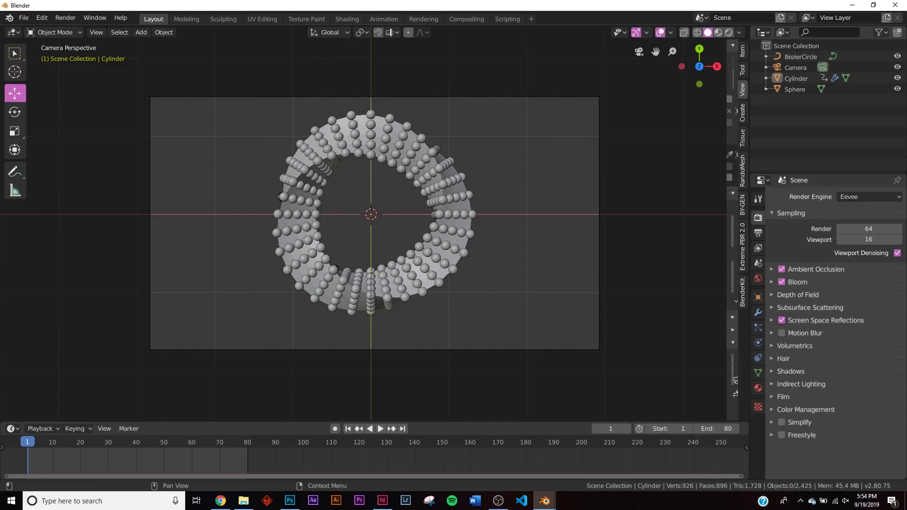
{"action": "left_click", "coordinate": [781, 322]}
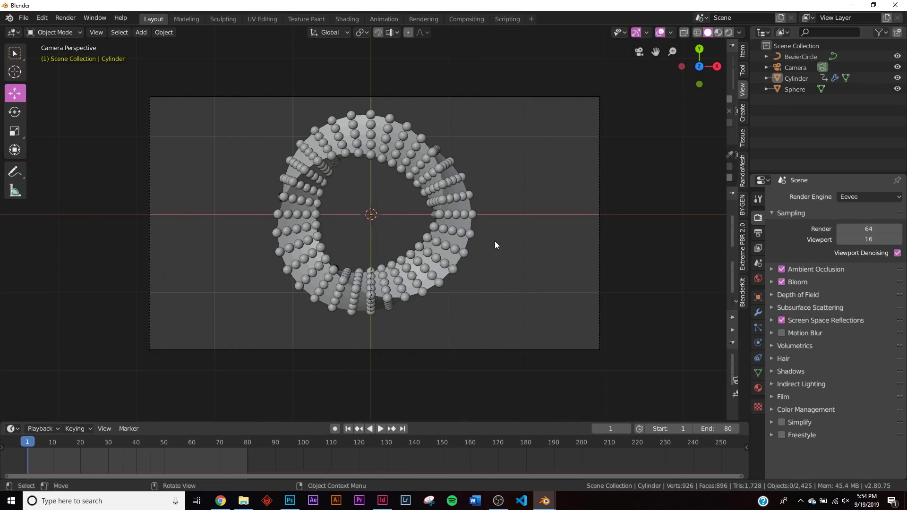
{"action": "key", "text": "z"}
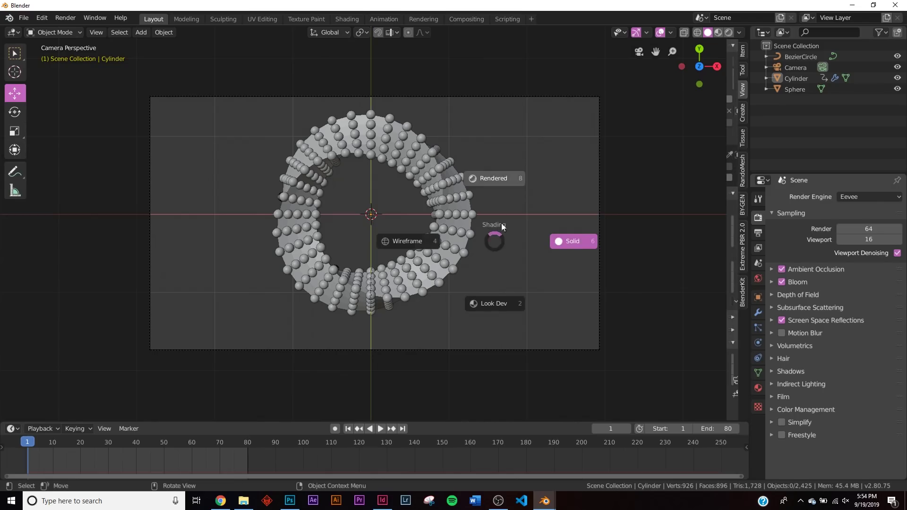
{"action": "left_click", "coordinate": [496, 195]}
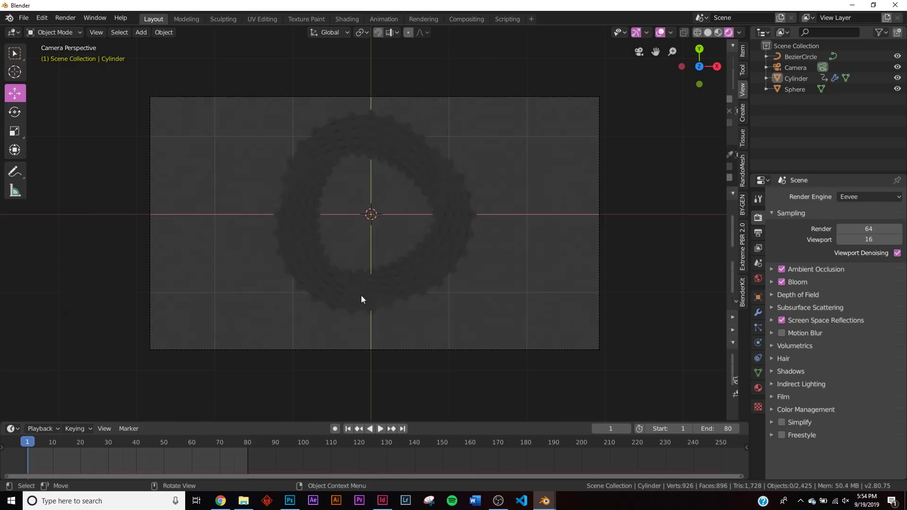
Set the world background color to black
{"action": "left_click", "coordinate": [758, 278]}
{"action": "left_click", "coordinate": [852, 266]}
{"action": "left_click_drag", "start_coordinate": [879, 186], "coordinate": [882, 191]}
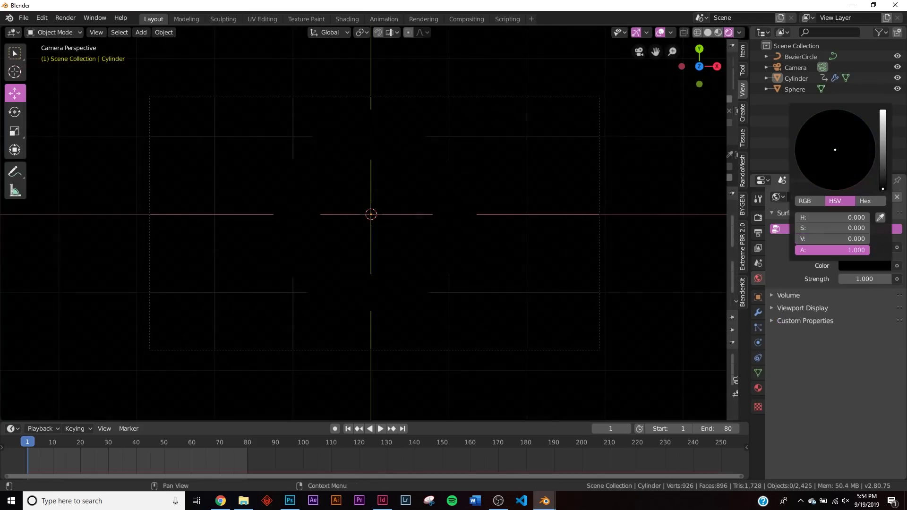
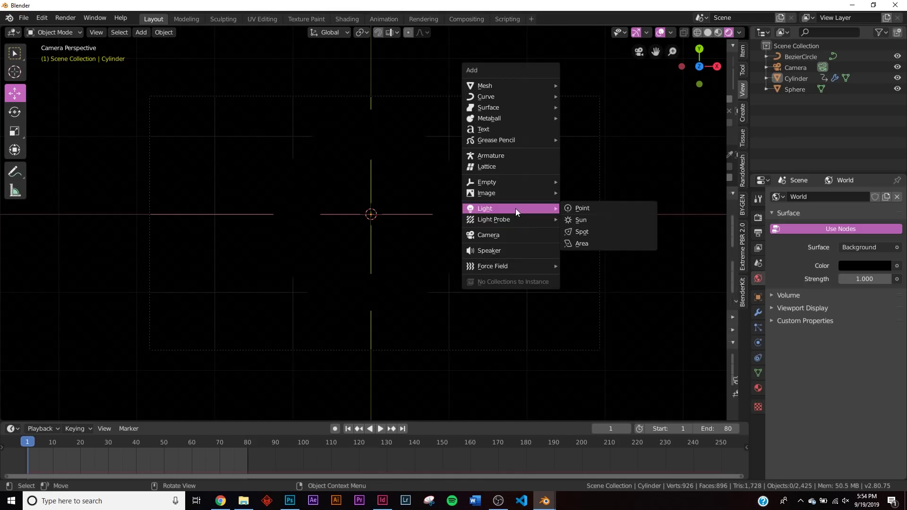
{"action": "left_click", "coordinate": [569, 209]}
{"action": "key", "text": "g"}
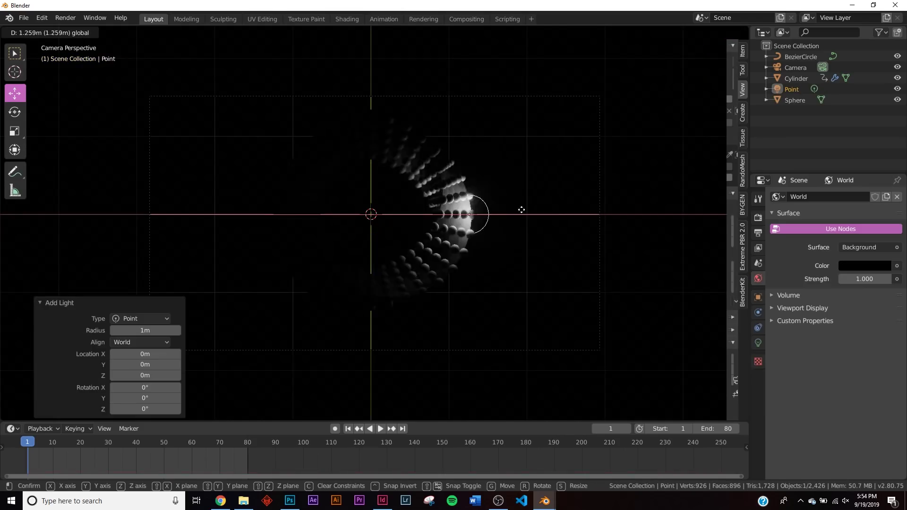
{"action": "left_click", "coordinate": [592, 216]}
{"action": "key", "text": "Delete"}
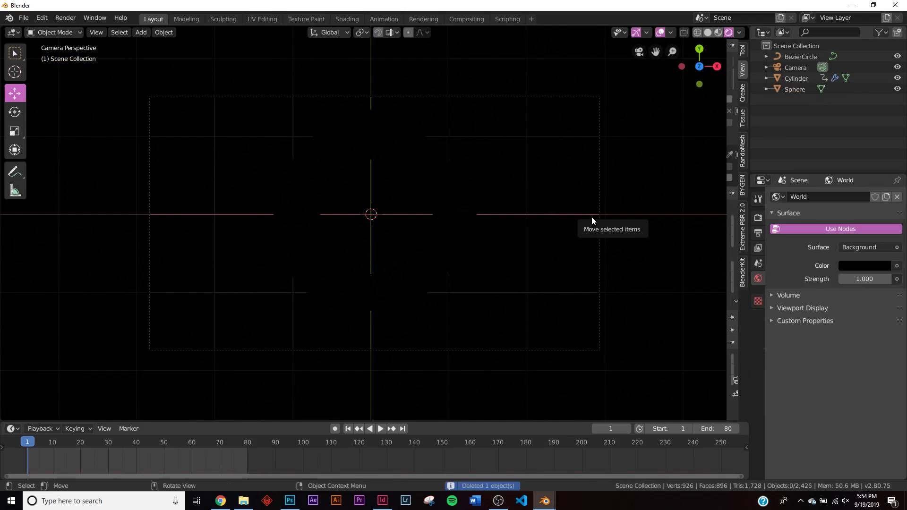
Add an area light, move it out along the X axis beyond the ring, and raise it about 0.99 m
{"action": "key", "text": "shift+a"}
{"action": "mouse_move", "coordinate": [591, 217]}
{"action": "left_click", "coordinate": [634, 253]}
{"action": "middle_click_drag", "start_coordinate": [634, 252], "coordinate": [392, 222]}
{"action": "key", "text": "g"}
{"action": "key", "text": "x"}
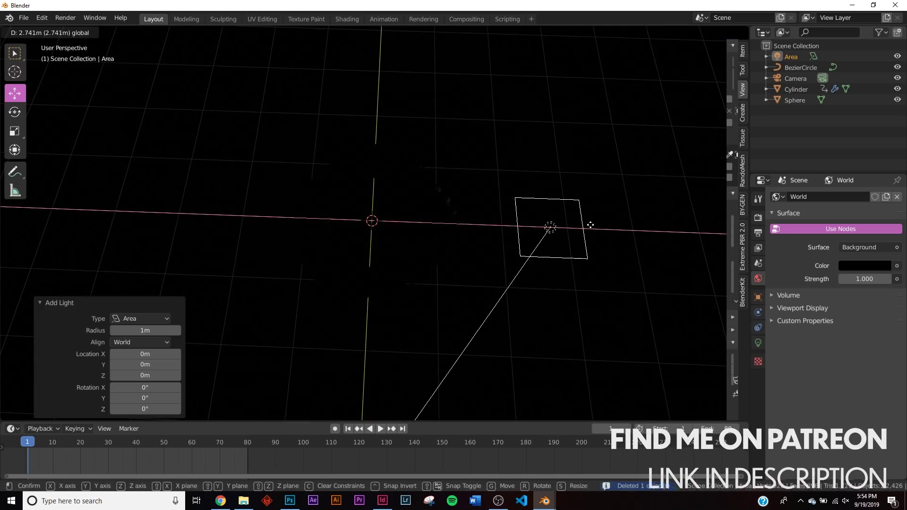
{"action": "left_click", "coordinate": [574, 189]}
{"action": "middle_click_drag", "start_coordinate": [574, 189], "coordinate": [576, 180]}
{"action": "key", "text": "g"}
{"action": "left_click", "coordinate": [590, 113]}
Rotate the area light freely by about 66.5° and 16.6° to face the ring, and check it through the camera
{"action": "middle_click_drag", "start_coordinate": [625, 200], "coordinate": [540, 236]}
{"action": "key", "text": "r"}
{"action": "key", "text": "r"}
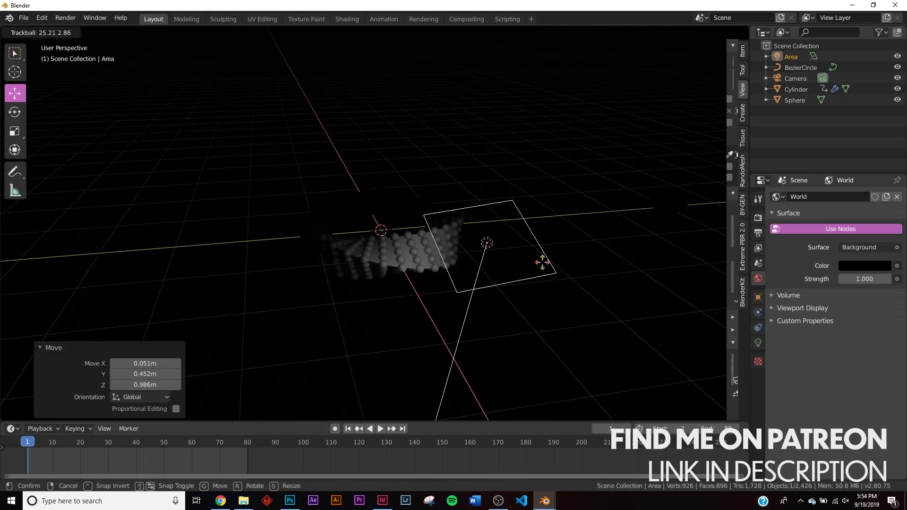
{"action": "left_click", "coordinate": [551, 292]}
{"action": "key", "text": "KP_0"}
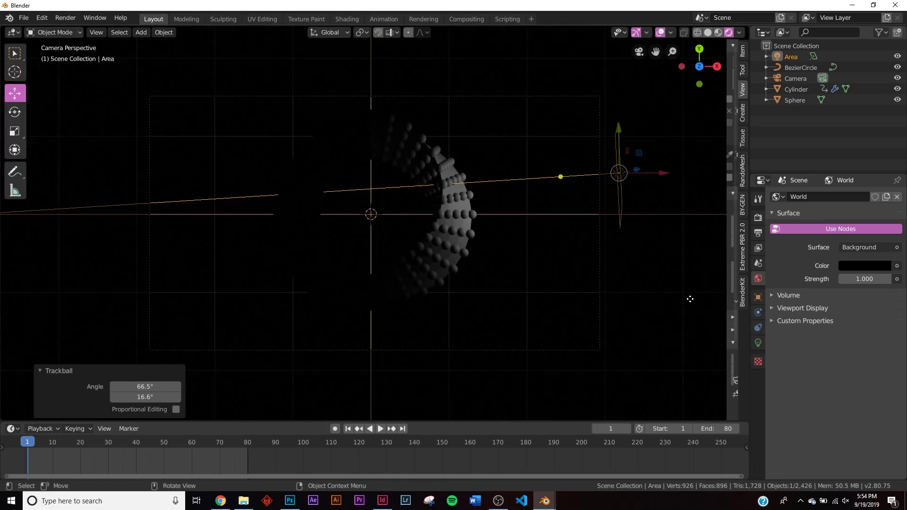
Move the area light about 0.93 m along Y and tilt it by about 8° and 28° toward the ring
{"action": "key", "text": "g"}
{"action": "left_click", "coordinate": [562, 95]}
{"action": "middle_click_drag", "start_coordinate": [562, 95], "coordinate": [539, 186]}
{"action": "key", "text": "r"}
{"action": "key", "text": "r"}
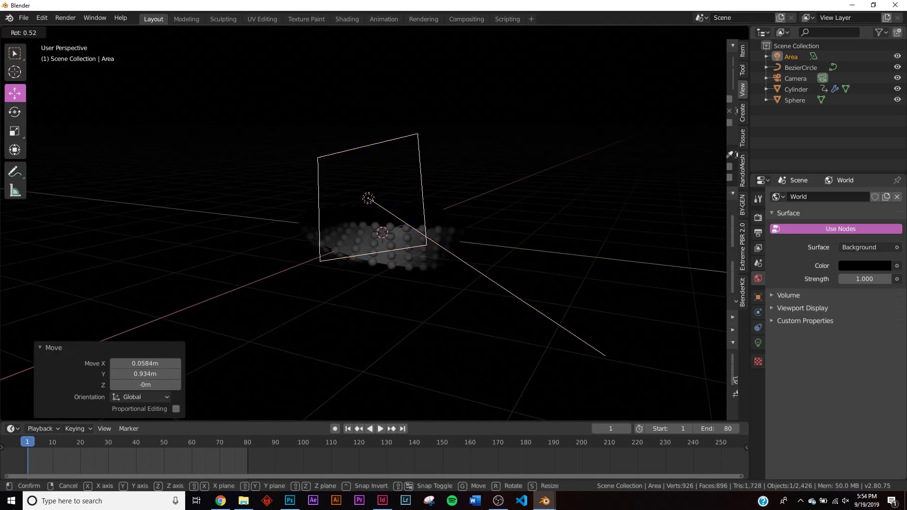
{"action": "left_click", "coordinate": [577, 214]}
Lower the area light and rotate it freely to aim it at the ring again
{"action": "key", "text": "g"}
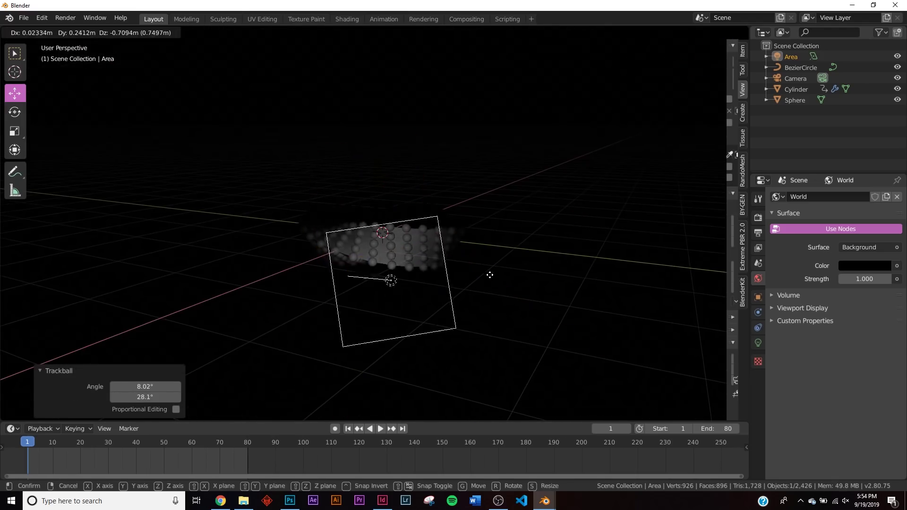
{"action": "left_click", "coordinate": [496, 251]}
{"action": "key", "text": "r"}
{"action": "key", "text": "r"}
{"action": "left_click", "coordinate": [494, 257]}
Scale the area light up by a factor of about 1.775 and increase its power to brighten the ring
{"action": "key", "text": "s"}
{"action": "left_click", "coordinate": [573, 248]}
{"action": "key", "text": "KP_0"}
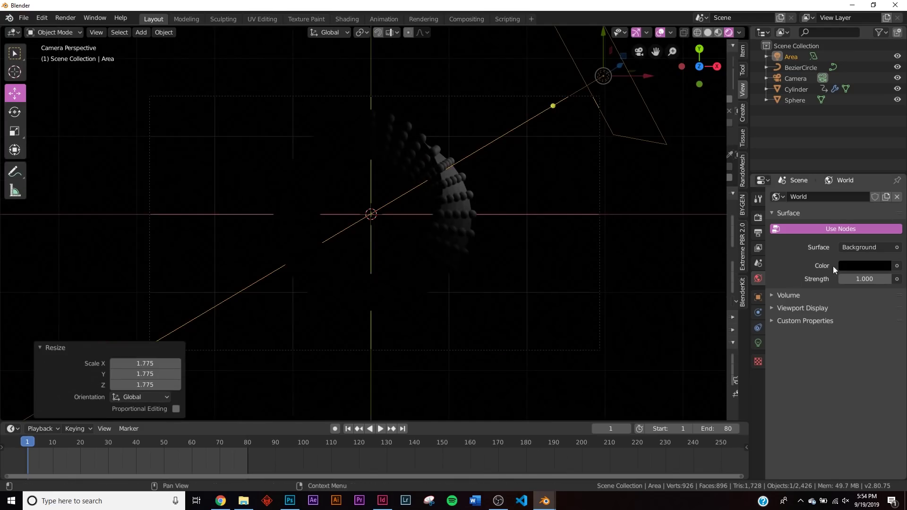
{"action": "left_click", "coordinate": [758, 343]}
{"action": "left_click_drag", "start_coordinate": [861, 266], "coordinate": [896, 266]}
Add a new material to the ring and set its Metallic value to 1.000
{"action": "left_click", "coordinate": [425, 260]}
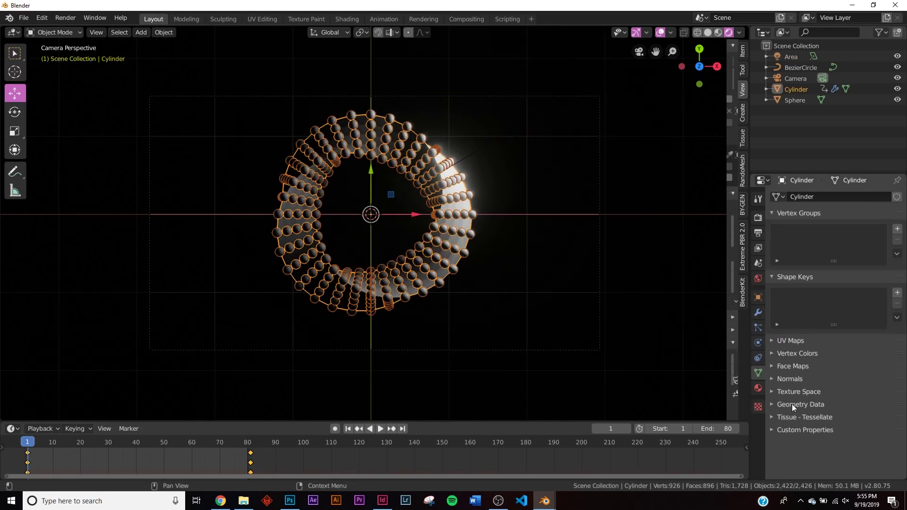
{"action": "left_click", "coordinate": [758, 388]}
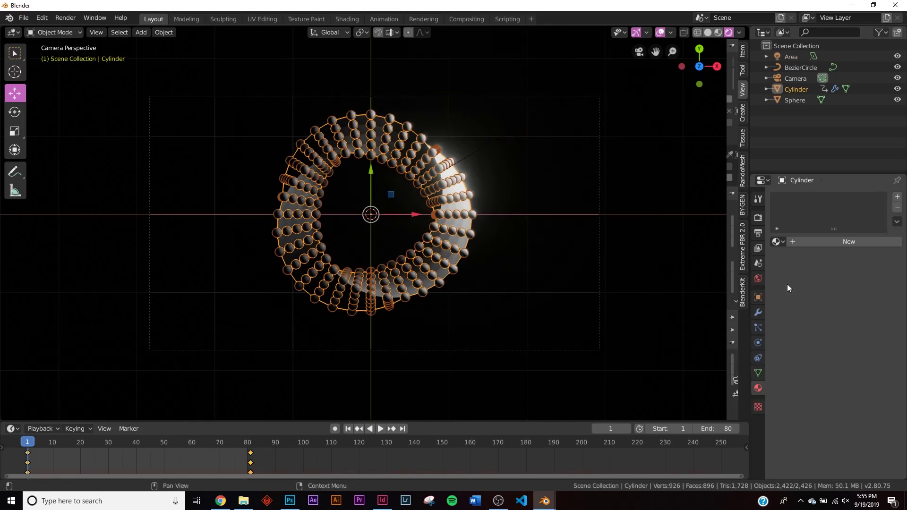
{"action": "left_click", "coordinate": [817, 243]}
{"action": "left_click_drag", "start_coordinate": [858, 424], "coordinate": [890, 424]}
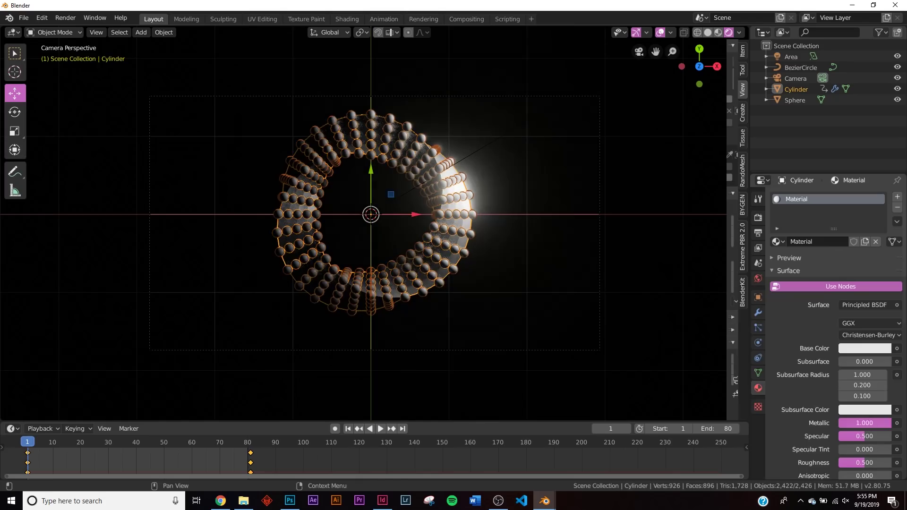
Darken the ring material's base color to a gray with a value of about 0.651
{"action": "left_click", "coordinate": [867, 348]}
{"action": "left_click_drag", "start_coordinate": [886, 219], "coordinate": [886, 237]}
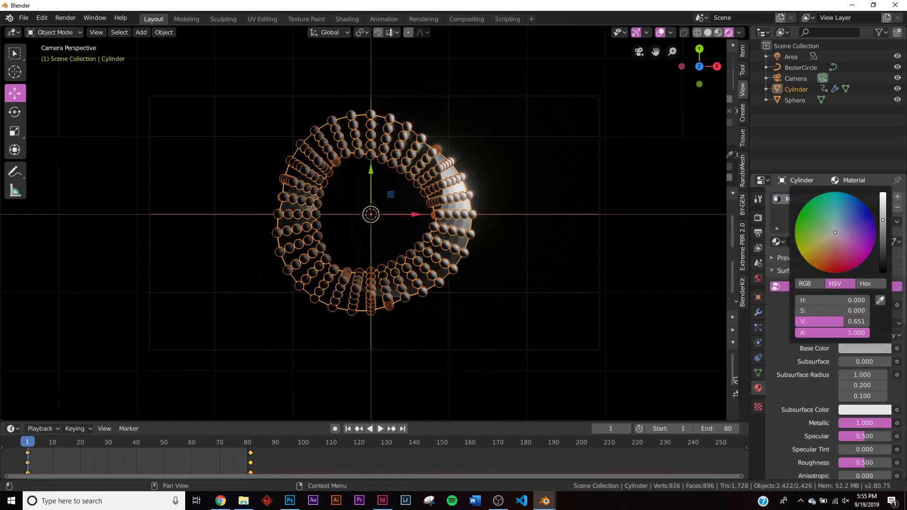
{"action": "left_click", "coordinate": [643, 345]}
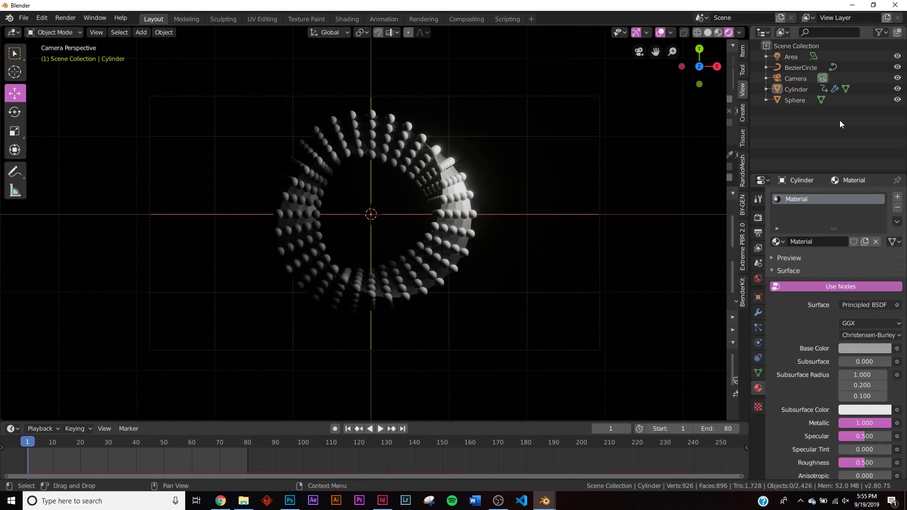
Assign the ring's existing material, Material, to the Sphere object used for the instances
{"action": "left_click", "coordinate": [796, 100]}
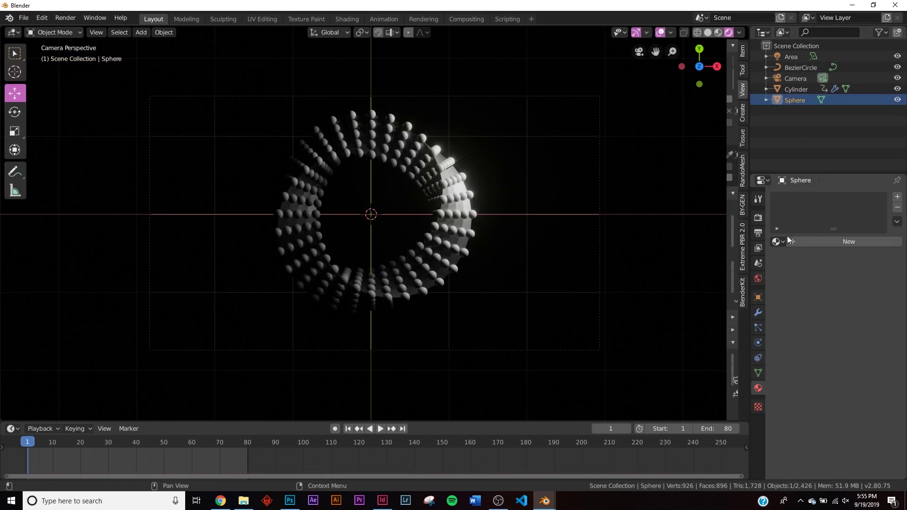
{"action": "left_click", "coordinate": [777, 242]}
{"action": "left_click", "coordinate": [769, 264]}
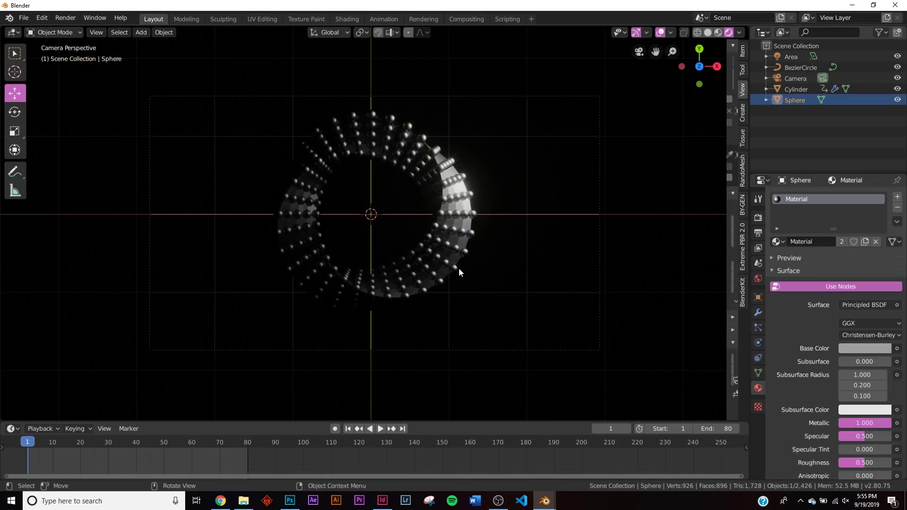
{"action": "scroll", "coordinate": [458, 268], "scroll_direction": "up", "scroll_amount": 6}
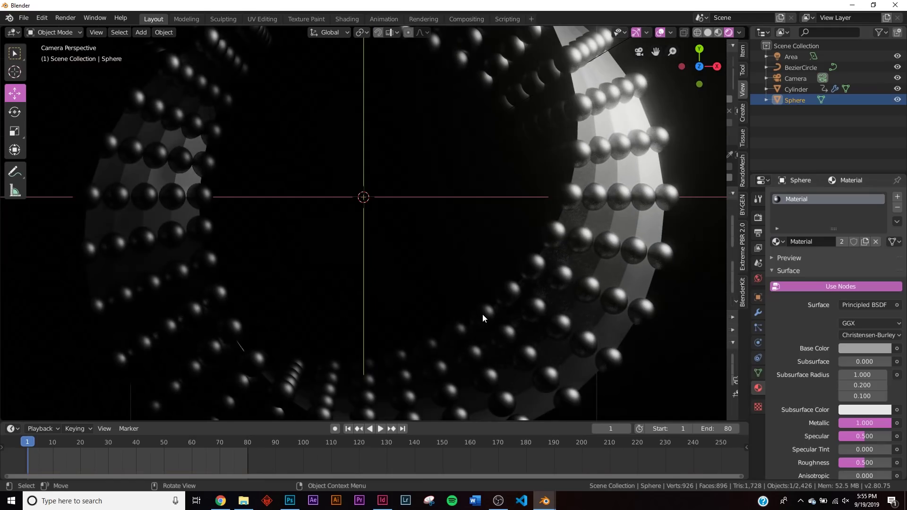
{"action": "scroll", "coordinate": [483, 314], "scroll_direction": "down", "scroll_amount": 3}
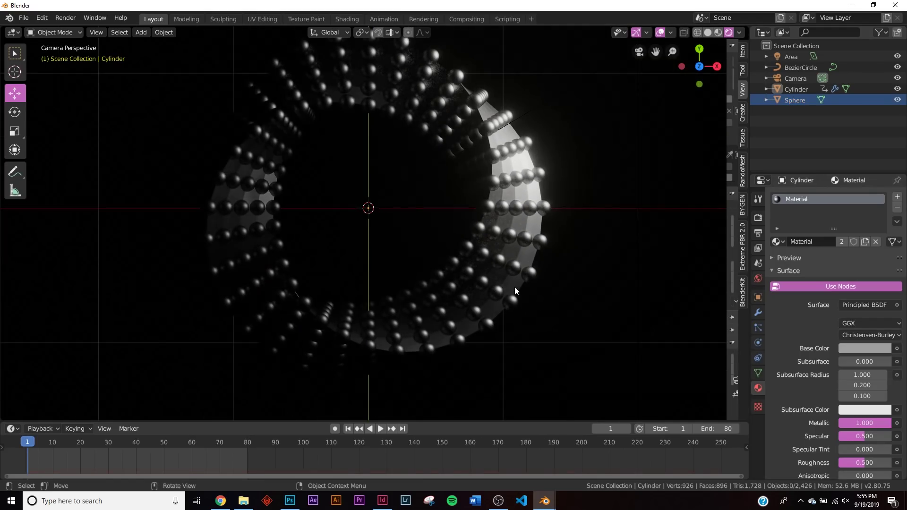
Add a Subdivision Surface modifier to the ring cylinder, collapsing its existing modifiers
{"action": "key", "text": "a"}
{"action": "left_click", "coordinate": [758, 313]}
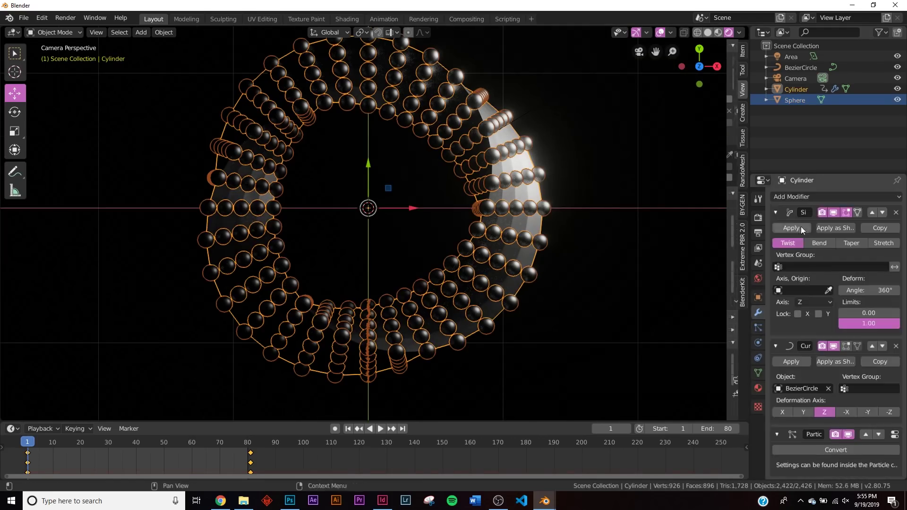
{"action": "left_click", "coordinate": [774, 215]}
{"action": "left_click", "coordinate": [775, 230]}
{"action": "left_click", "coordinate": [775, 246]}
{"action": "left_click", "coordinate": [792, 195]}
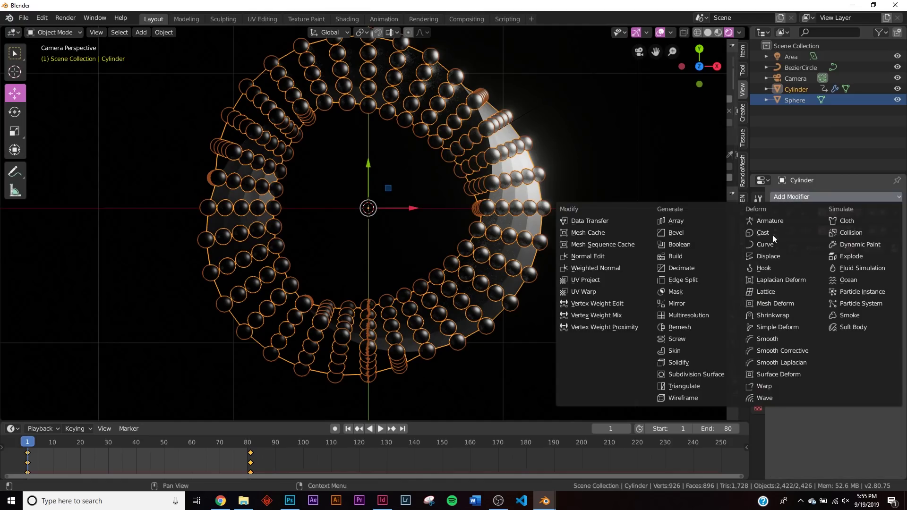
{"action": "left_click", "coordinate": [708, 374]}
Set the Subdivision Surface modifier's viewport level to 1
{"action": "scroll", "coordinate": [617, 271], "scroll_direction": "up", "scroll_amount": 4}
{"action": "scroll", "coordinate": [684, 308], "scroll_direction": "down", "scroll_amount": 3}
{"action": "left_click", "coordinate": [669, 300]}
{"action": "left_click", "coordinate": [828, 331]}
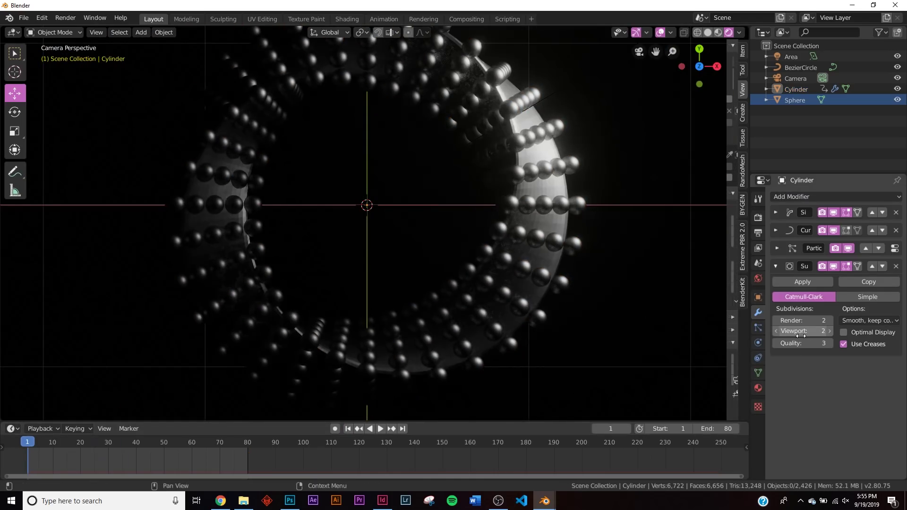
{"action": "left_click_drag", "start_coordinate": [800, 336], "coordinate": [784, 335]}
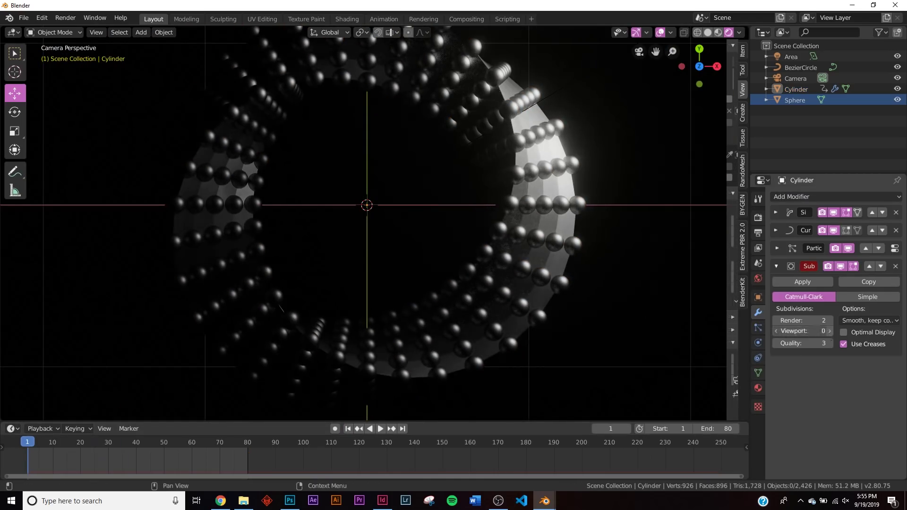
{"action": "left_click", "coordinate": [828, 331]}
Shade the ring smooth and set its Subdivision Surface render level to 1
{"action": "right_click", "coordinate": [664, 231]}
{"action": "key", "text": "Escape"}
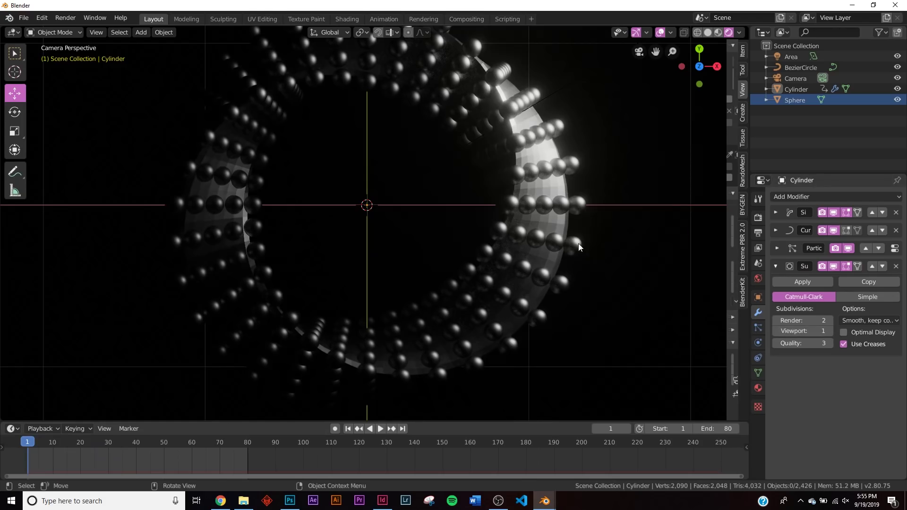
{"action": "key", "text": "a"}
{"action": "right_click", "coordinate": [654, 236]}
{"action": "key", "text": "Escape"}
{"action": "left_click", "coordinate": [580, 333]}
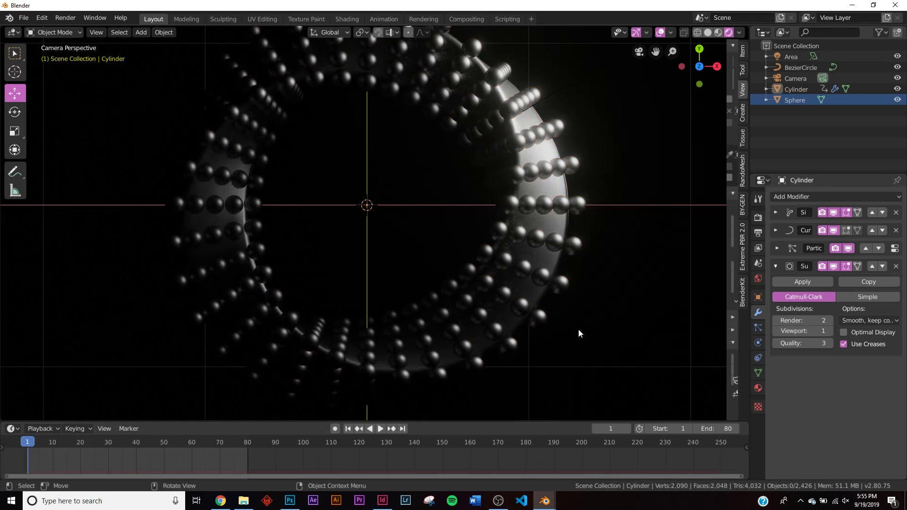
{"action": "left_click", "coordinate": [777, 319]}
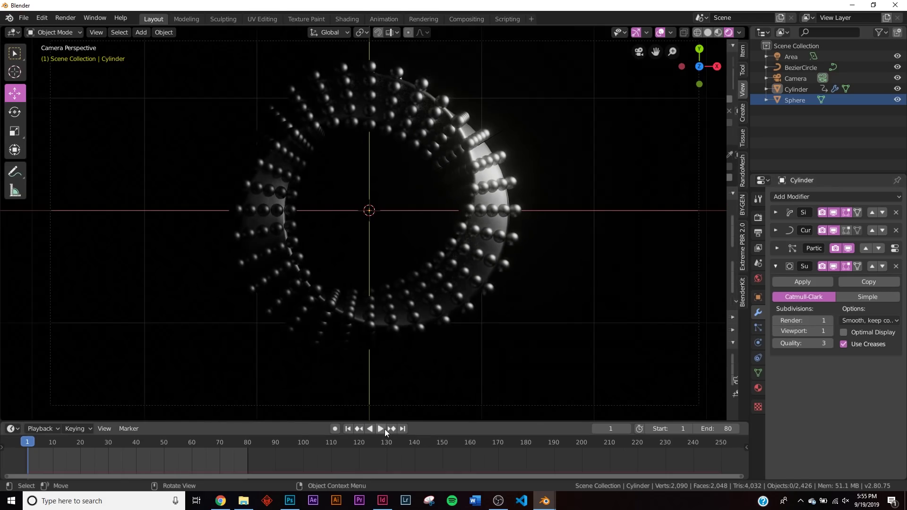
Play the ring's spinning animation in the rendered view and stop it
{"action": "left_click", "coordinate": [385, 429]}
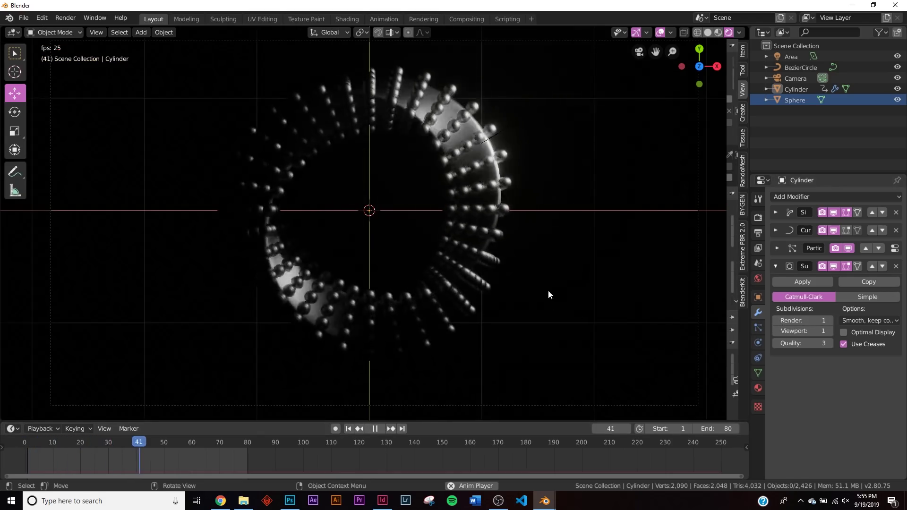
{"action": "left_click", "coordinate": [376, 429]}
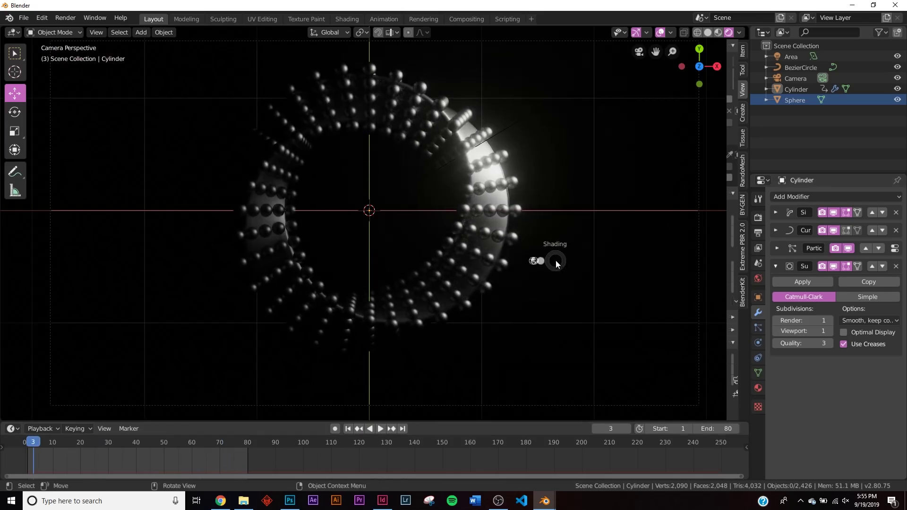
Duplicate the area light to the opposite side of the ring, about -5.22 m in X and -0.871 m in Y
{"action": "key", "text": "z"}
{"action": "left_click", "coordinate": [622, 274]}
{"action": "left_click", "coordinate": [577, 95]}
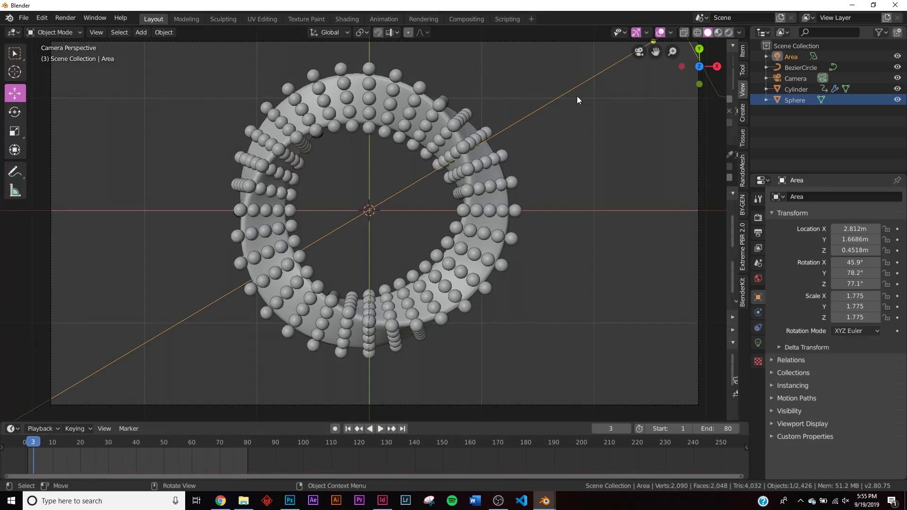
{"action": "key", "text": "z"}
{"action": "left_click", "coordinate": [567, 128]}
{"action": "key", "text": "z"}
{"action": "left_click", "coordinate": [560, 135]}
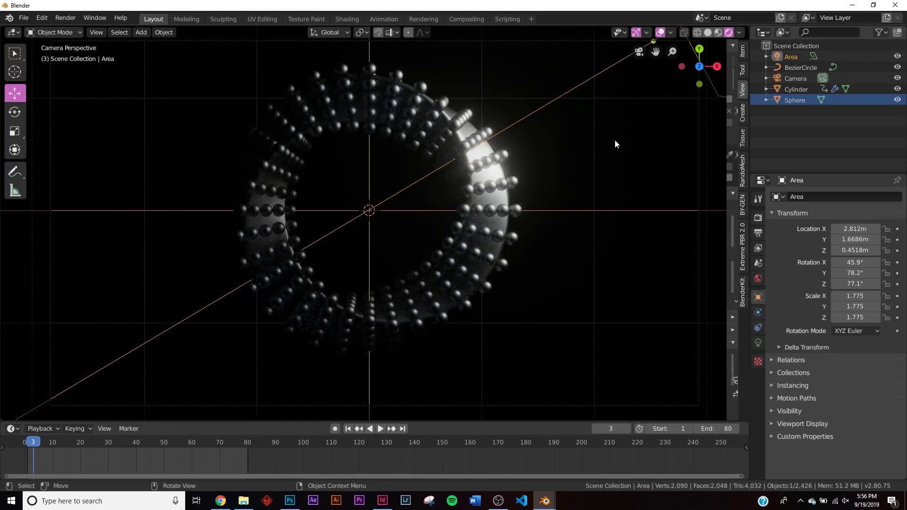
{"action": "key", "text": "shift+d"}
{"action": "left_click", "coordinate": [113, 243]}
Lower the duplicated area light by about 1.47 m and rotate it freely by about 63.6° and 134° to aim it at the ring
{"action": "middle_click_drag", "start_coordinate": [113, 243], "coordinate": [353, 177]}
{"action": "key", "text": "g"}
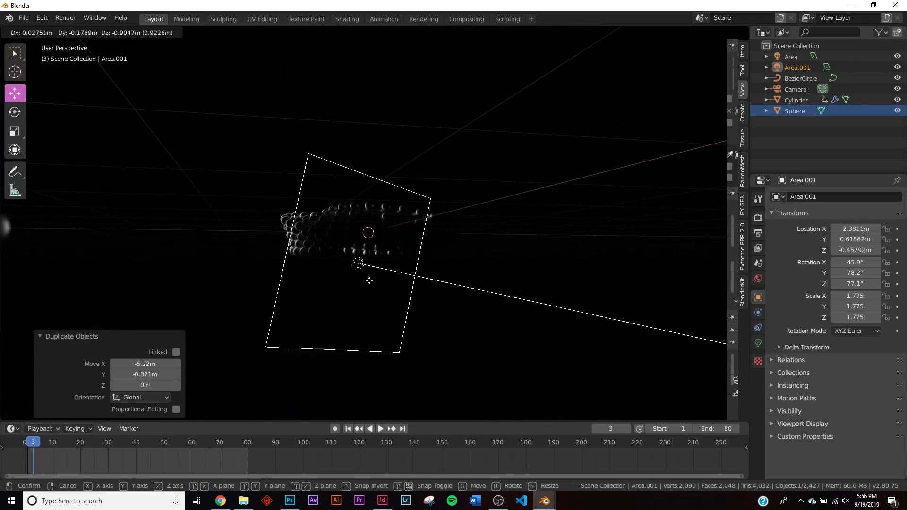
{"action": "left_click", "coordinate": [355, 320]}
{"action": "key", "text": "r"}
{"action": "key", "text": "r"}
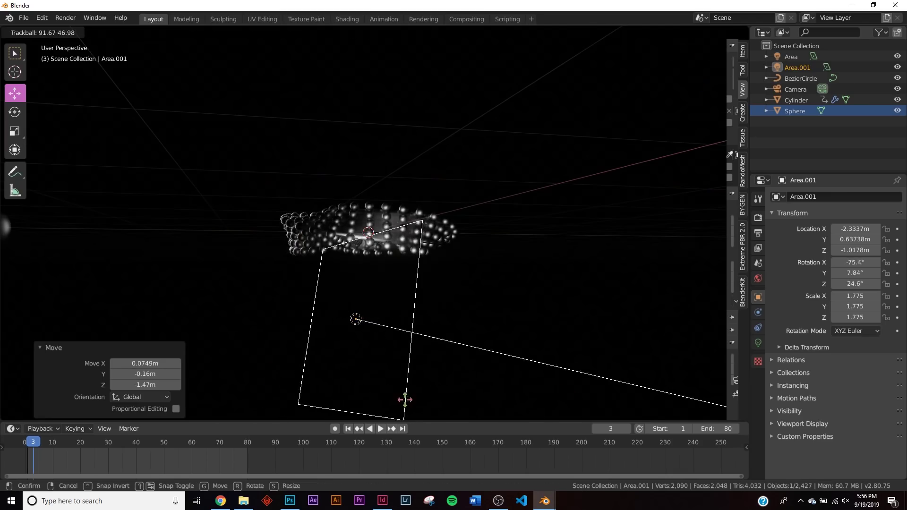
{"action": "left_click", "coordinate": [471, 366]}
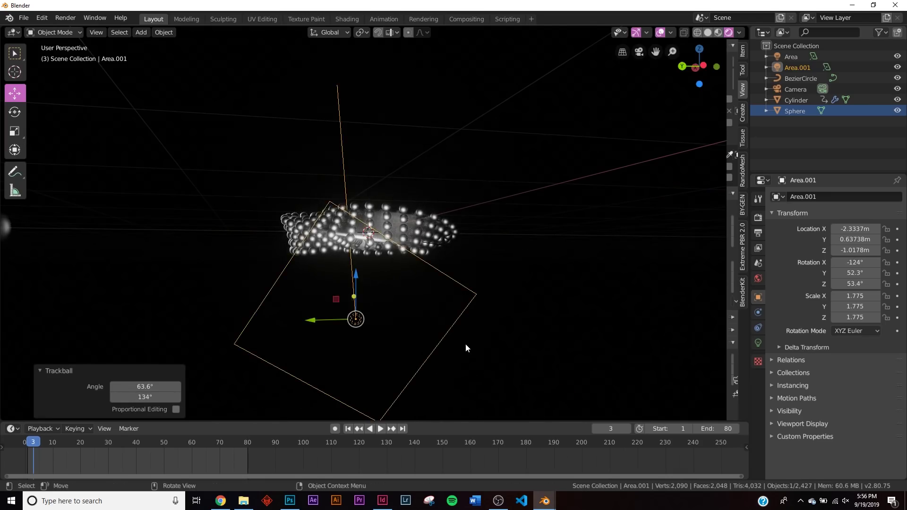
{"action": "key", "text": "KP_0"}
Move the second light about 0.5 m farther out in X and 0.95 m down, and trackball-rotate it about 18.3° and 10.3°
{"action": "middle_click_drag", "start_coordinate": [466, 344], "coordinate": [276, 110]}
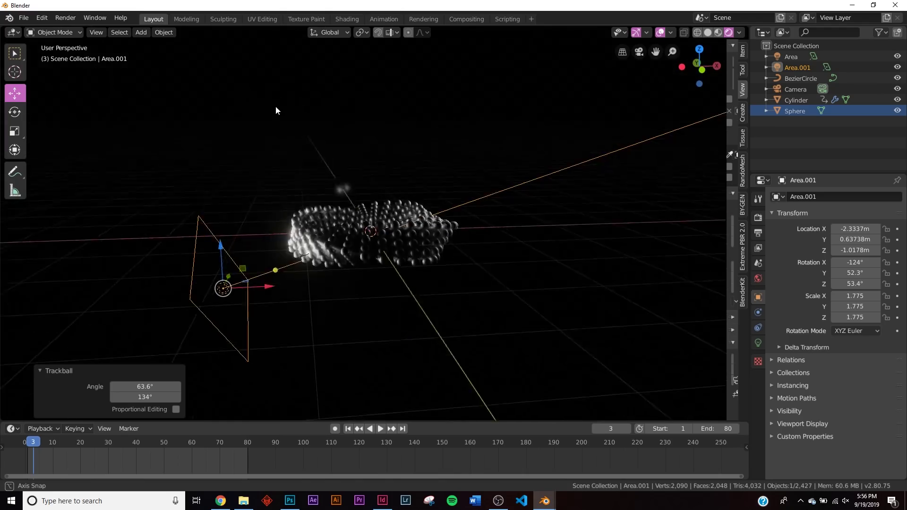
{"action": "key", "text": "g"}
{"action": "left_click", "coordinate": [242, 162]}
{"action": "middle_click_drag", "start_coordinate": [242, 162], "coordinate": [424, 204]}
{"action": "key", "text": "r"}
{"action": "key", "text": "r"}
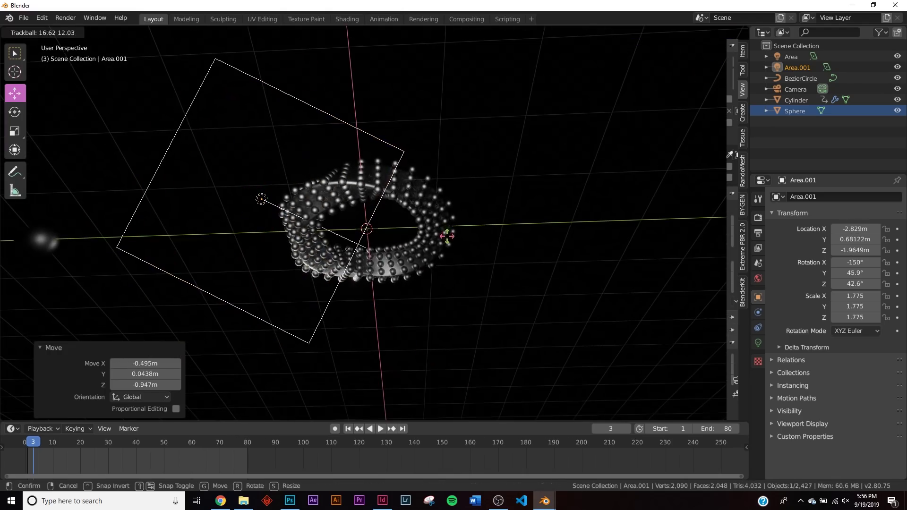
{"action": "left_click", "coordinate": [447, 236]}
Shift the second light about 0.146 m in X, -0.374 m in Y and -0.151 m in Z, and trackball-rotate it about -6.88°
{"action": "key", "text": "g"}
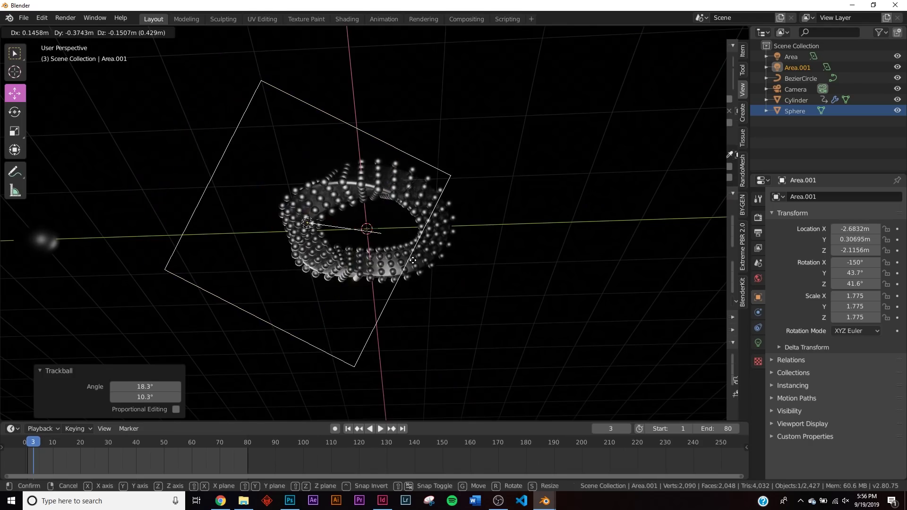
{"action": "left_click", "coordinate": [412, 260]}
{"action": "key", "text": "r"}
{"action": "key", "text": "r"}
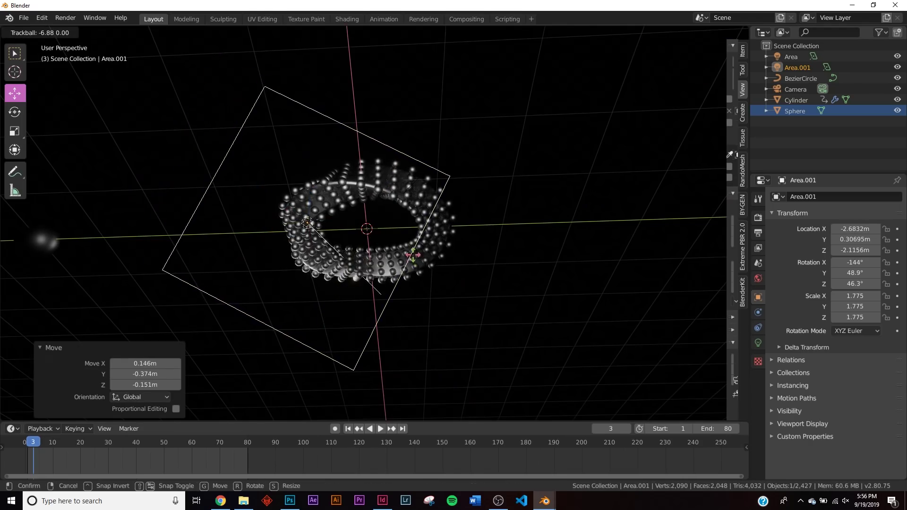
{"action": "key", "text": "Return"}
{"action": "key", "text": "KP_0"}
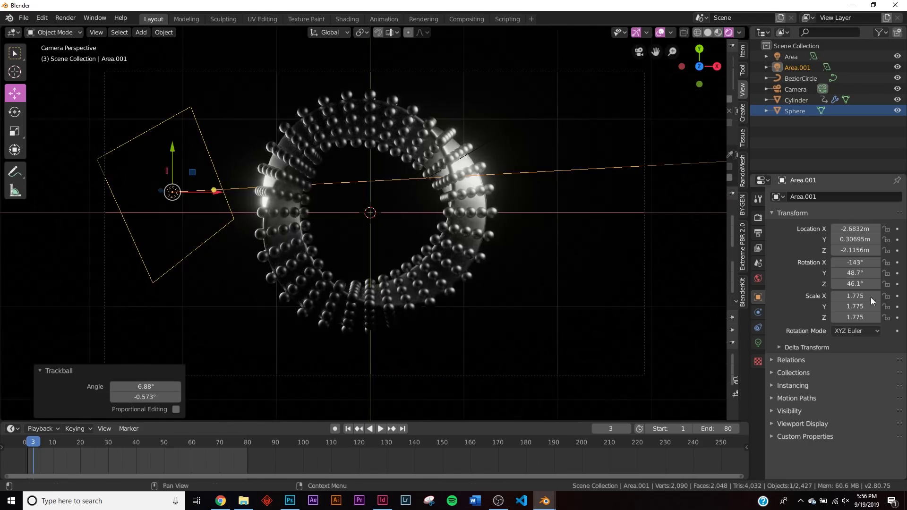
Color the second area light orange with hue 0.084 and saturation 1.000, and raise its power to 153.7 W
{"action": "left_click", "coordinate": [758, 342]}
{"action": "left_click", "coordinate": [854, 255]}
{"action": "left_click_drag", "start_coordinate": [844, 188], "coordinate": [812, 183]}
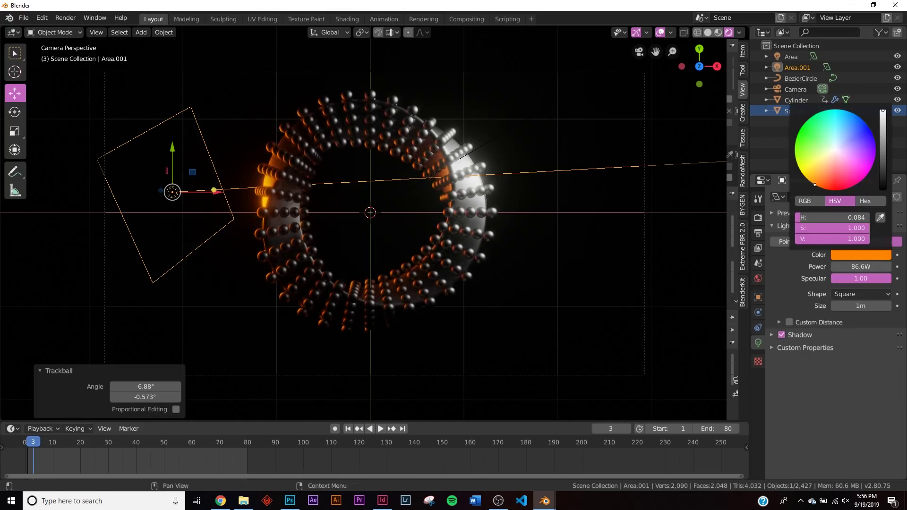
{"action": "left_click_drag", "start_coordinate": [867, 266], "coordinate": [890, 266]}
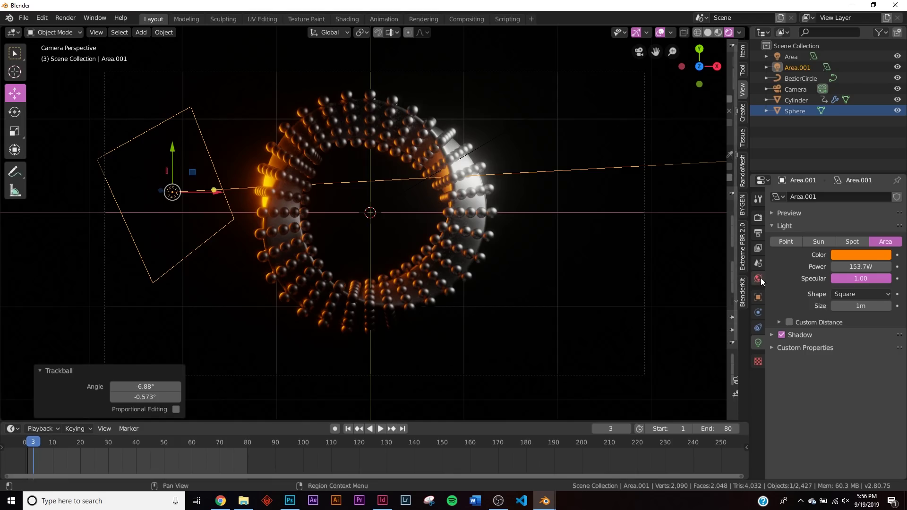
Switch to Chrome, open the HDRI Haven website and browse its HDRIs page
{"action": "left_click", "coordinate": [220, 501]}
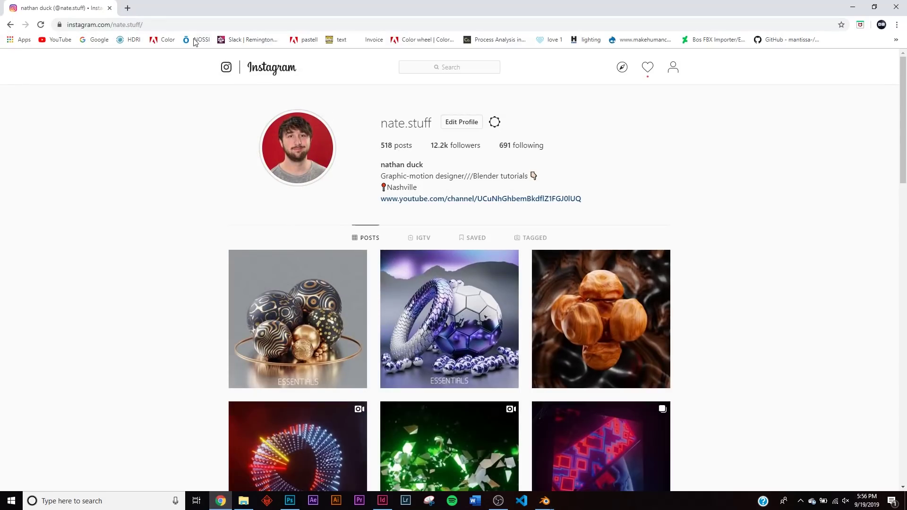
{"action": "left_click", "coordinate": [126, 40]}
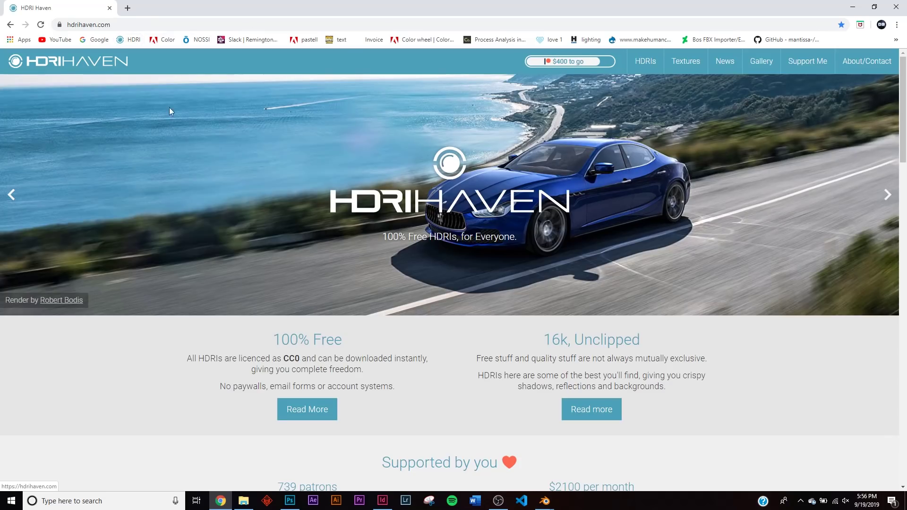
{"action": "left_click", "coordinate": [351, 231]}
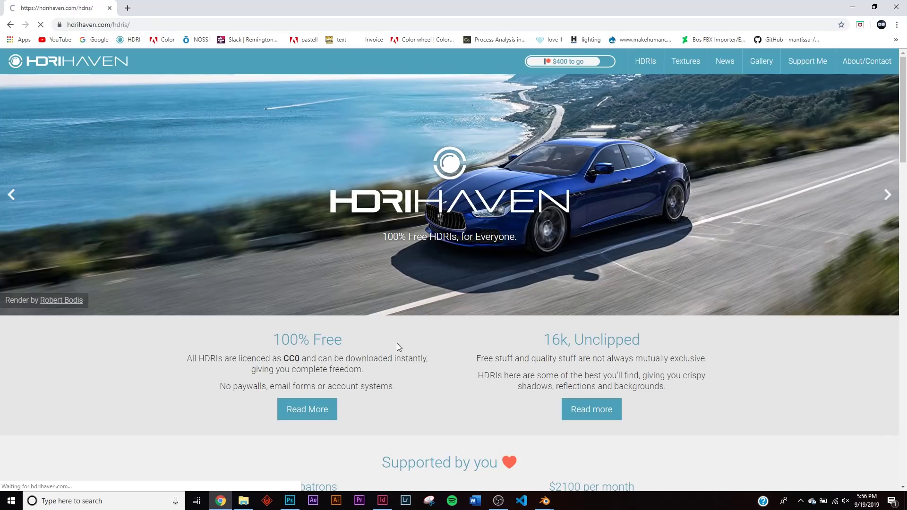
{"action": "scroll", "coordinate": [307, 326], "scroll_direction": "down", "scroll_amount": 5}
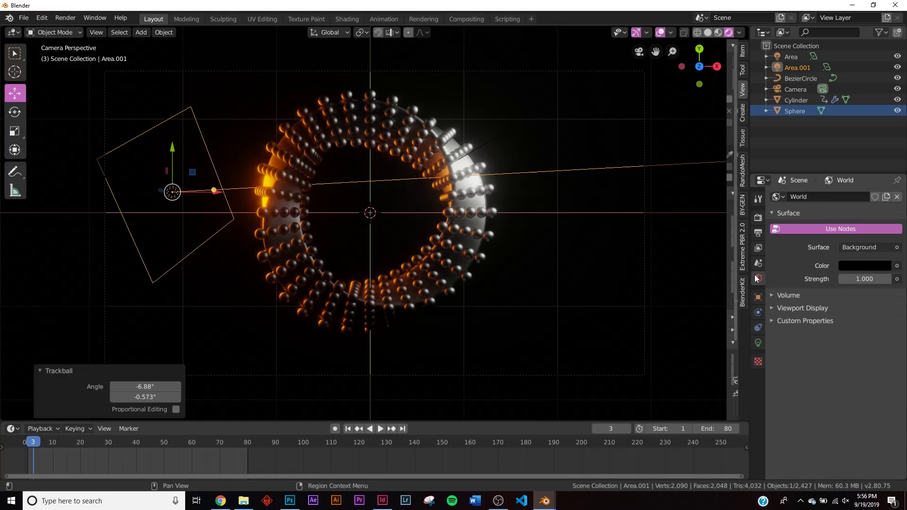
Back in Blender, set the world color to an Environment Texture using the urban_street HDRI and inspect the surroundings around the ring
{"action": "left_click", "coordinate": [897, 266]}
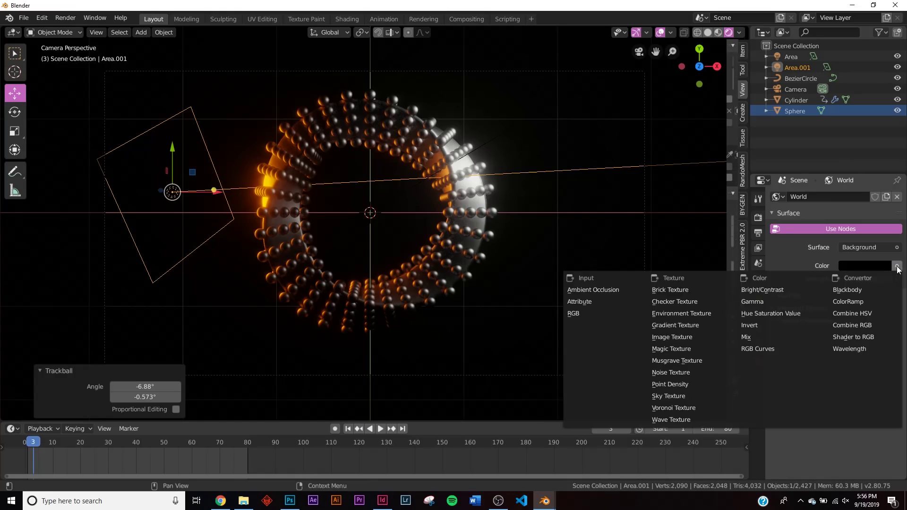
{"action": "left_click", "coordinate": [689, 313]}
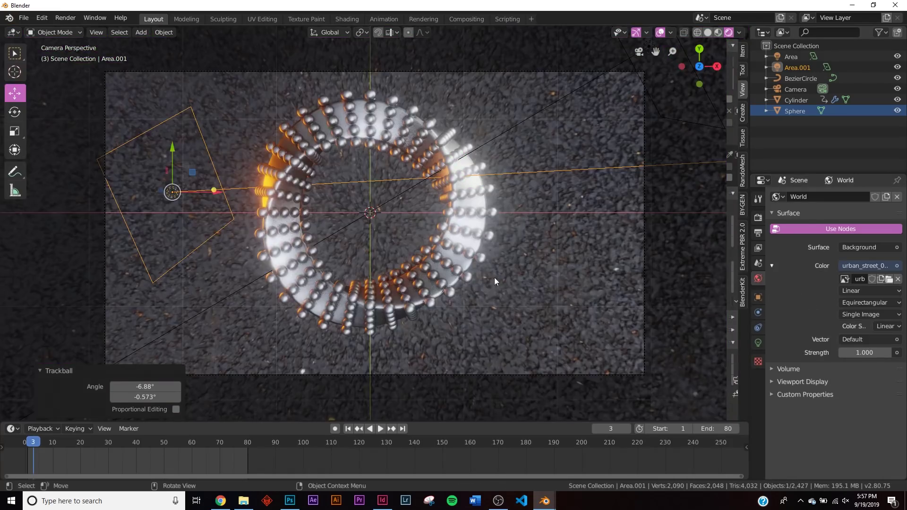
{"action": "middle_click_drag", "start_coordinate": [494, 276], "coordinate": [505, 205]}
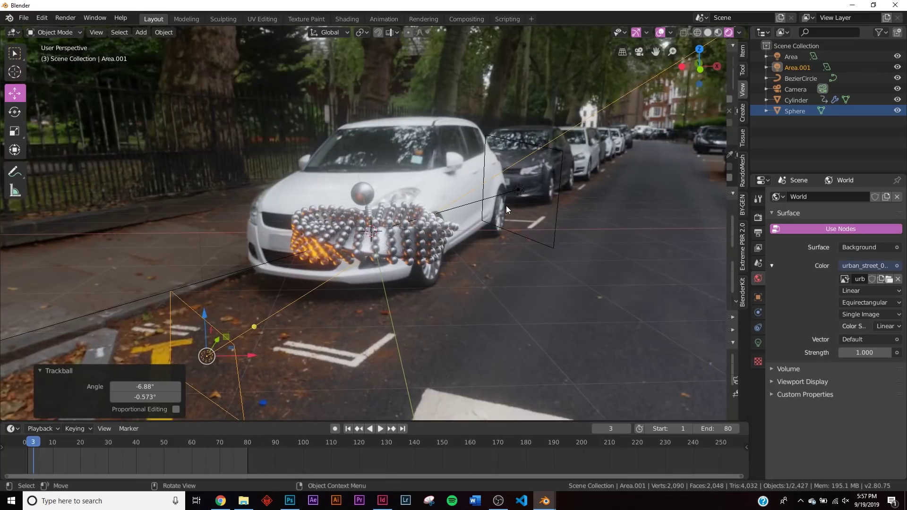
{"action": "key", "text": "KP_0"}
{"action": "middle_click_drag", "start_coordinate": [250, 287], "coordinate": [359, 251]}
{"action": "key", "text": "KP_0"}
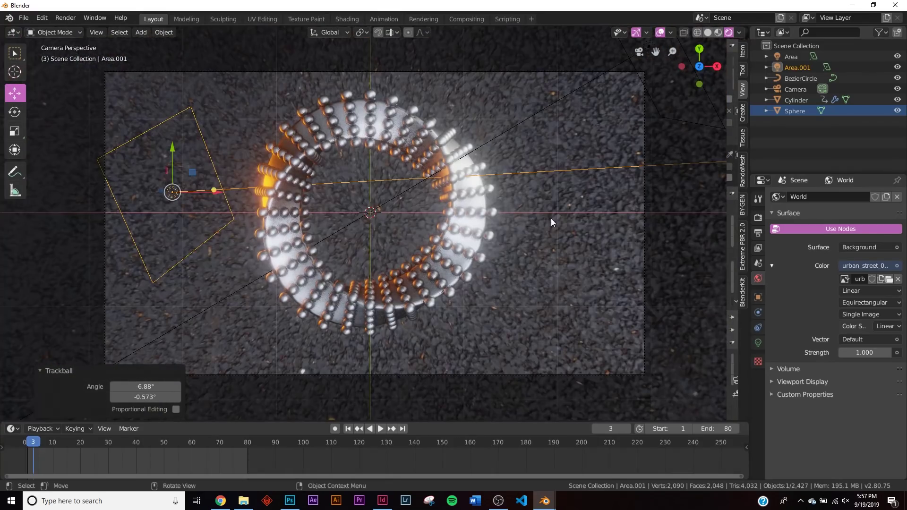
Add a plane and move it 0.368 m in X, 0.597 m in Y and -2.95 m in Z, below the ring
{"action": "key", "text": "shift+a"}
{"action": "mouse_move", "coordinate": [552, 87]}
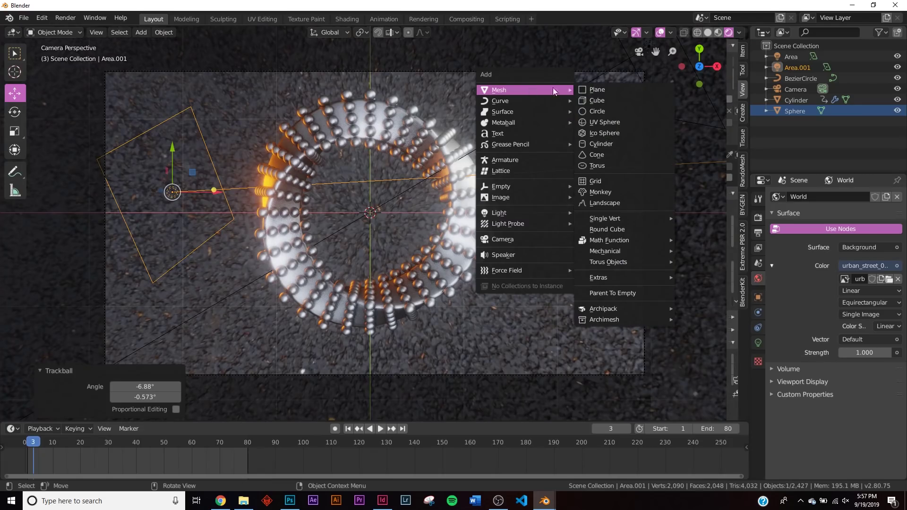
{"action": "left_click", "coordinate": [595, 90]}
{"action": "middle_click_drag", "start_coordinate": [595, 89], "coordinate": [406, 168]}
{"action": "key", "text": "g"}
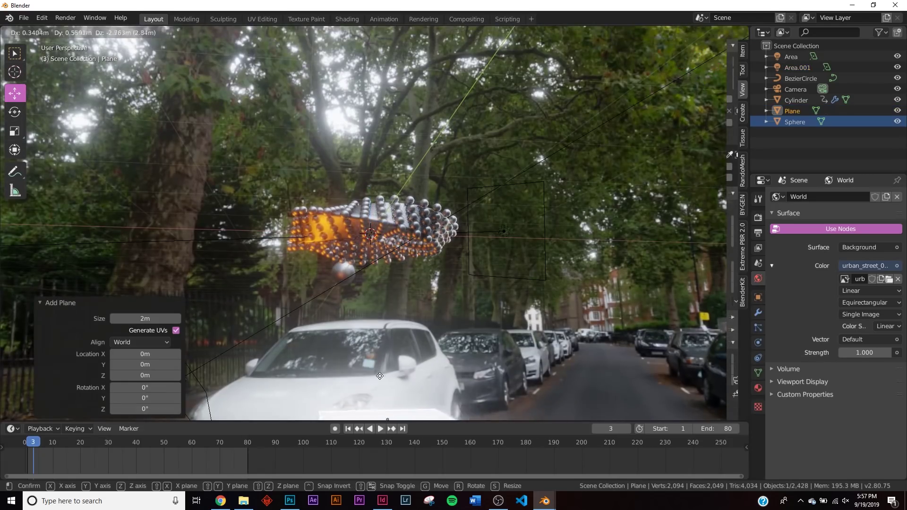
{"action": "left_click", "coordinate": [381, 388]}
Shift the plane -0.421 m in X and -0.559 m in Y, and scale it up more than fourfold to fill the camera frame
{"action": "key", "text": "KP_0"}
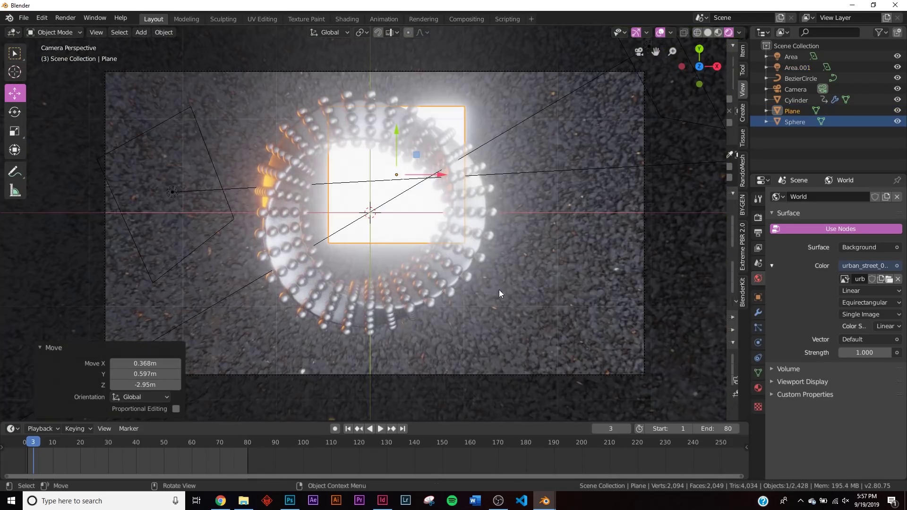
{"action": "key", "text": "s"}
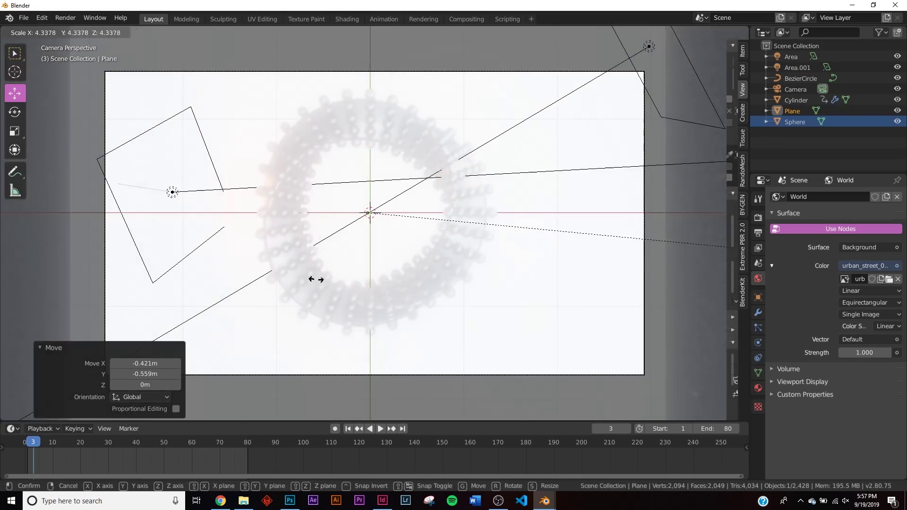
{"action": "left_click", "coordinate": [725, 321]}
Give the plane a new material with a black base color and a roughness of 10
{"action": "left_click", "coordinate": [758, 389]}
{"action": "left_click", "coordinate": [857, 242]}
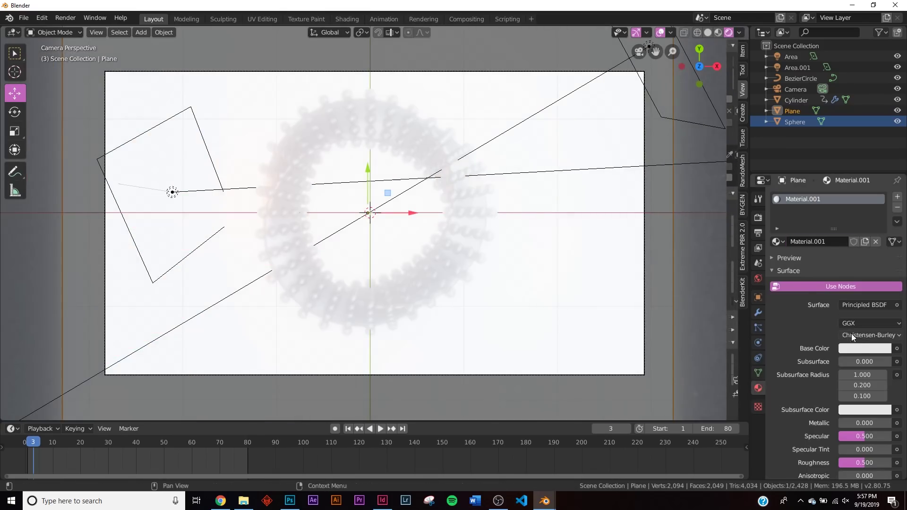
{"action": "left_click", "coordinate": [865, 348]}
{"action": "left_click_drag", "start_coordinate": [879, 248], "coordinate": [880, 277]}
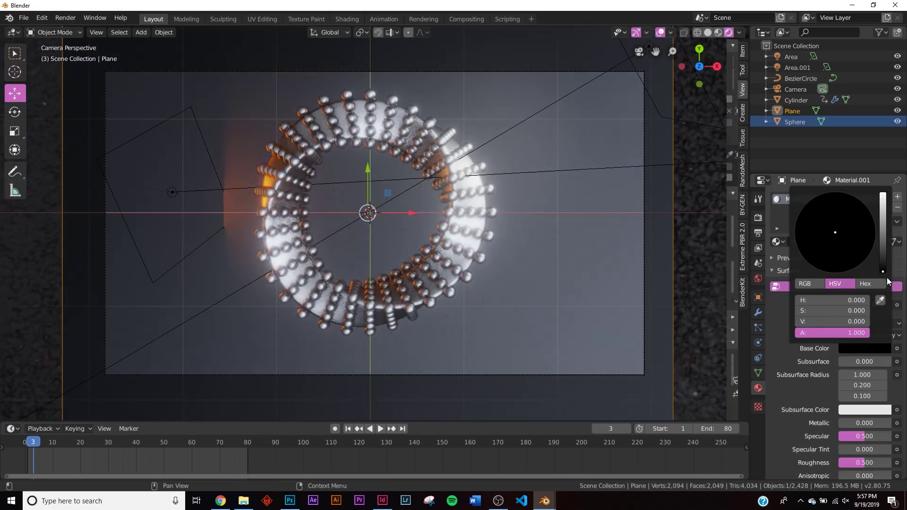
{"action": "type", "text": "1"}
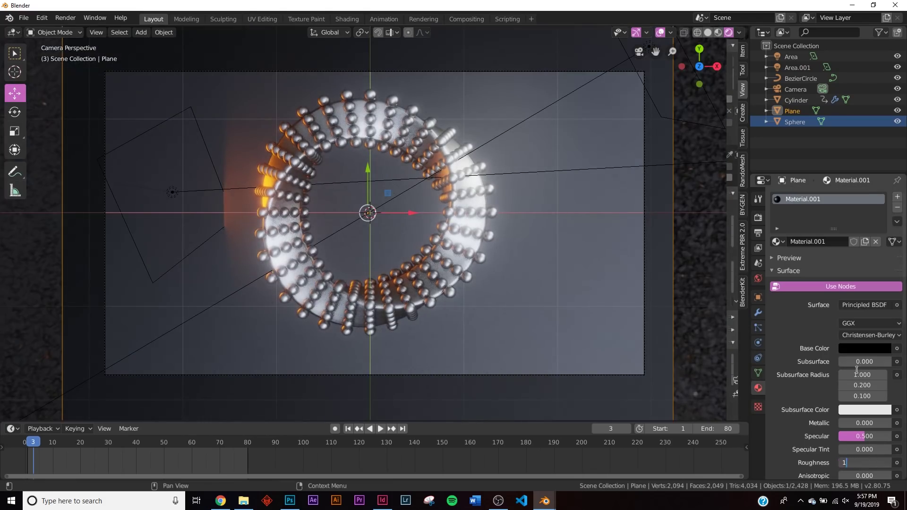
{"action": "type", "text": "0"}
{"action": "key", "text": "Return"}
Switch the viewport to solid shading and lower the plane by 2.35 m along Z
{"action": "mouse_move", "coordinate": [316, 224]}
{"action": "middle_mouse_down"}
{"action": "mouse_move", "coordinate": [234, 160]}
{"action": "mouse_move", "coordinate": [291, 269]}
{"action": "middle_mouse_up"}
{"action": "key", "text": "z"}
{"action": "left_click", "coordinate": [365, 278]}
{"action": "mouse_move", "coordinate": [365, 278]}
{"action": "middle_mouse_down"}
{"action": "mouse_move", "coordinate": [349, 319]}
{"action": "mouse_move", "coordinate": [329, 225]}
{"action": "middle_mouse_up"}
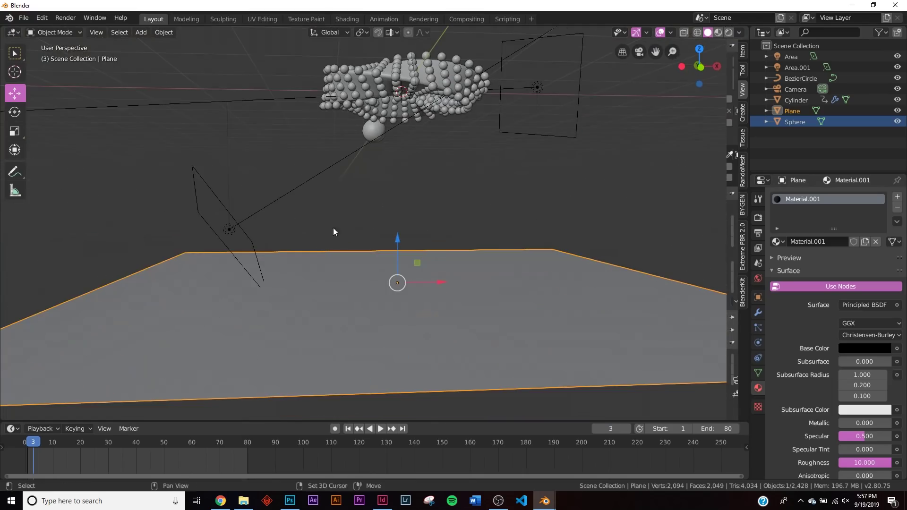
{"action": "key", "text": "g"}
{"action": "key", "text": "z"}
{"action": "left_click", "coordinate": [389, 383]}
{"action": "key", "text": "KP_0"}
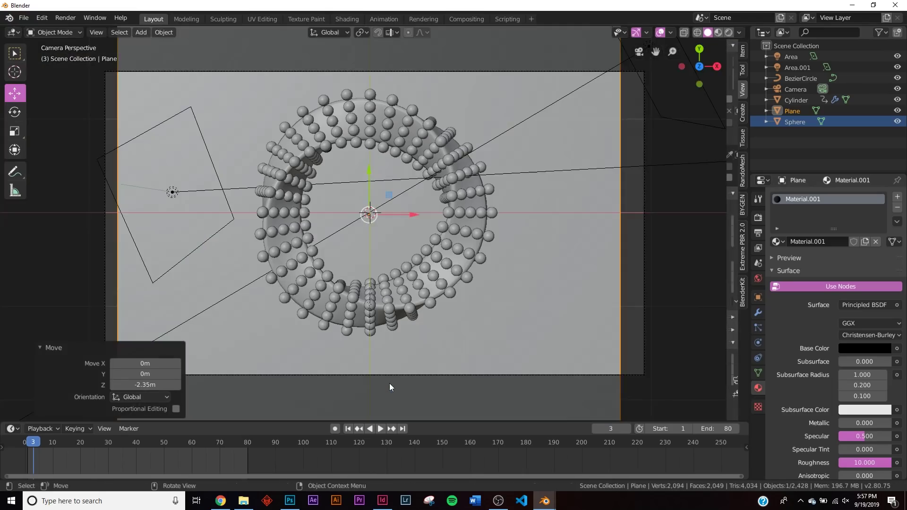
Enlarge the plane beyond the full camera frame and check it in rendered shading through the camera
{"action": "key", "text": "s"}
{"action": "left_click", "coordinate": [485, 360]}
{"action": "key", "text": "z"}
{"action": "left_click", "coordinate": [504, 317]}
{"action": "mouse_move", "coordinate": [481, 263]}
{"action": "middle_mouse_down"}
{"action": "mouse_move", "coordinate": [469, 182]}
{"action": "mouse_move", "coordinate": [481, 161]}
{"action": "middle_mouse_up"}
{"action": "key", "text": "KP_0"}
{"action": "key", "text": "z"}
{"action": "key", "text": "Escape"}
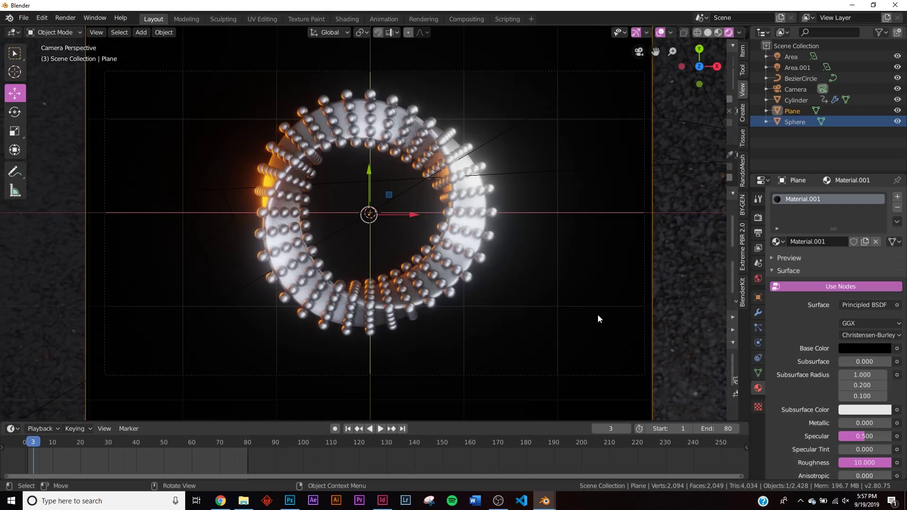
Lower the world environment texture's strength to 0.4
{"action": "left_click", "coordinate": [758, 279]}
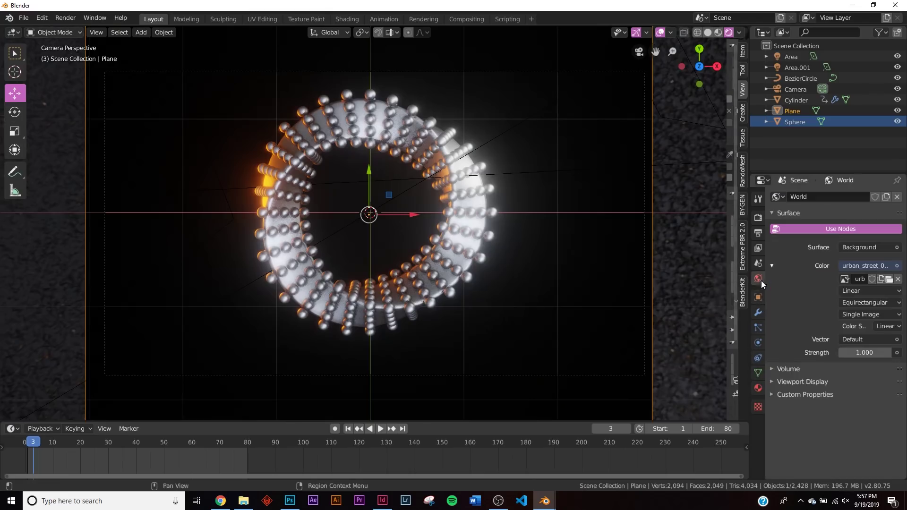
{"action": "left_click", "coordinate": [859, 352]}
{"action": "type", "text": "0."}
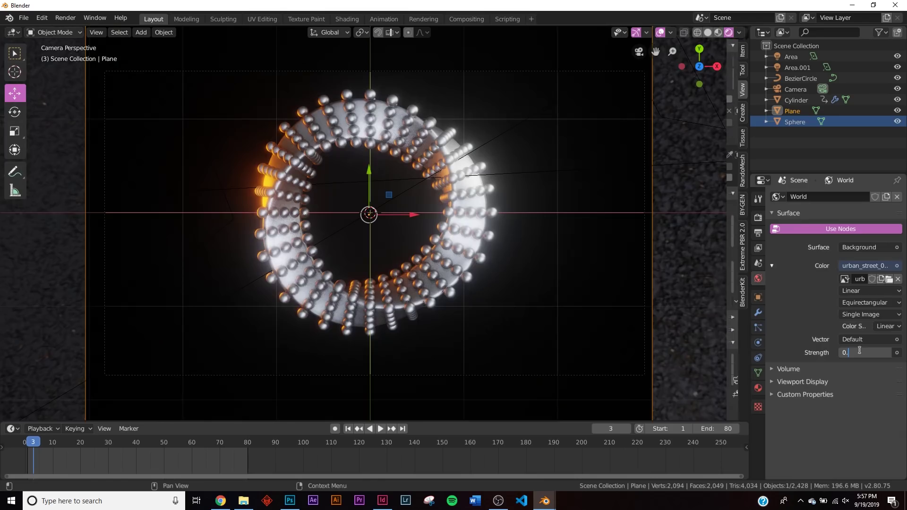
{"action": "type", "text": "4"}
{"action": "key", "text": "Return"}
Play the ring animation in the rendered camera view, stop it and return to frame 1
{"action": "left_click", "coordinate": [380, 429]}
{"action": "key", "text": "Escape"}
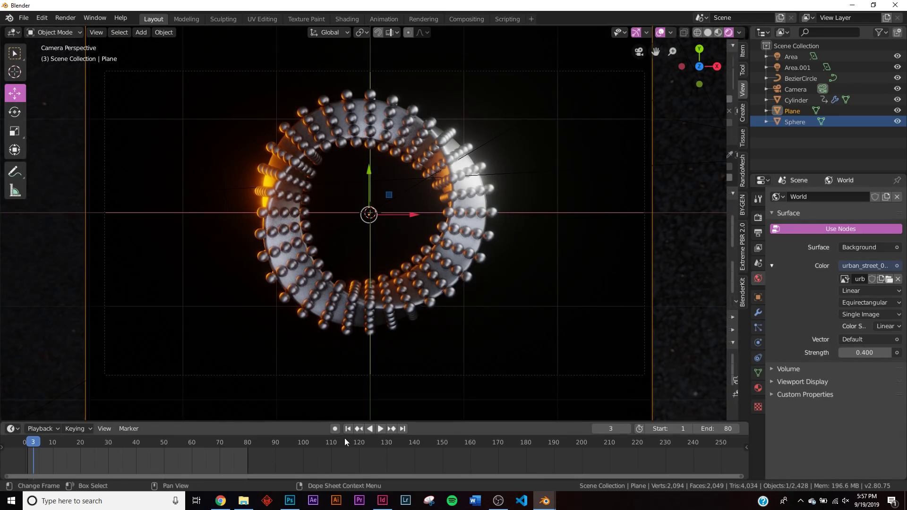
{"action": "left_click", "coordinate": [380, 429]}
{"action": "scroll", "coordinate": [479, 253], "scroll_direction": "up", "scroll_amount": 1}
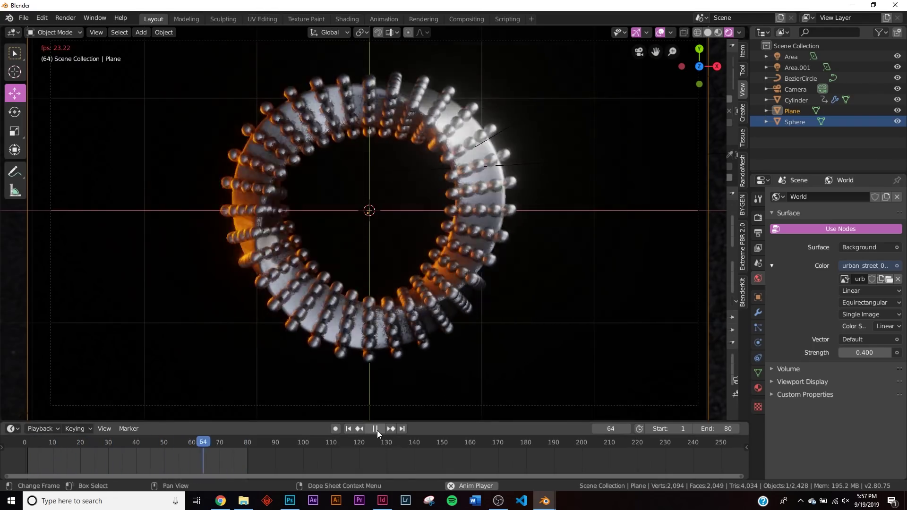
{"action": "left_click", "coordinate": [376, 430]}
{"action": "left_click", "coordinate": [353, 428]}
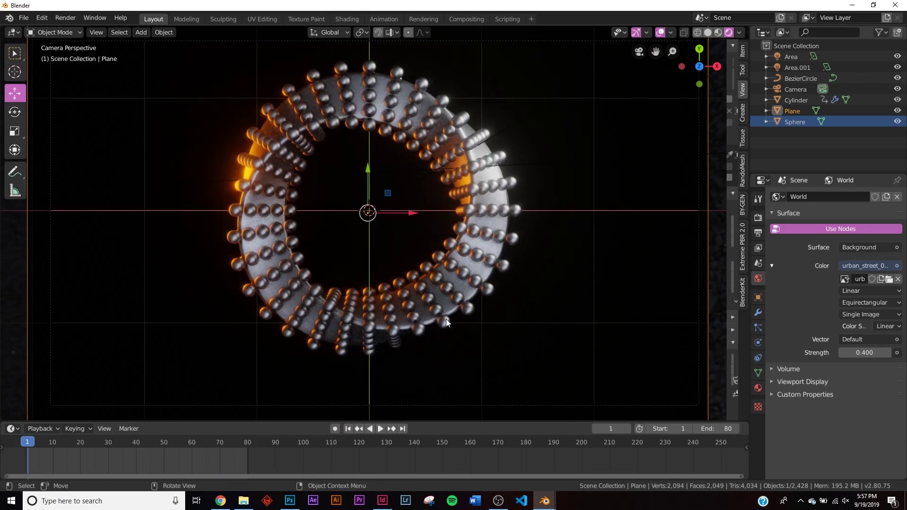
{"action": "middle_click_drag", "start_coordinate": [450, 316], "coordinate": [444, 228]}
{"action": "key", "text": "shift+a"}
{"action": "mouse_move", "coordinate": [429, 154]}
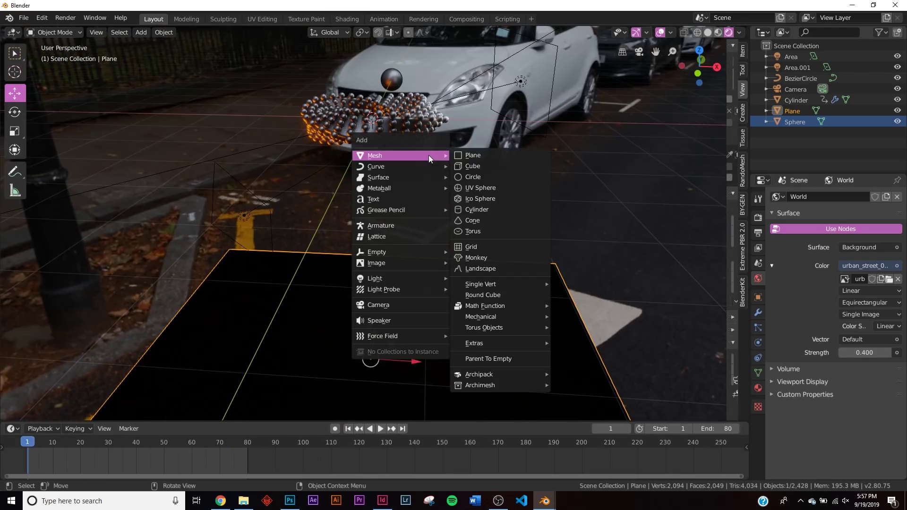
{"action": "left_click", "coordinate": [461, 149]}
{"action": "key", "text": "s"}
{"action": "key", "text": "Escape"}
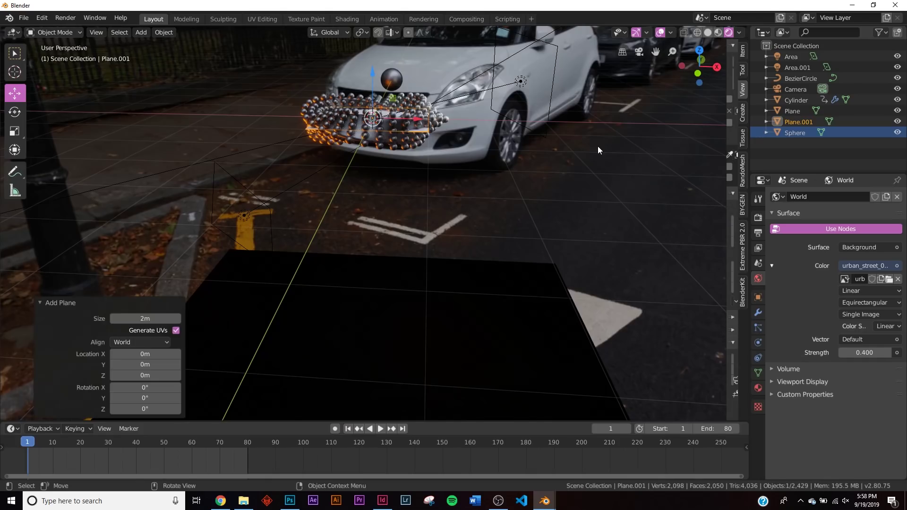
{"action": "key", "text": "Delete"}
Add a cube around the ring and scale it by 2.608 so it extends past the camera frame
{"action": "key", "text": "shift+a"}
{"action": "mouse_move", "coordinate": [597, 146]}
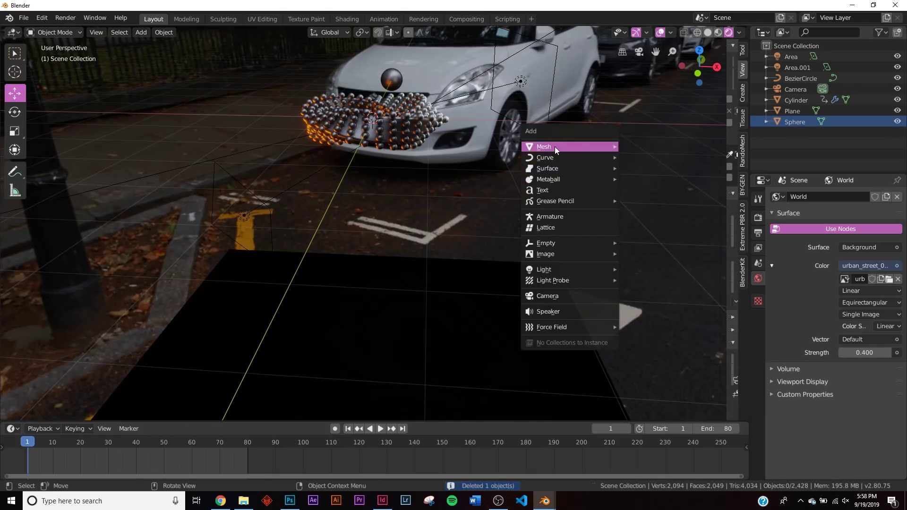
{"action": "left_click", "coordinate": [646, 160]}
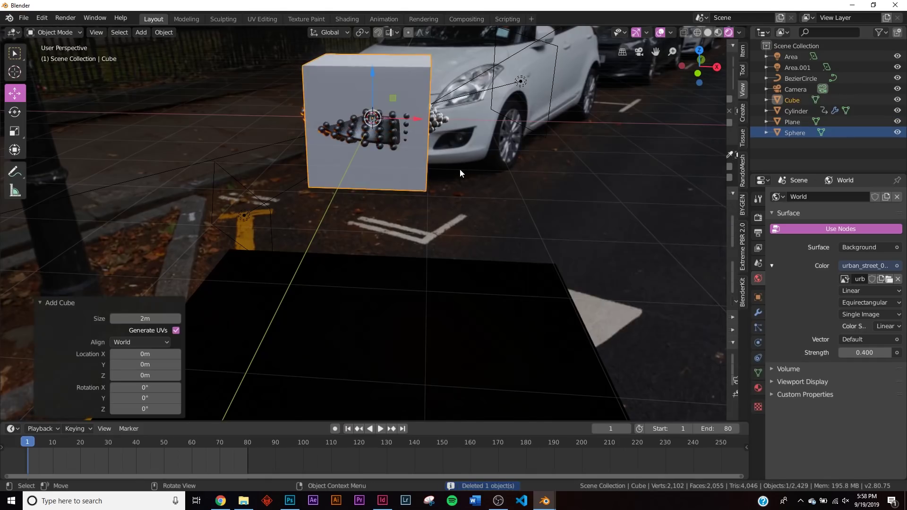
{"action": "key", "text": "KP_0"}
{"action": "key", "text": "s"}
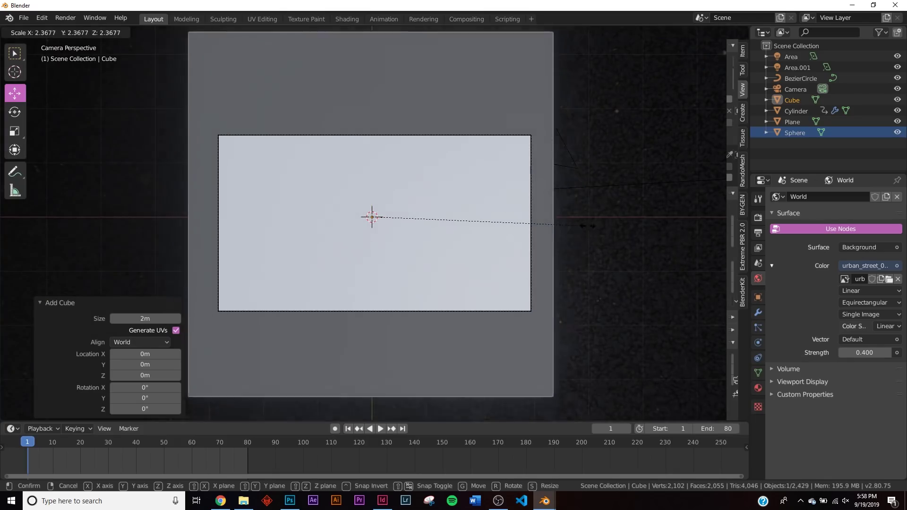
{"action": "left_click", "coordinate": [600, 223]}
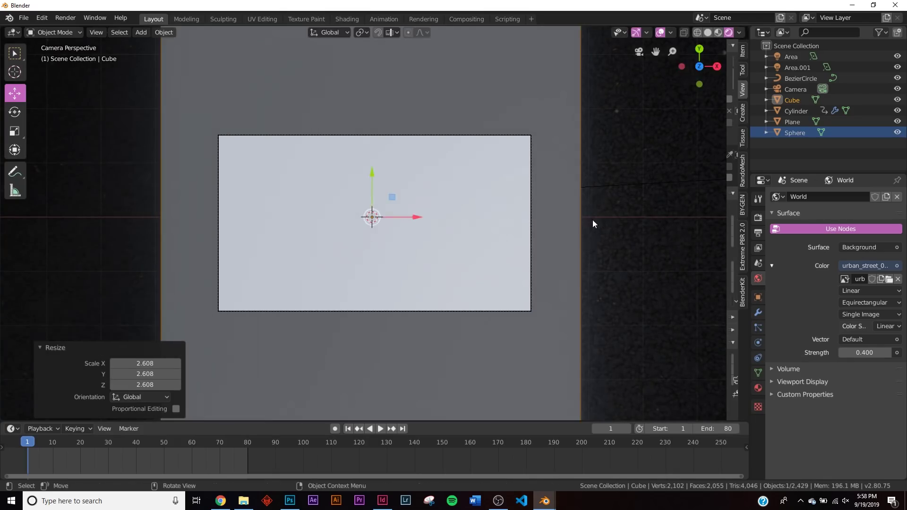
Enlarge the cube by a further factor of 1.231 and apply its scale
{"action": "middle_click_drag", "start_coordinate": [593, 221], "coordinate": [600, 143]}
{"action": "key", "text": "s"}
{"action": "left_click", "coordinate": [581, 206]}
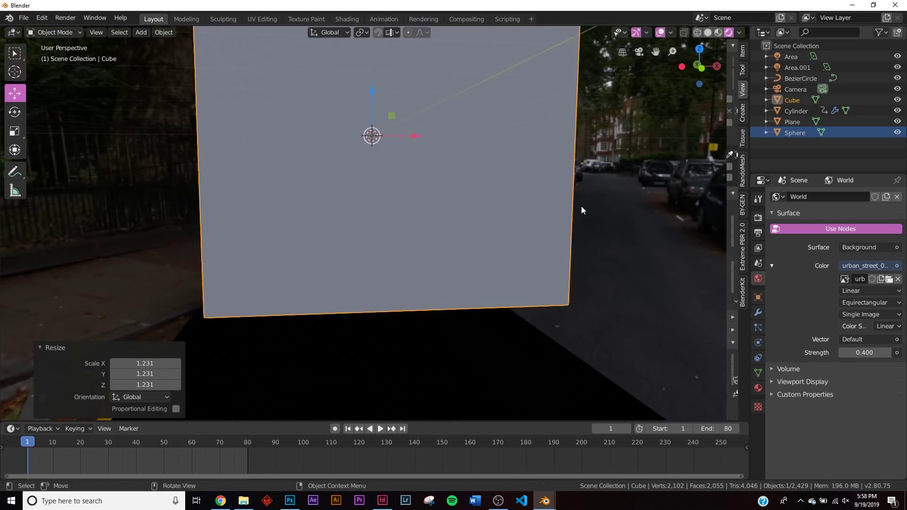
{"action": "key", "text": "KP_0"}
{"action": "key", "text": "ctrl+a"}
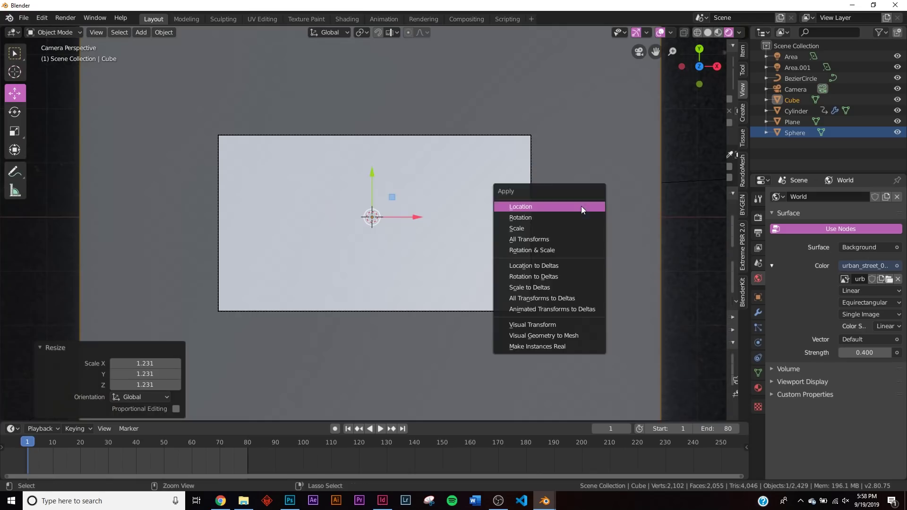
{"action": "left_click", "coordinate": [560, 228]}
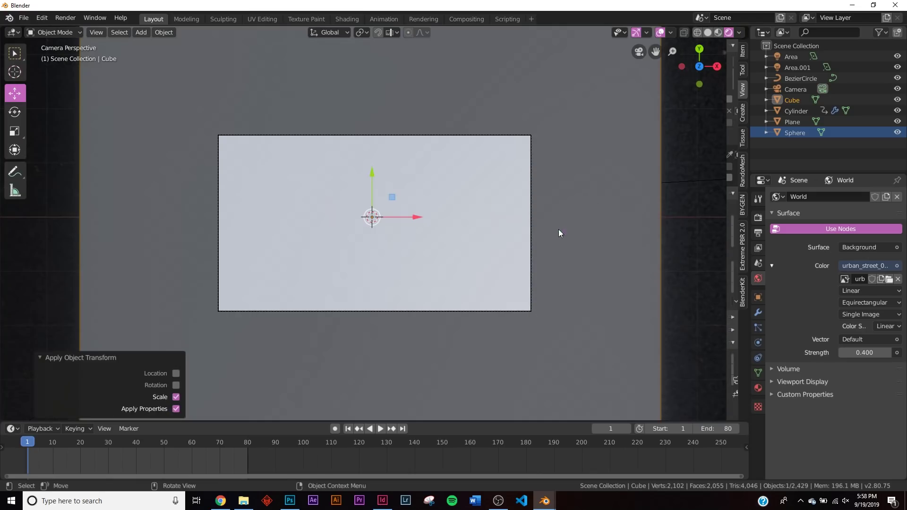
Open the Shading workspace, look through the camera and create a new material for the cube
{"action": "left_click", "coordinate": [349, 20]}
{"action": "scroll", "coordinate": [543, 206], "scroll_direction": "up", "scroll_amount": 3}
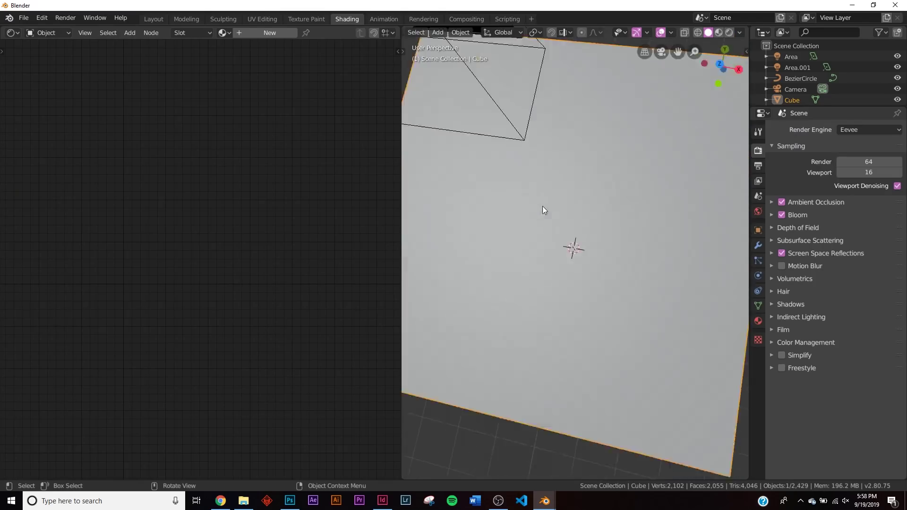
{"action": "key", "text": "KP_0"}
{"action": "key", "text": "Home"}
{"action": "left_click", "coordinate": [267, 33]}
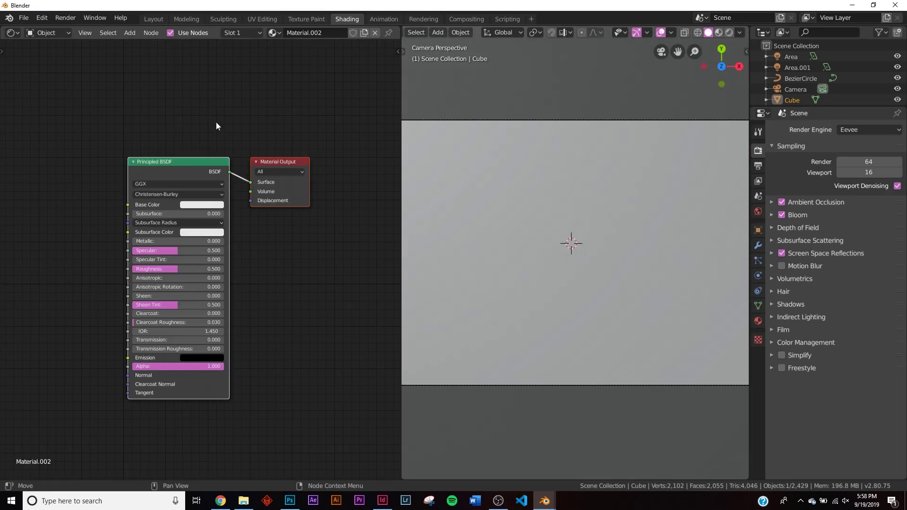
{"action": "key", "text": "Home"}
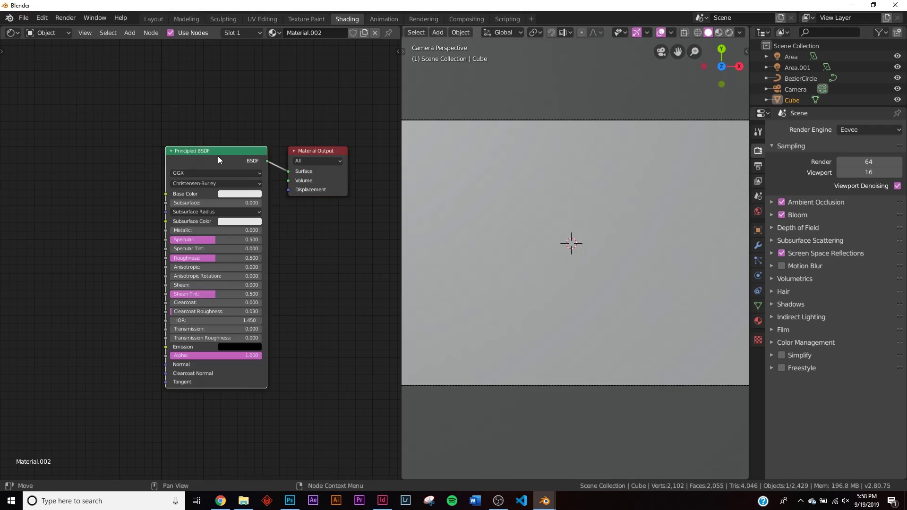
Replace the cube material's Principled BSDF node with a Principled Volume node
{"action": "key", "text": "x"}
{"action": "key", "text": "shift+a"}
{"action": "left_click", "coordinate": [217, 156]}
{"action": "type", "text": "pr"}
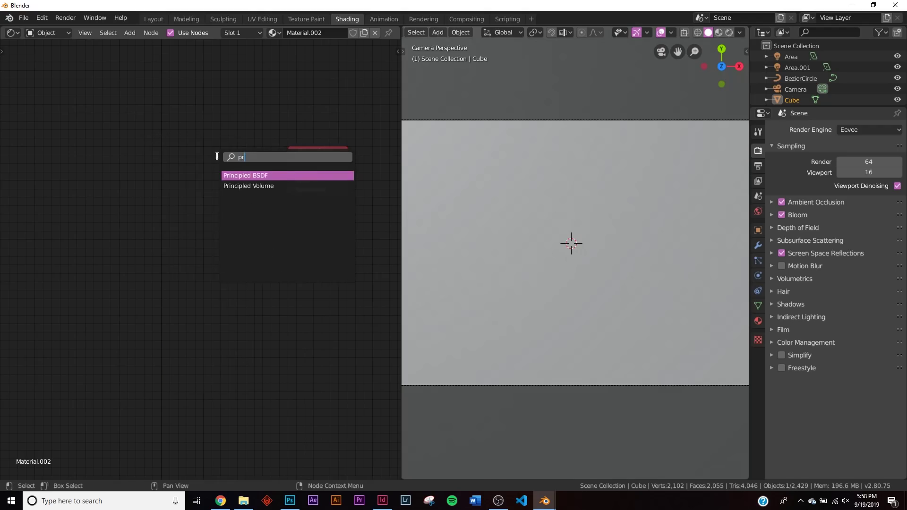
{"action": "left_click", "coordinate": [236, 186]}
{"action": "left_click", "coordinate": [271, 180]}
Connect the Principled Volume output to the Material Output's Volume input and preview the scene in rendered shading
{"action": "scroll", "coordinate": [271, 180], "scroll_direction": "up", "scroll_amount": 4}
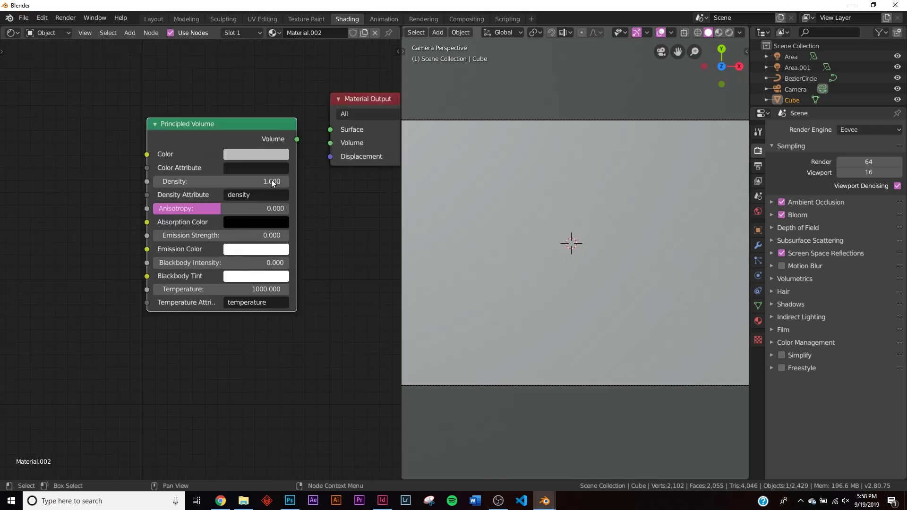
{"action": "middle_click_drag", "start_coordinate": [125, 277], "coordinate": [122, 278]}
{"action": "left_click_drag", "start_coordinate": [177, 192], "coordinate": [223, 198]}
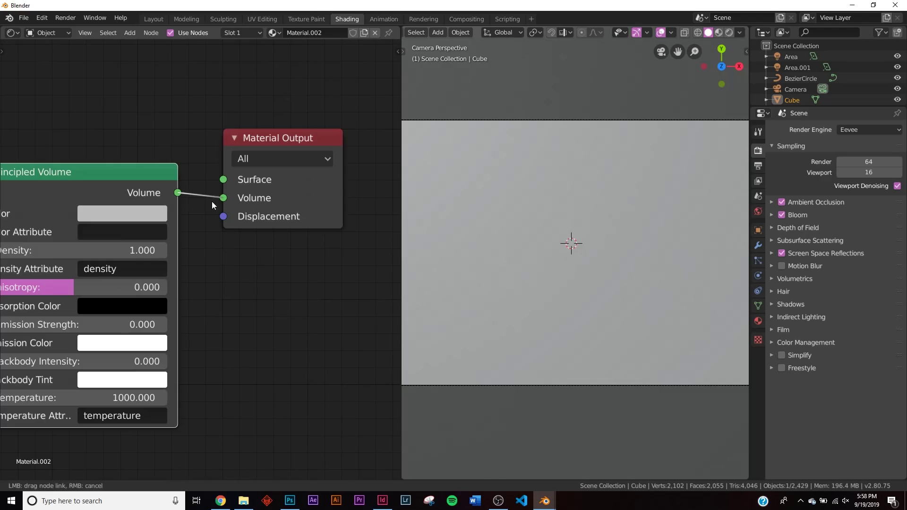
{"action": "scroll", "coordinate": [152, 273], "scroll_direction": "down", "scroll_amount": 2}
{"action": "key", "text": "z"}
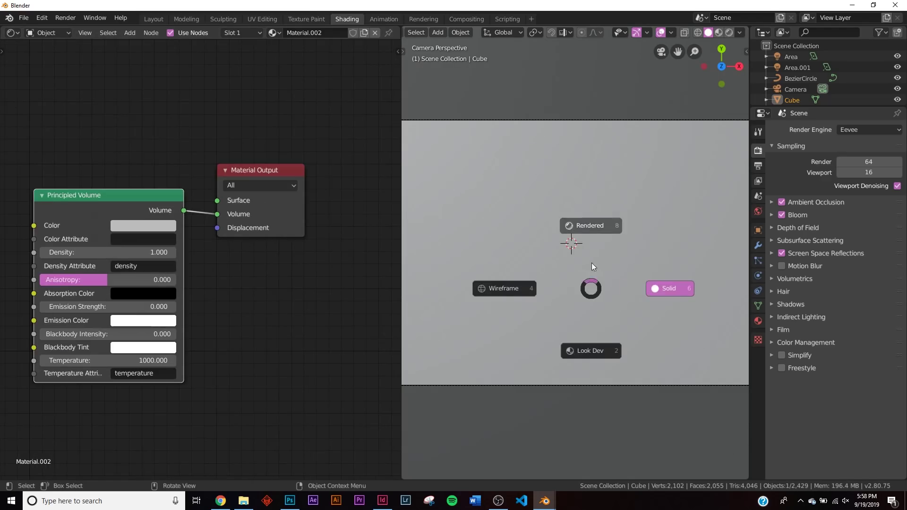
{"action": "left_click", "coordinate": [588, 228]}
{"action": "key", "text": "Home"}
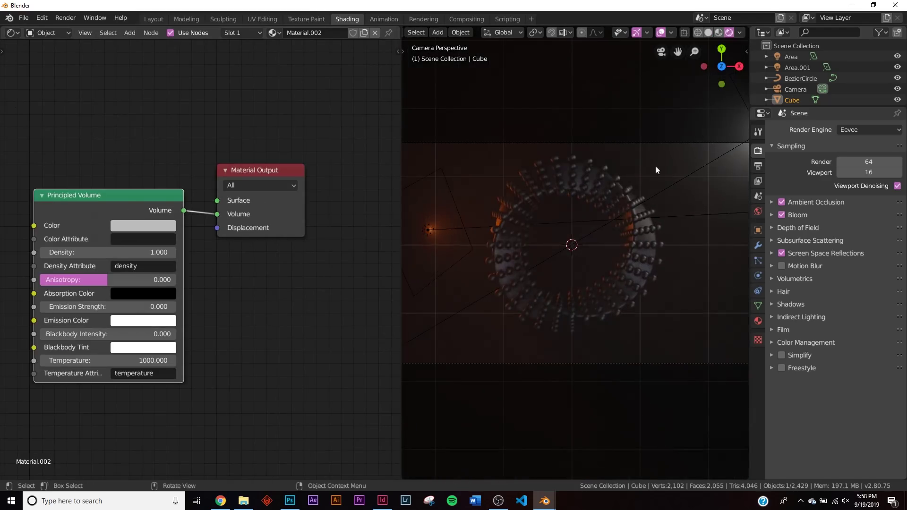
{"action": "scroll", "coordinate": [633, 232], "scroll_direction": "down", "scroll_amount": 2}
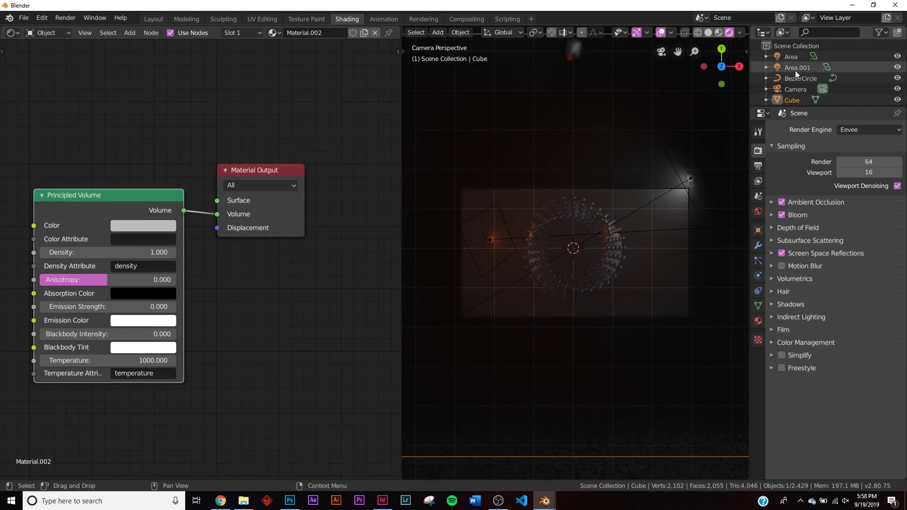
Move the orange area light Area.001 about 2 m outward in the negative X direction, beyond the camera frame
{"action": "left_click", "coordinate": [795, 68]}
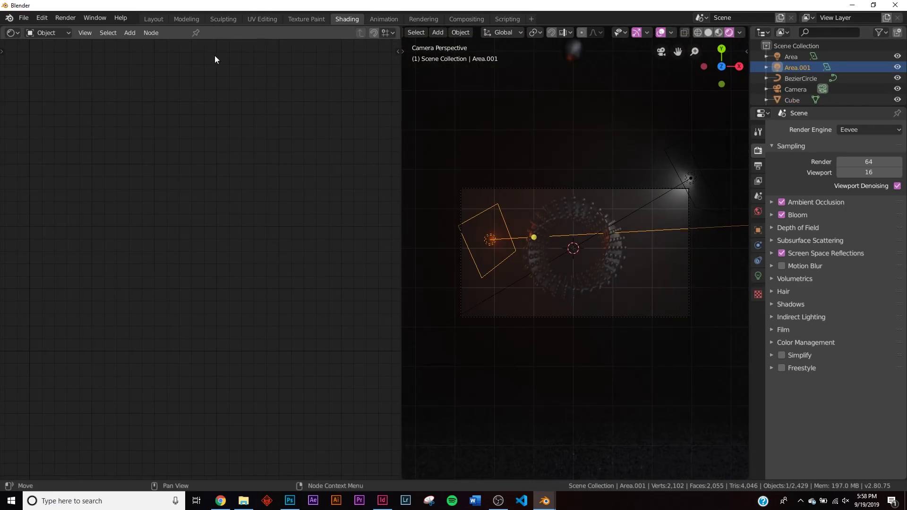
{"action": "left_click", "coordinate": [153, 19]}
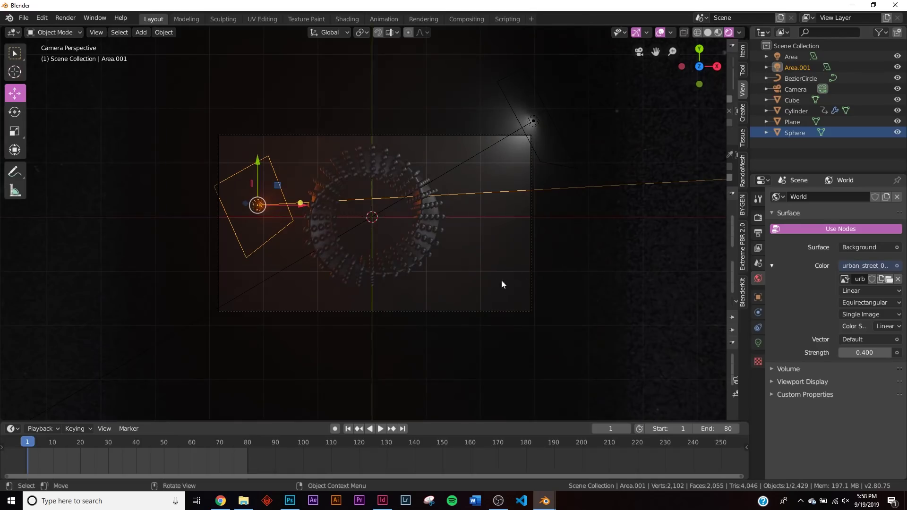
{"action": "key", "text": "g"}
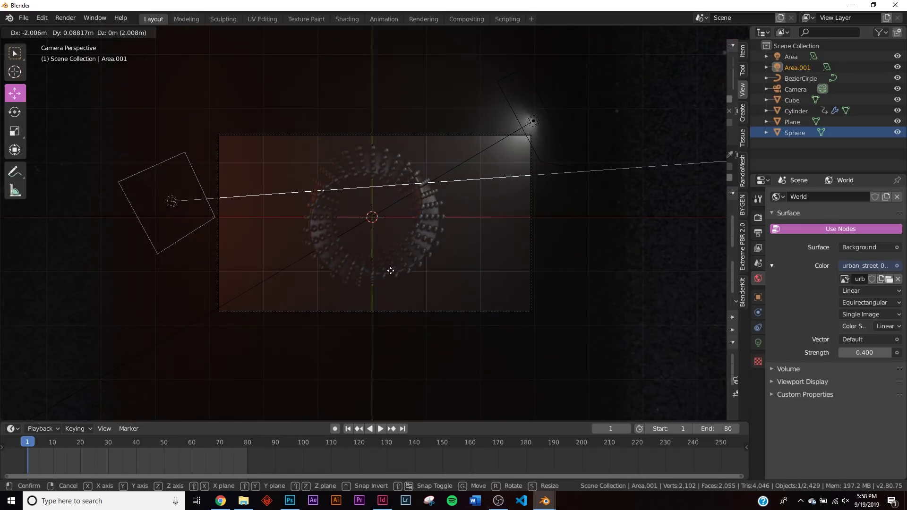
{"action": "left_click", "coordinate": [391, 271]}
Scale the orange area light up by about 1.489 and return to the camera view
{"action": "middle_click_drag", "start_coordinate": [344, 270], "coordinate": [122, 218]}
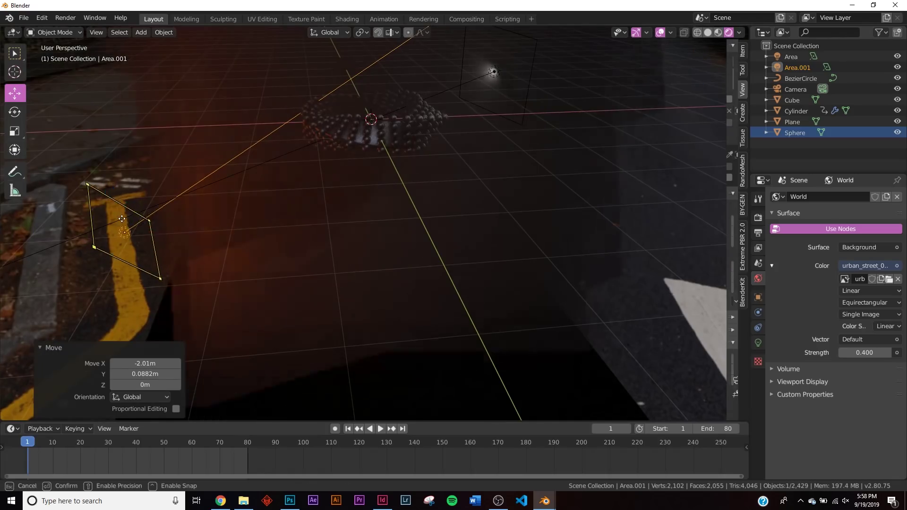
{"action": "key", "text": "s"}
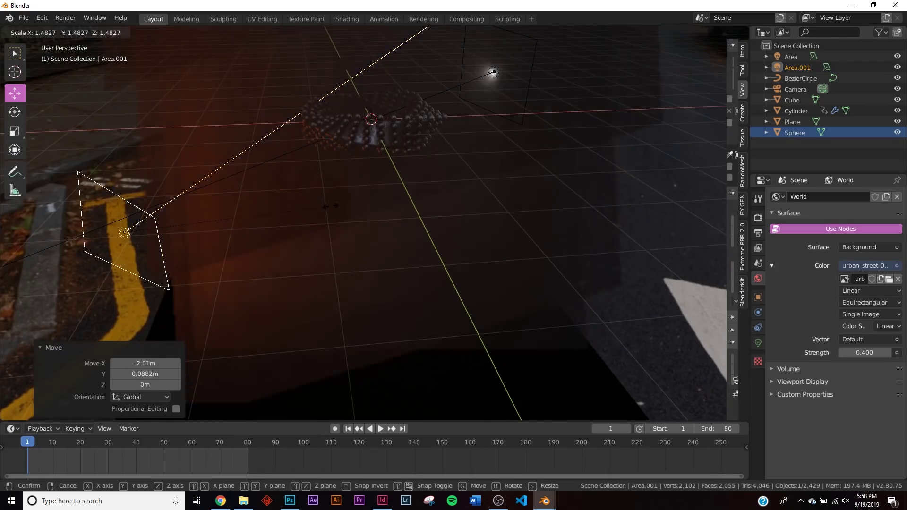
{"action": "left_click", "coordinate": [329, 206]}
{"action": "key", "text": "KP_0"}
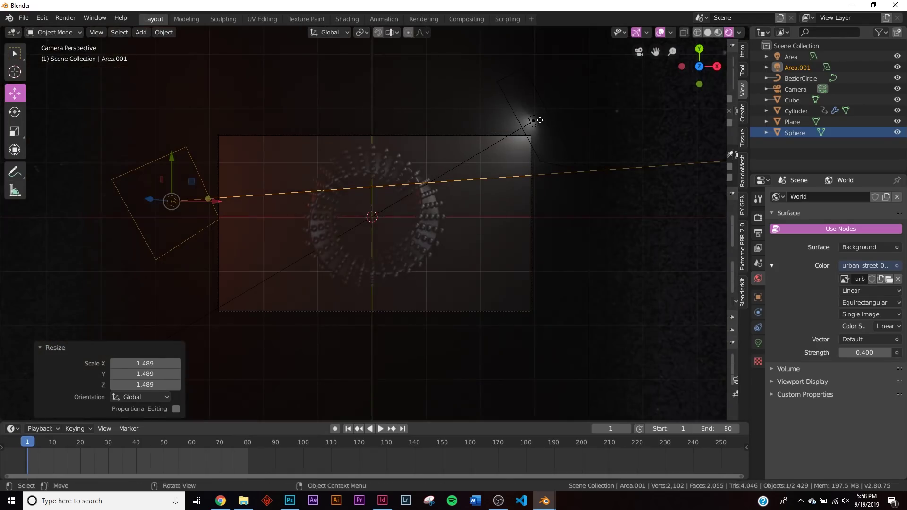
{"action": "scroll", "coordinate": [540, 120], "scroll_direction": "up", "scroll_amount": 2}
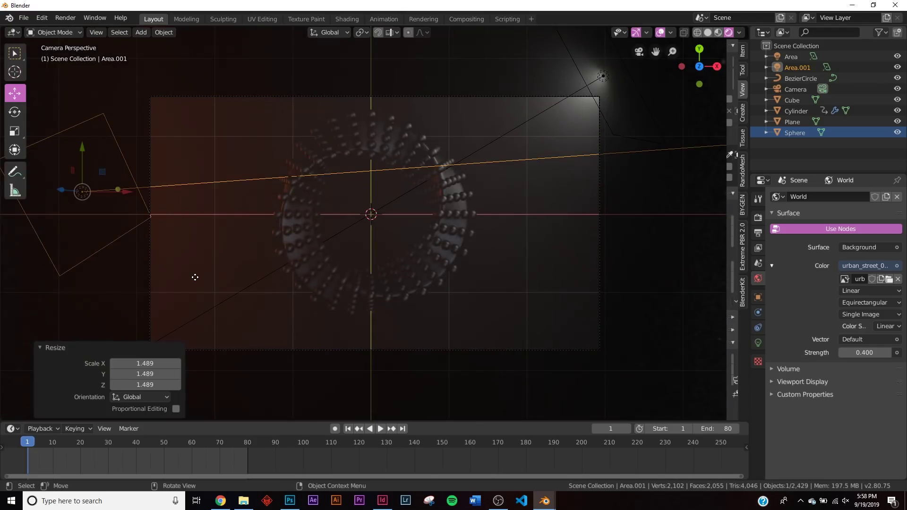
Return to the Shading workspace and select the fog cube to bring up its material nodes
{"action": "left_click", "coordinate": [349, 21]}
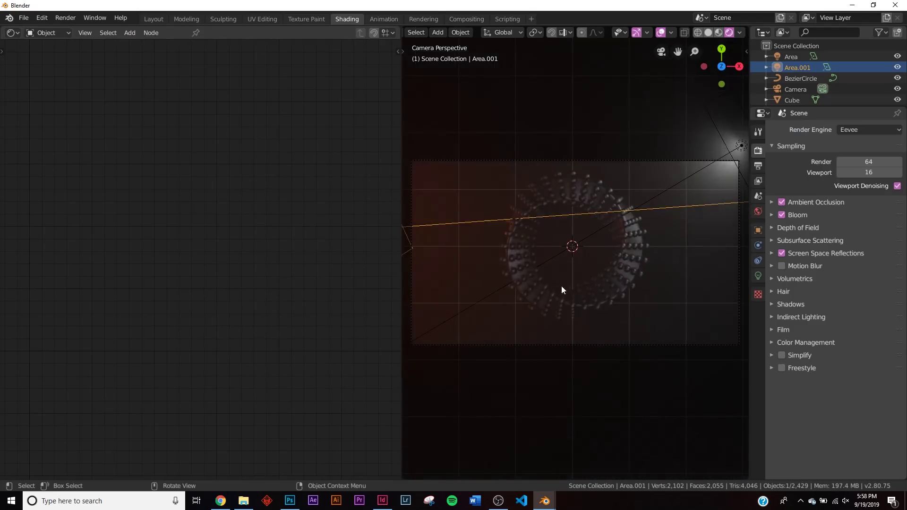
{"action": "key", "text": "KP_0"}
{"action": "key", "text": "KP_0"}
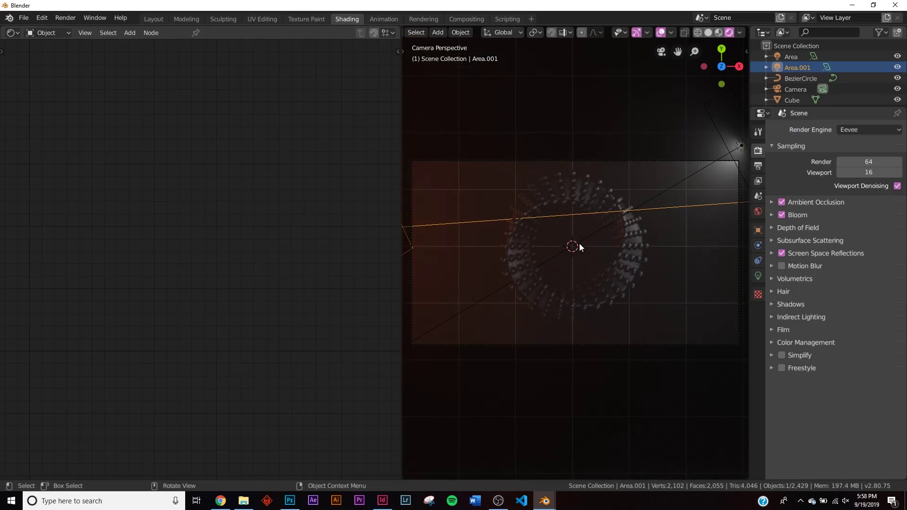
{"action": "left_click", "coordinate": [515, 125]}
{"action": "middle_click_drag", "start_coordinate": [70, 283], "coordinate": [208, 200]}
{"action": "scroll", "coordinate": [195, 226], "scroll_direction": "up", "scroll_amount": 2}
Add a Noise Texture node and connect its Color output to the Principled Volume's Density input
{"action": "key", "text": "shift+a"}
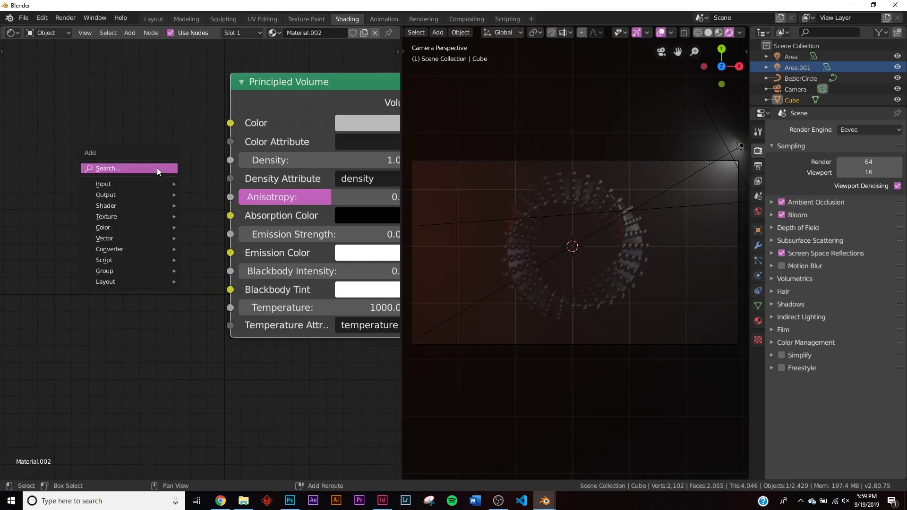
{"action": "left_click", "coordinate": [157, 168]}
{"action": "type", "text": "oi"}
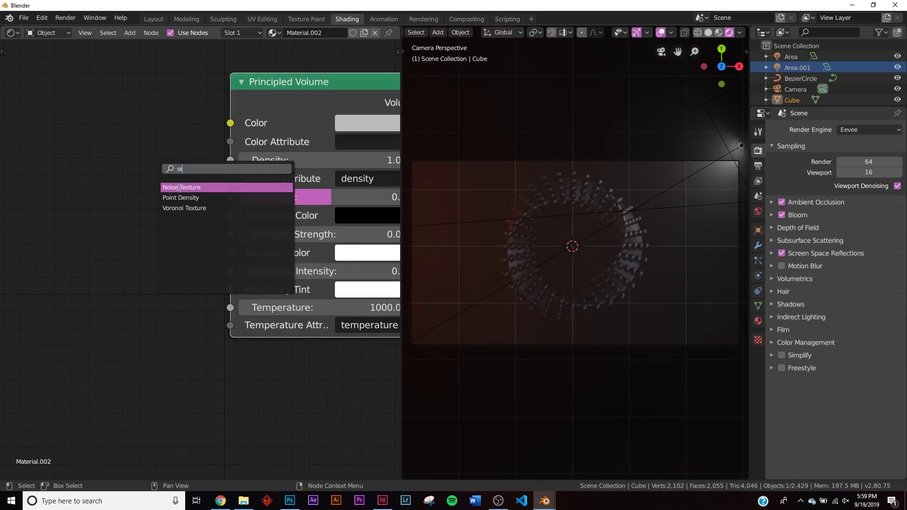
{"action": "key", "text": "Return"}
{"action": "left_click", "coordinate": [140, 197]}
{"action": "left_click_drag", "start_coordinate": [96, 199], "coordinate": [230, 160]}
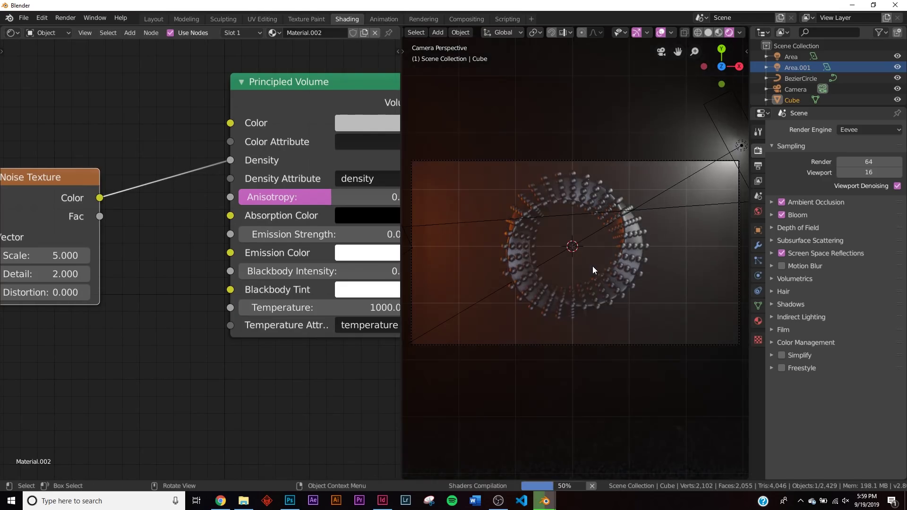
Make room beside the Noise Texture node and insert a ColorRamp node between it and the Principled Volume
{"action": "middle_click_drag", "start_coordinate": [628, 303], "coordinate": [630, 255]}
{"action": "key", "text": "KP_0"}
{"action": "middle_click_drag", "start_coordinate": [71, 187], "coordinate": [261, 174]}
{"action": "left_click_drag", "start_coordinate": [261, 175], "coordinate": [80, 160]}
{"action": "scroll", "coordinate": [283, 143], "scroll_direction": "down", "scroll_amount": 2}
{"action": "key", "text": "shift+a"}
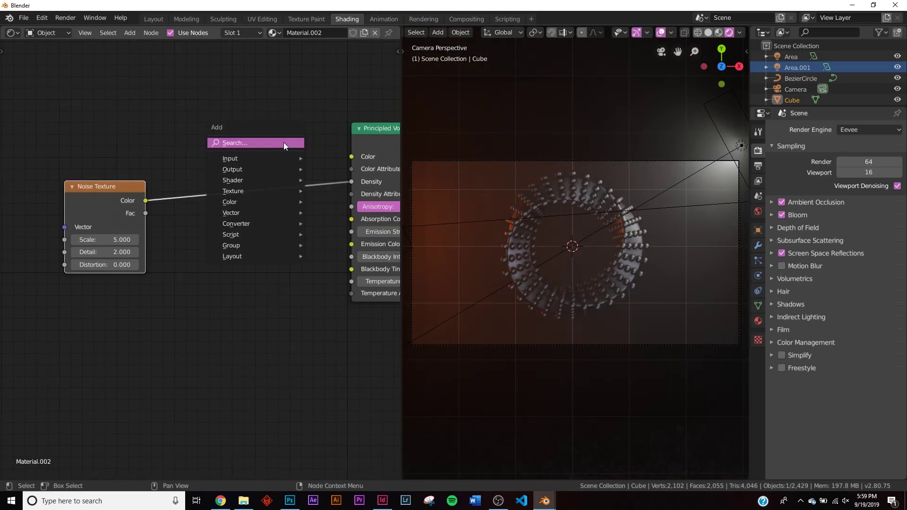
{"action": "left_click", "coordinate": [283, 142]}
{"action": "type", "text": "col"}
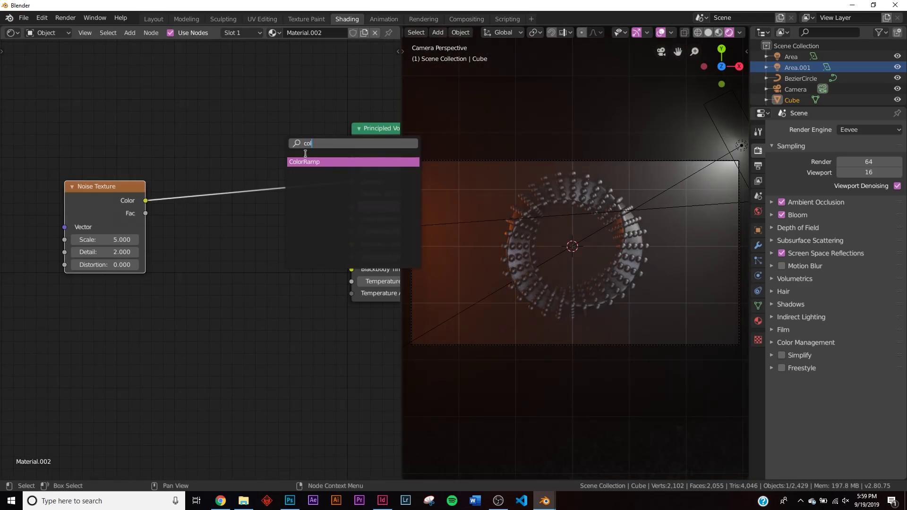
{"action": "key", "text": "Return"}
{"action": "left_click", "coordinate": [169, 164]}
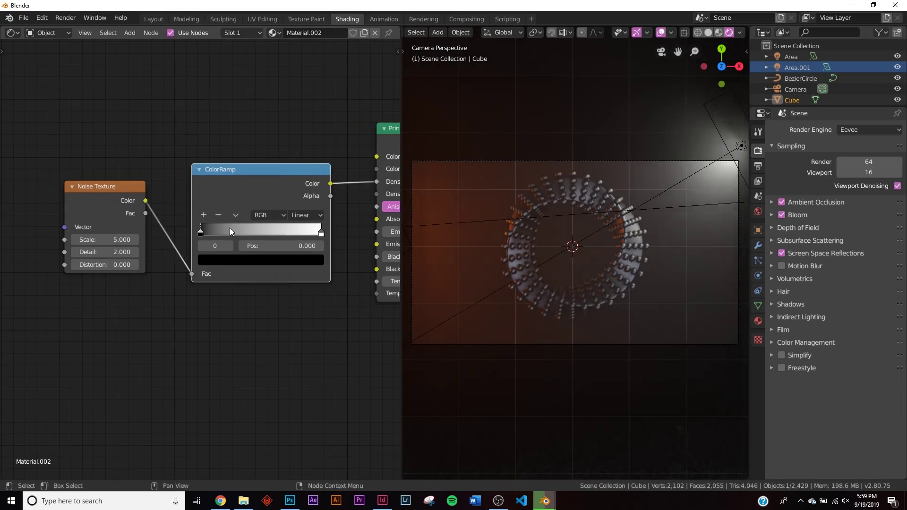
Add Texture Coordinate and Mapping nodes to the Noise Texture and feed the Mapping from the Object output
{"action": "middle_click_drag", "start_coordinate": [230, 230], "coordinate": [247, 221]}
{"action": "left_click", "coordinate": [197, 174]}
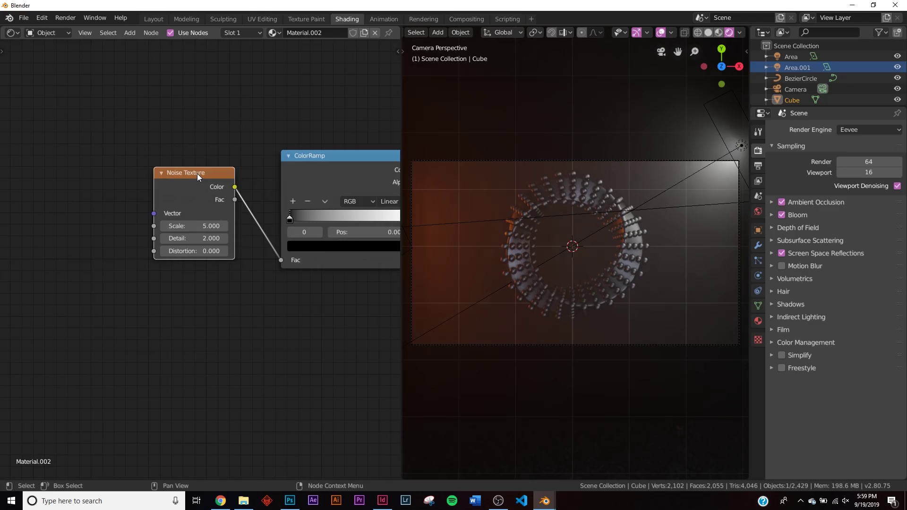
{"action": "key", "text": "ctrl+t"}
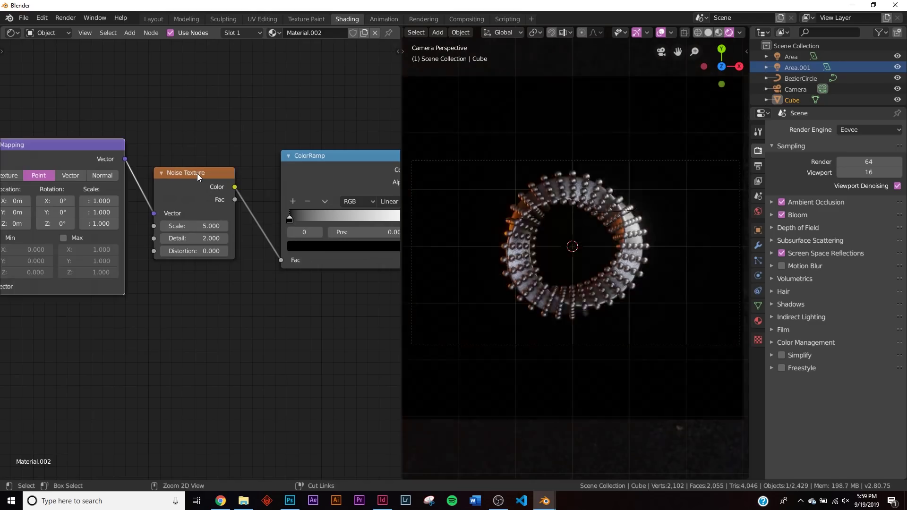
{"action": "middle_click_drag", "start_coordinate": [4, 199], "coordinate": [79, 192]}
{"action": "left_click_drag", "start_coordinate": [81, 200], "coordinate": [121, 280]}
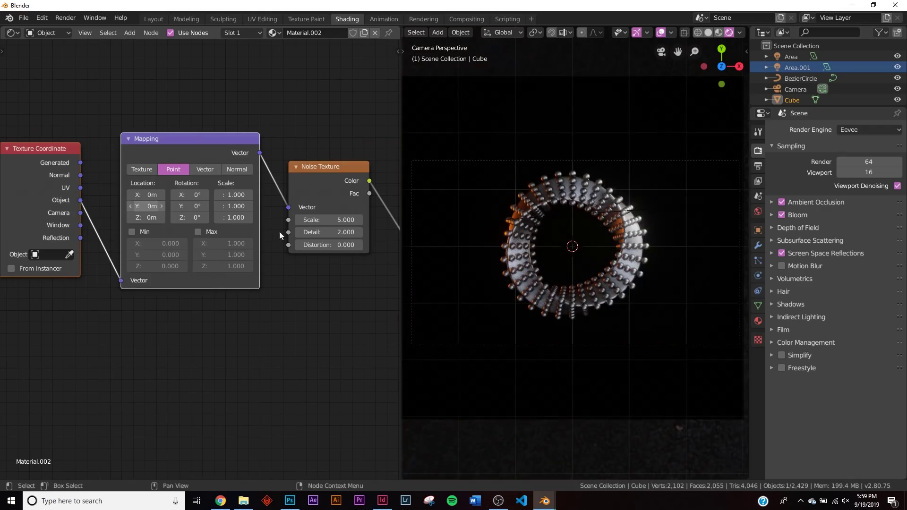
Move the color ramp's black stop to position 0.512
{"action": "scroll", "coordinate": [283, 234], "scroll_direction": "up", "scroll_amount": 2}
{"action": "middle_click_drag", "start_coordinate": [284, 234], "coordinate": [165, 251]}
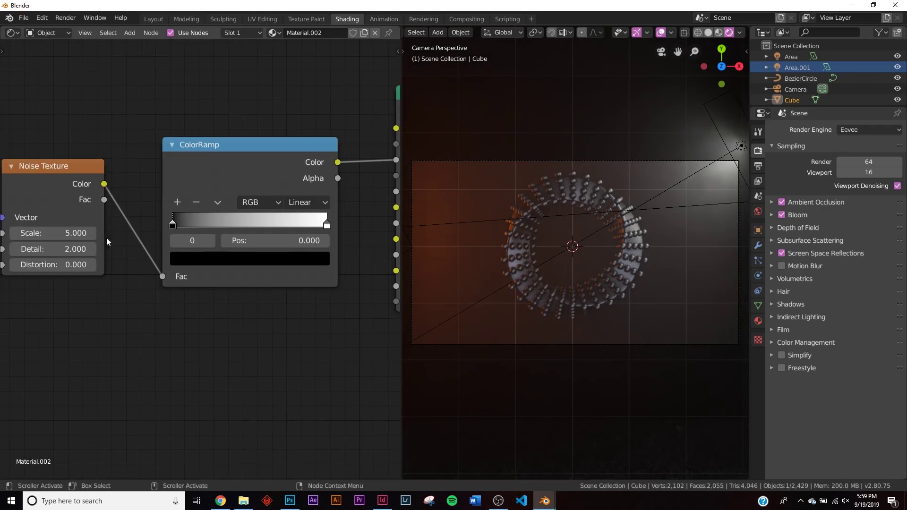
{"action": "left_click_drag", "start_coordinate": [172, 224], "coordinate": [251, 226]}
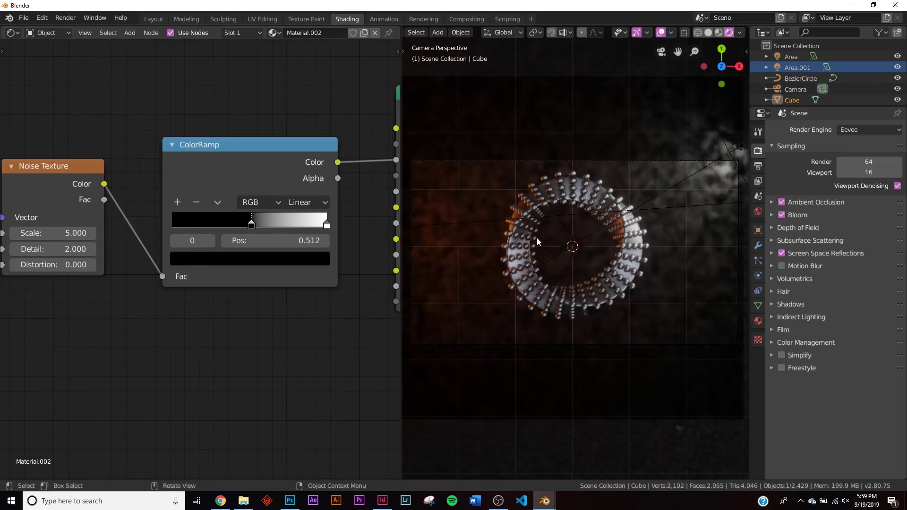
Set the Noise Texture's detail to 16 and its scale to 0.5
{"action": "scroll", "coordinate": [536, 237], "scroll_direction": "up", "scroll_amount": 1}
{"action": "middle_click_drag", "start_coordinate": [56, 238], "coordinate": [164, 237]}
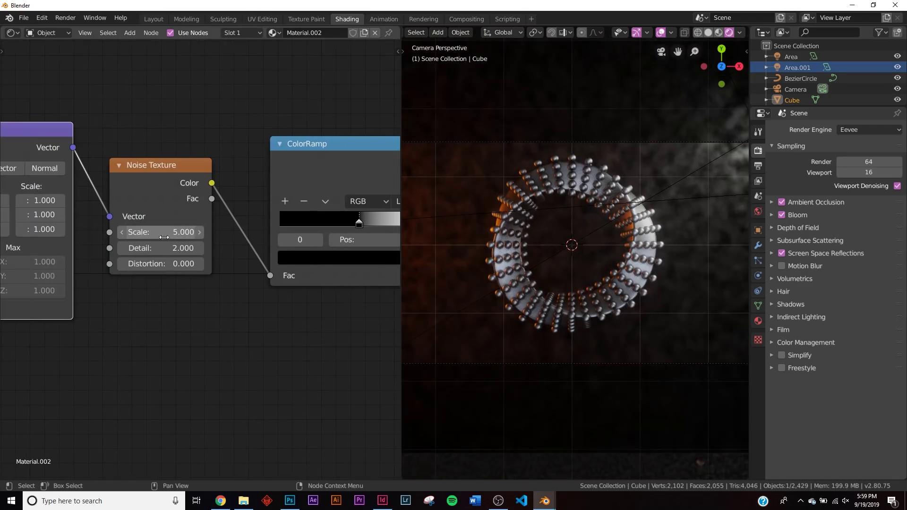
{"action": "left_click_drag", "start_coordinate": [164, 248], "coordinate": [144, 231]}
Lighten the color ramp's black stop to a dark gray
{"action": "middle_click_drag", "start_coordinate": [398, 238], "coordinate": [265, 246]}
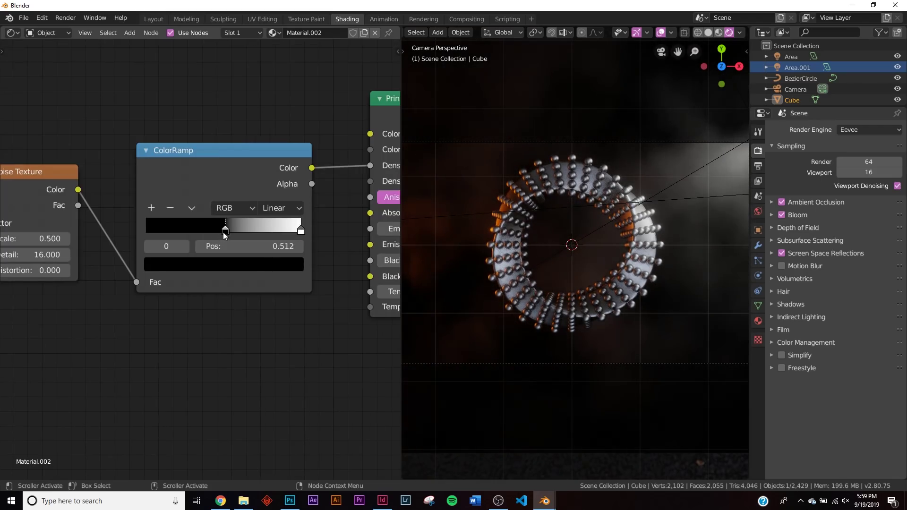
{"action": "scroll", "coordinate": [635, 224], "scroll_direction": "down", "scroll_amount": 2}
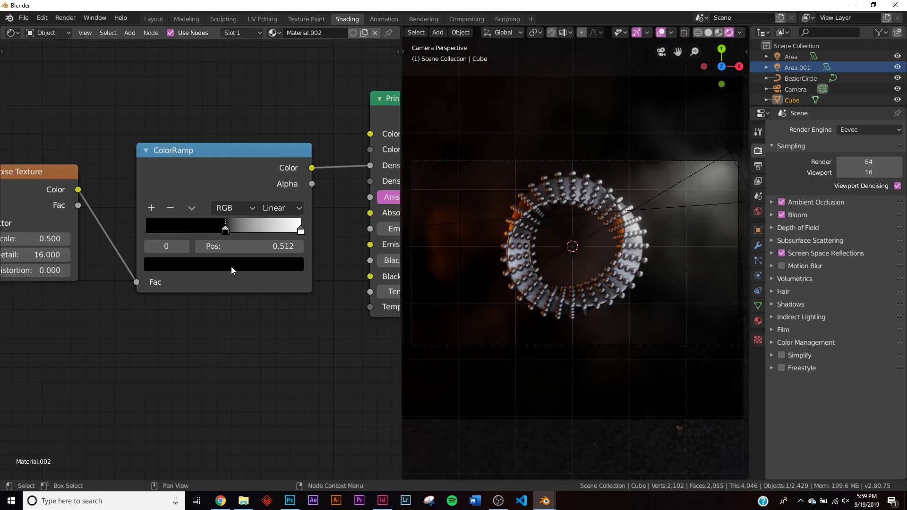
{"action": "left_click", "coordinate": [231, 267]}
{"action": "left_click_drag", "start_coordinate": [269, 156], "coordinate": [268, 135]}
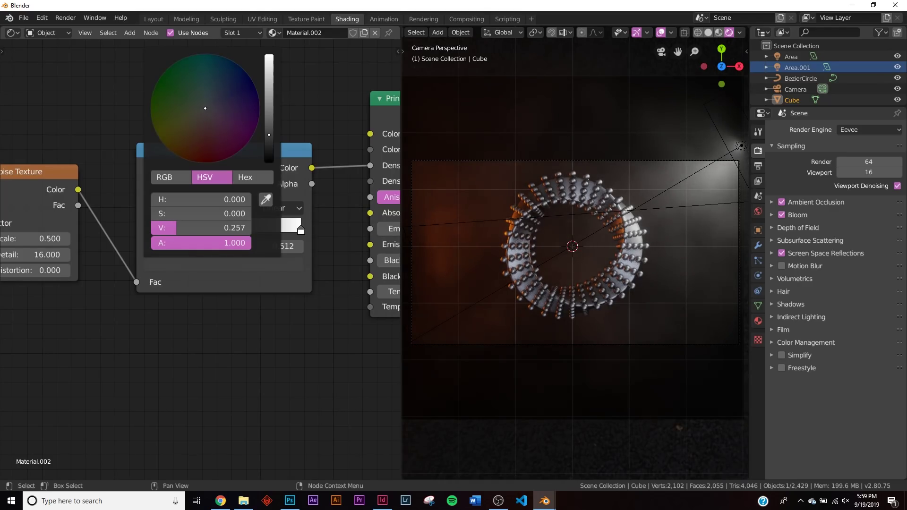
{"action": "left_click", "coordinate": [252, 265]}
{"action": "mouse_move", "coordinate": [265, 150]}
{"action": "left_mouse_down"}
{"action": "mouse_move", "coordinate": [268, 53]}
{"action": "mouse_move", "coordinate": [269, 160]}
{"action": "left_mouse_up"}
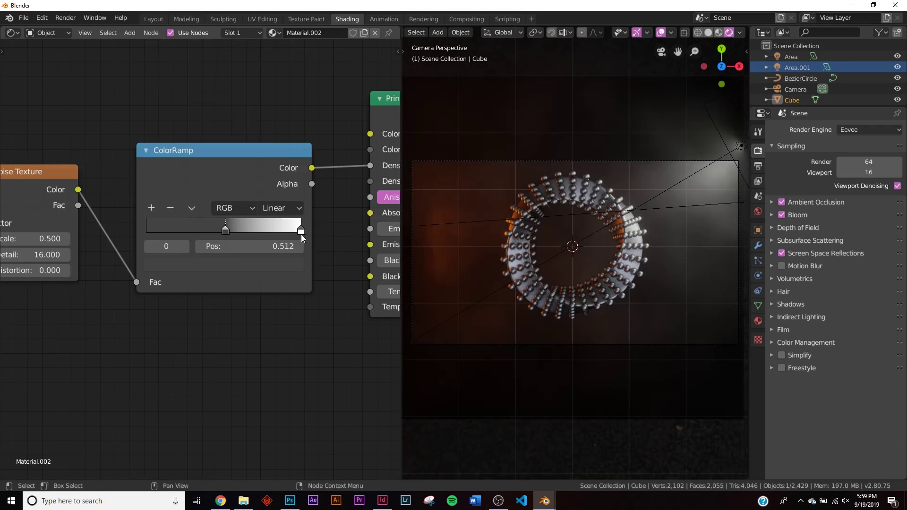
Try darker values for the color ramp's white stop and return it to a value of 1.000
{"action": "left_click", "coordinate": [300, 231]}
{"action": "left_click", "coordinate": [292, 266]}
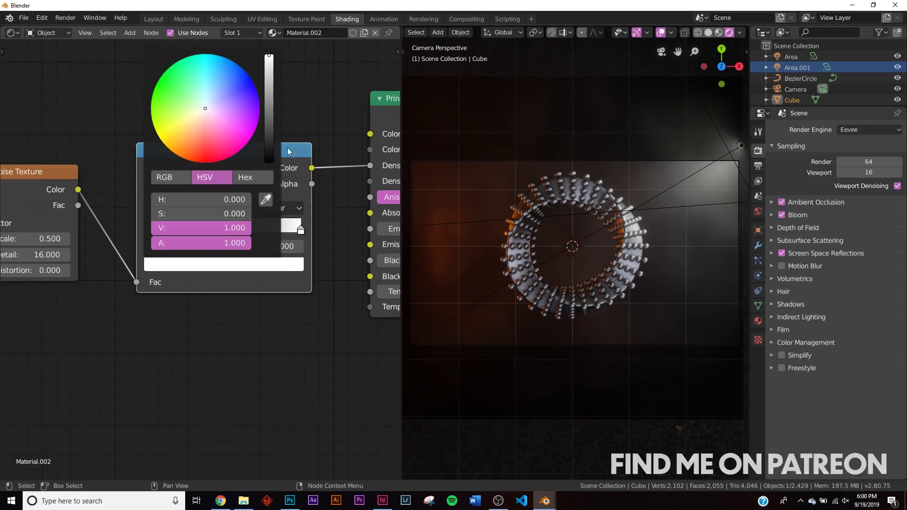
{"action": "left_click_drag", "start_coordinate": [268, 121], "coordinate": [269, 55]}
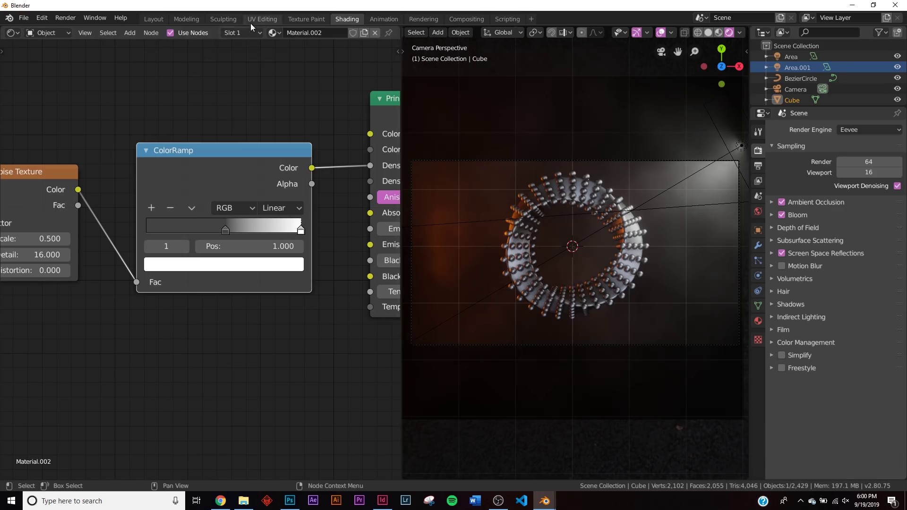
Return to the Layout workspace and set the power of the orange area light Area.001 to 300 W
{"action": "left_click", "coordinate": [154, 19]}
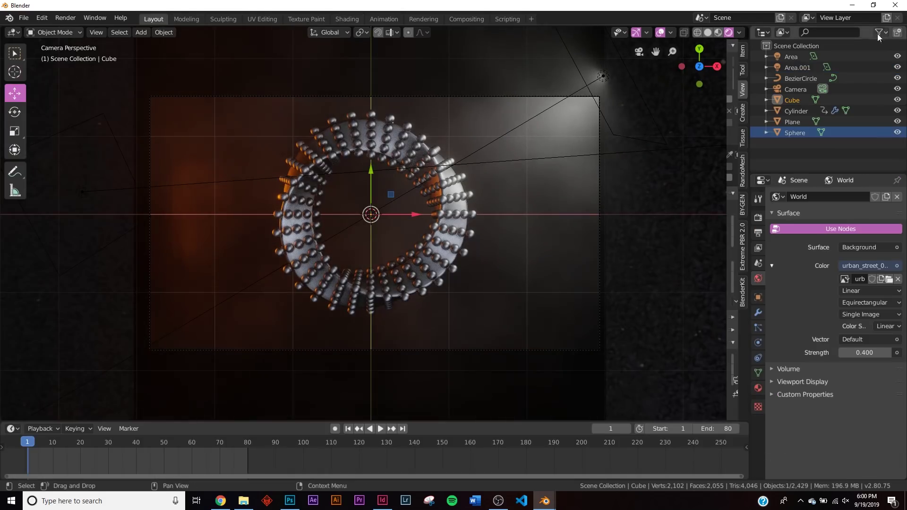
{"action": "left_click", "coordinate": [793, 68]}
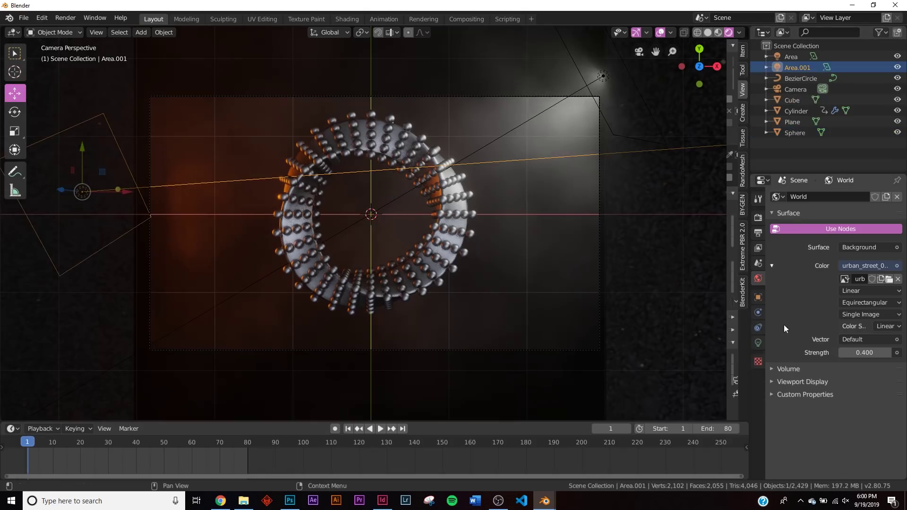
{"action": "left_click", "coordinate": [758, 342]}
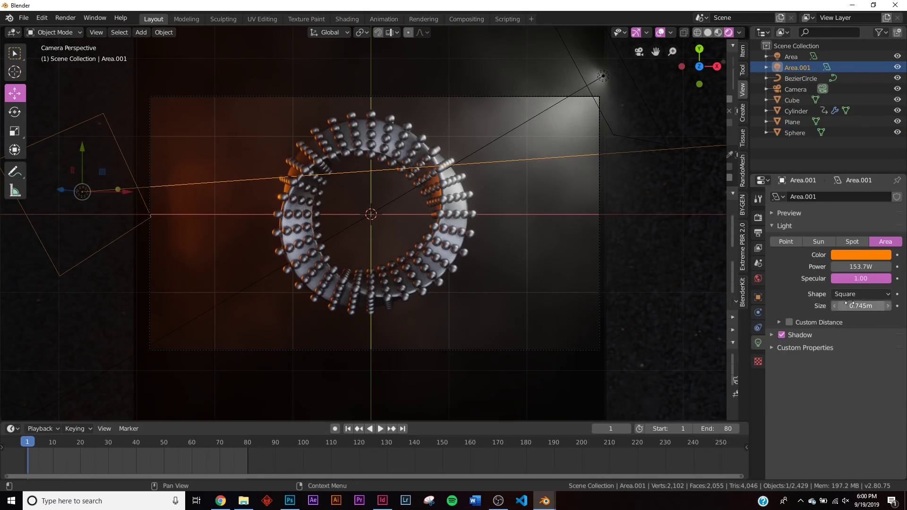
{"action": "left_click", "coordinate": [857, 266]}
{"action": "key", "text": "Return"}
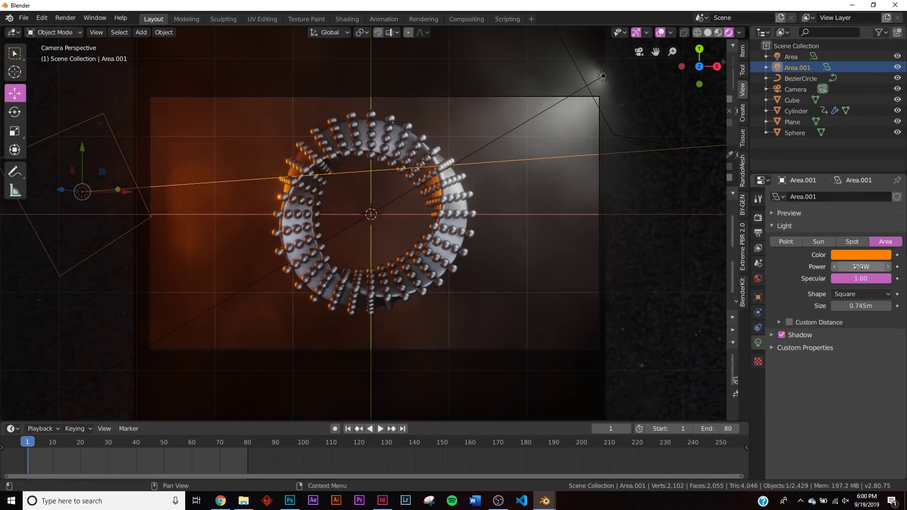
{"action": "scroll", "coordinate": [478, 262], "scroll_direction": "up", "scroll_amount": 1}
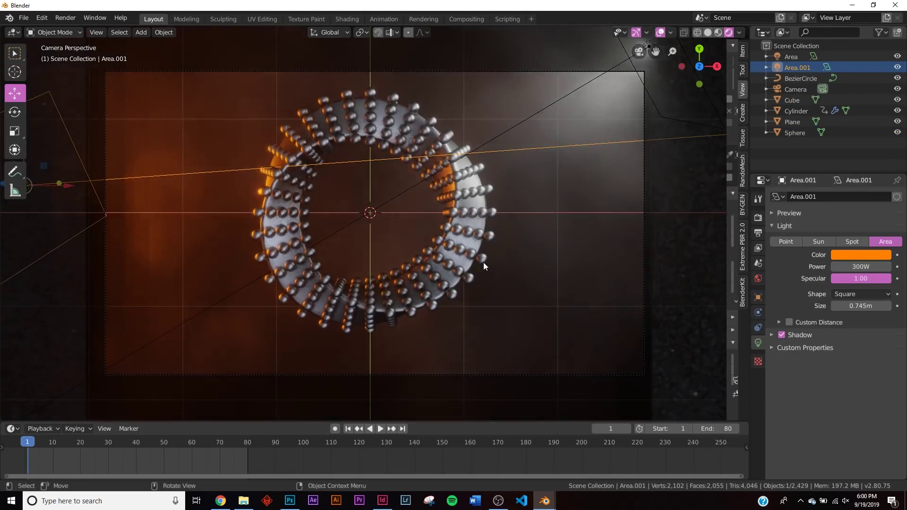
Tint the white area light a pale blue with hue 0.637 and saturation 0.214
{"action": "left_click", "coordinate": [648, 86]}
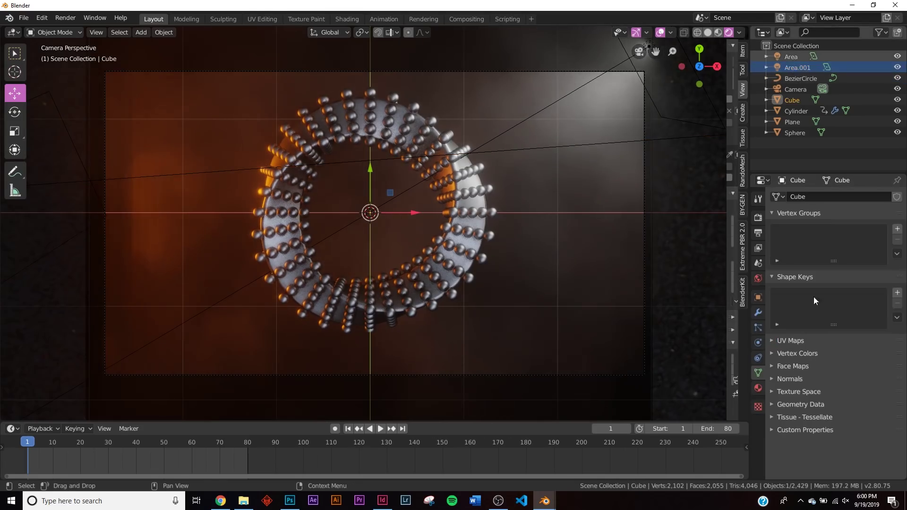
{"action": "left_click", "coordinate": [790, 57]}
{"action": "left_click", "coordinate": [859, 255]}
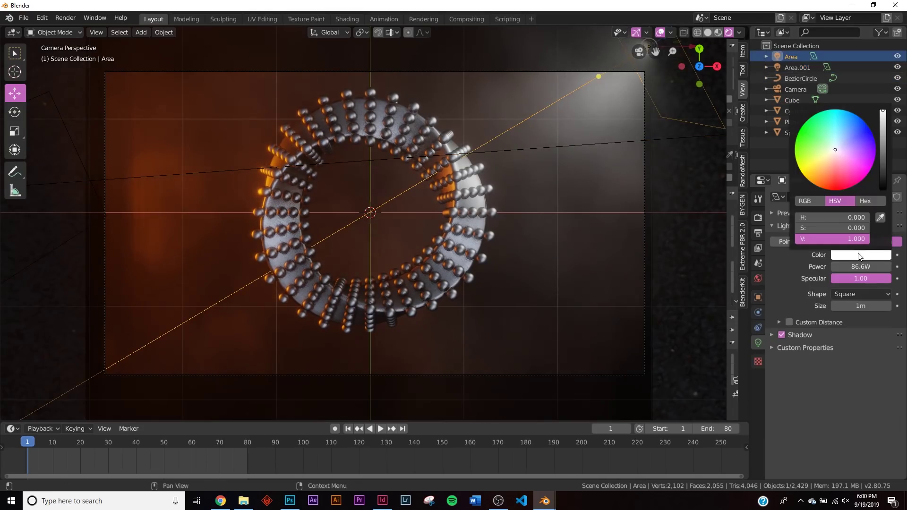
{"action": "left_click", "coordinate": [842, 145]}
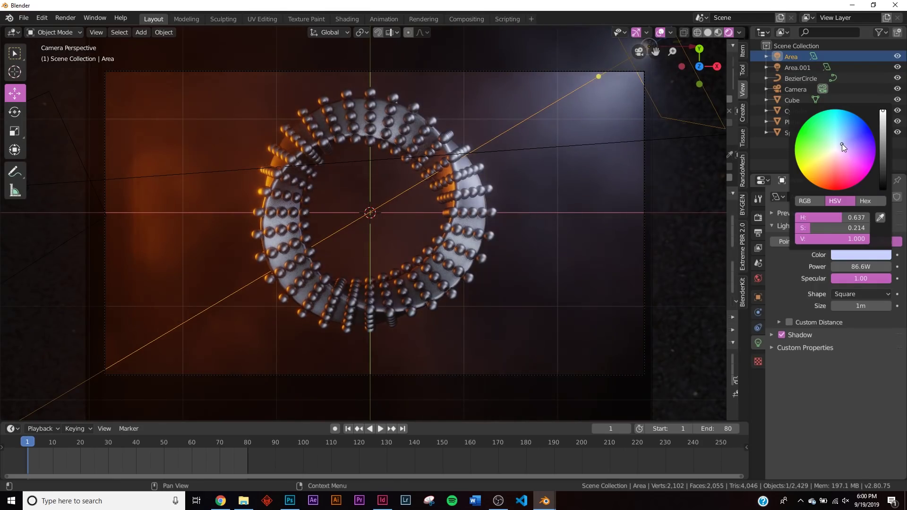
Play the animation to preview the relit ring, stop it, and return to frame 1
{"action": "left_click", "coordinate": [379, 429]}
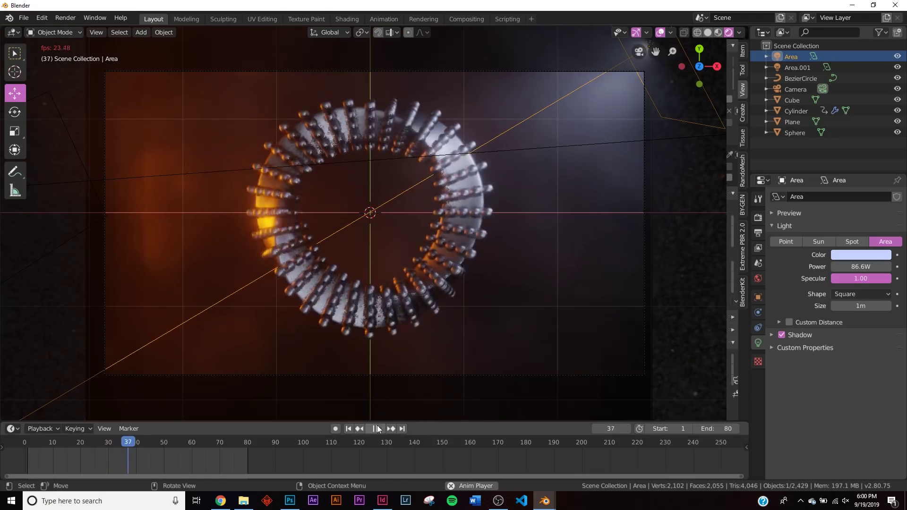
{"action": "scroll", "coordinate": [428, 301], "scroll_direction": "up", "scroll_amount": 1}
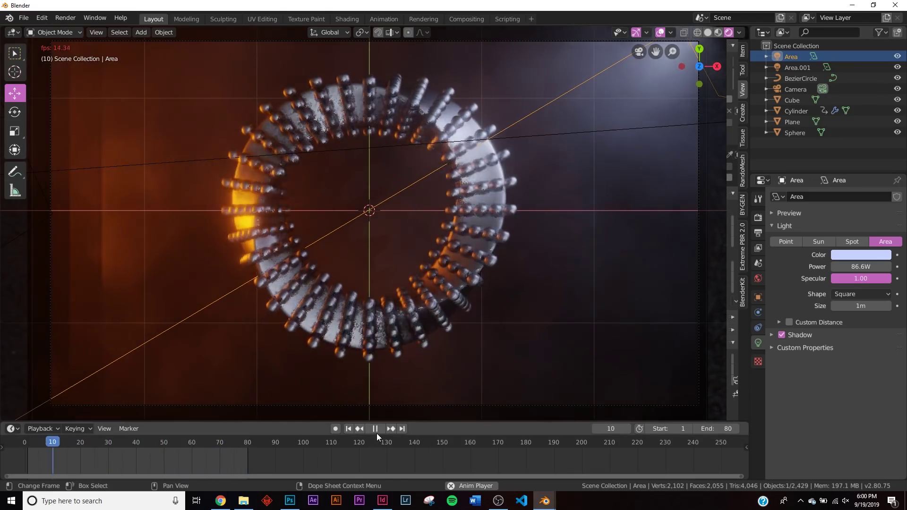
{"action": "left_click", "coordinate": [376, 428]}
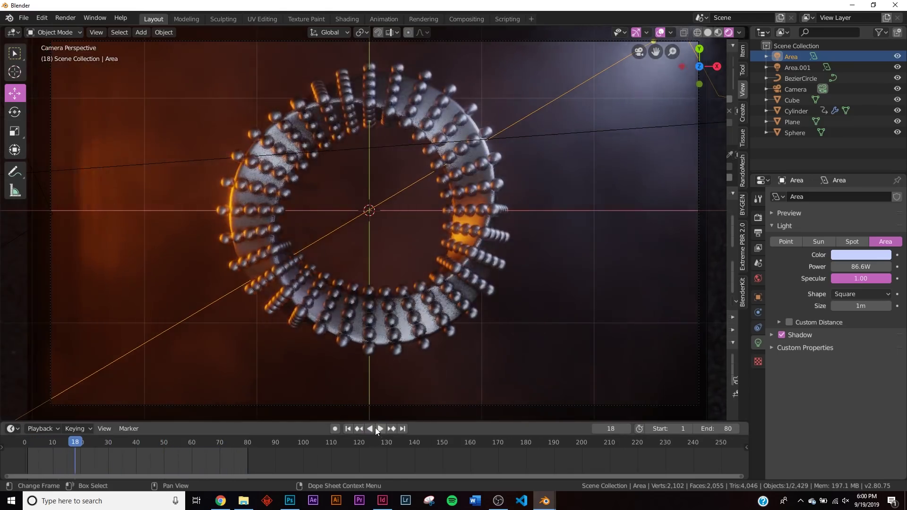
{"action": "left_click", "coordinate": [348, 429]}
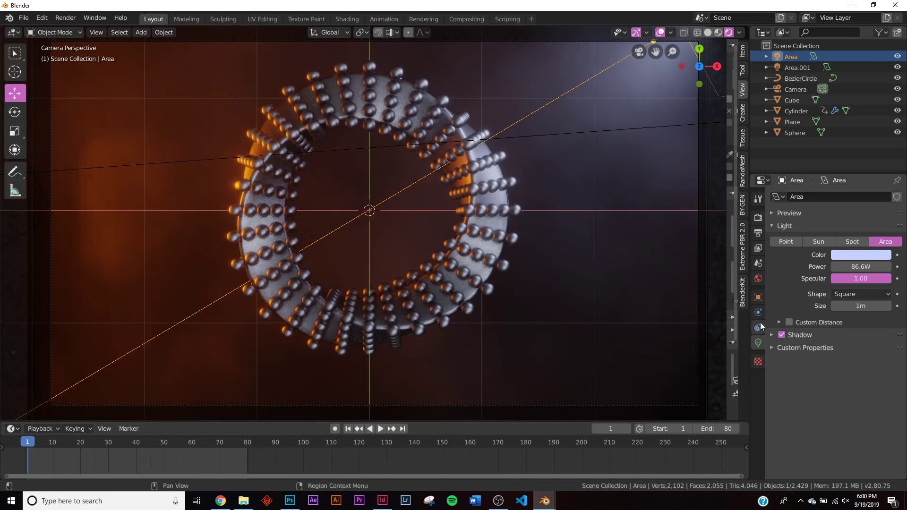
Set the strength of the world's HDRI background to 0.2
{"action": "left_click", "coordinate": [758, 279]}
{"action": "left_click", "coordinate": [856, 349]}
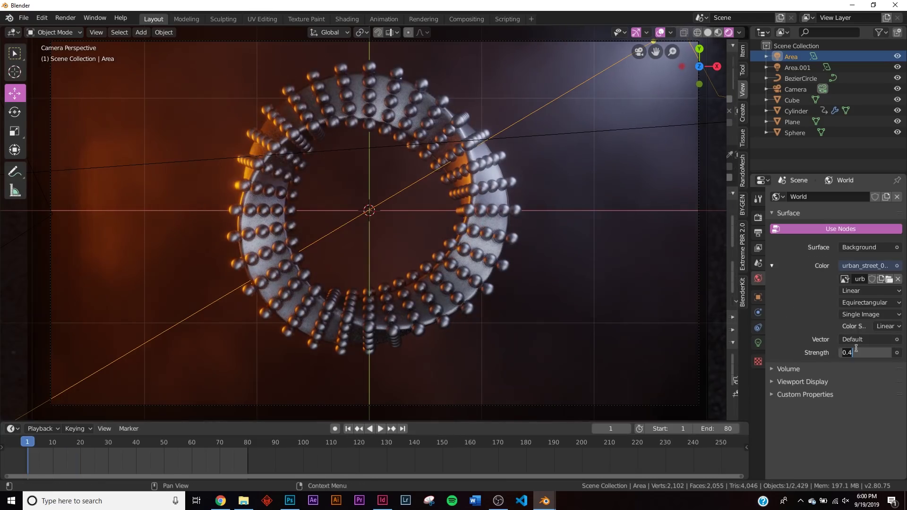
{"action": "type", "text": "0.2"}
{"action": "key", "text": "Return"}
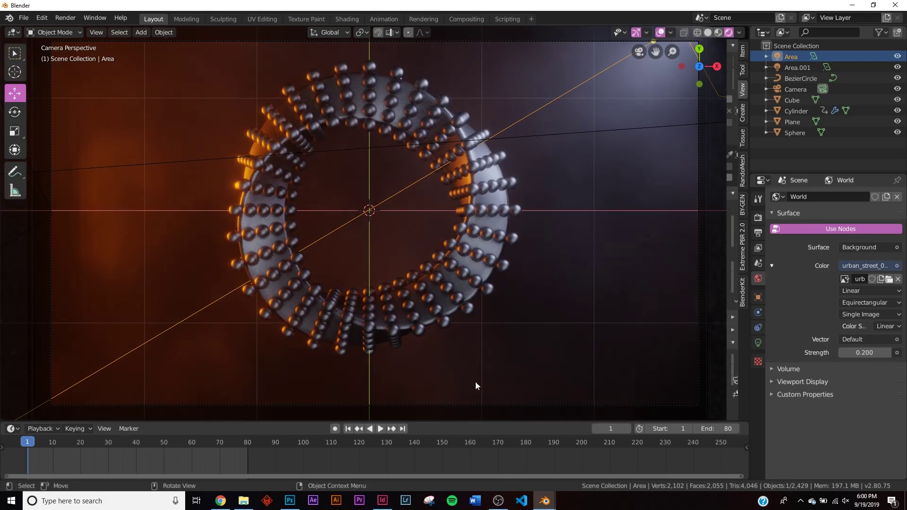
Play the animation with the viewport gizmos and overlays hidden, and stop playback
{"action": "left_click", "coordinate": [379, 429]}
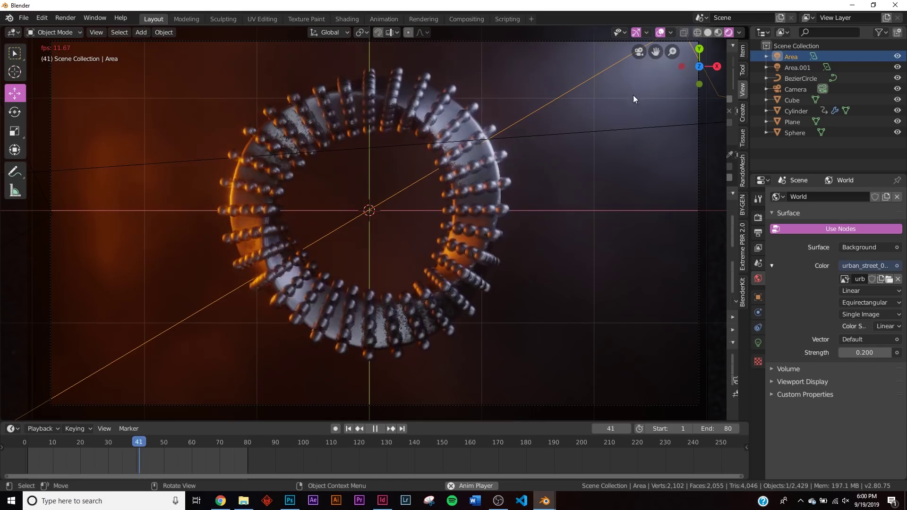
{"action": "left_click", "coordinate": [638, 32]}
{"action": "key", "text": "shift+alt+z"}
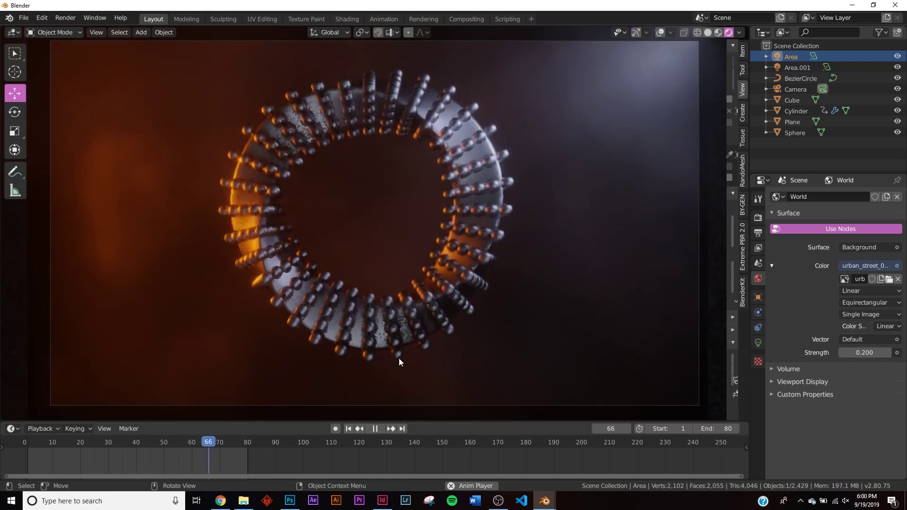
{"action": "left_click", "coordinate": [375, 429]}
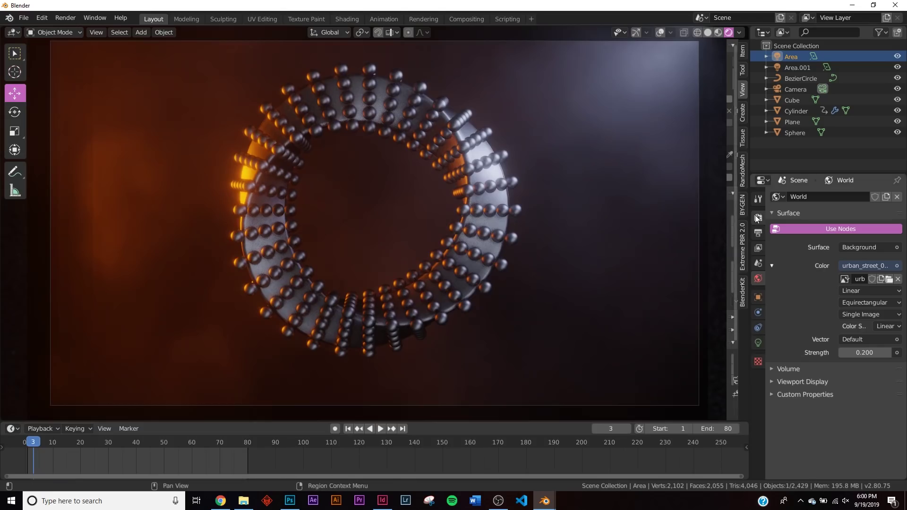
Set the scene's render output file format to FFmpeg video
{"action": "left_click", "coordinate": [757, 234]}
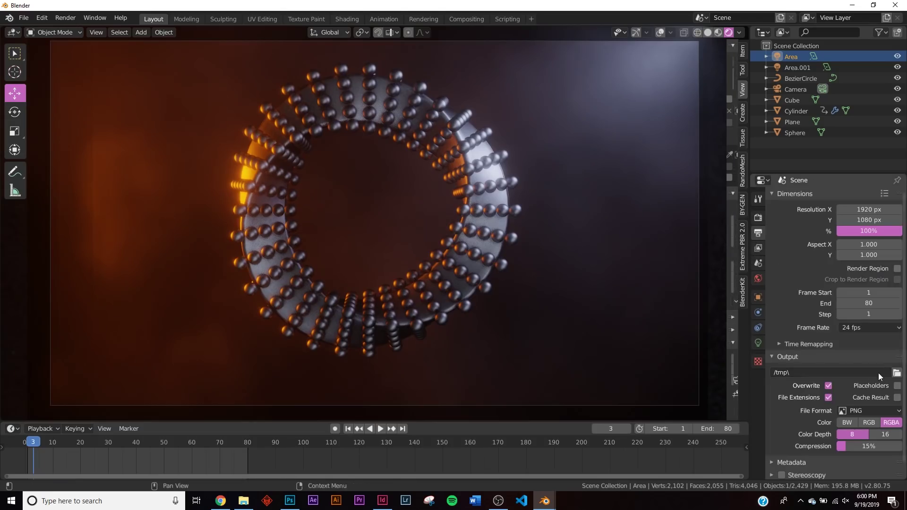
{"action": "left_click", "coordinate": [878, 404]}
{"action": "left_click", "coordinate": [870, 351]}
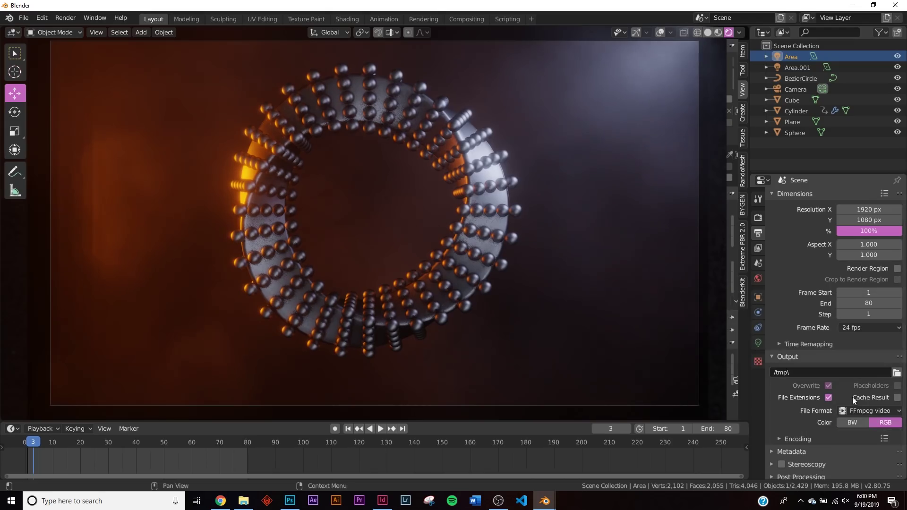
Set the video encoding container to MPEG-4 and the output quality to Perceptually lossless
{"action": "left_click", "coordinate": [798, 439]}
{"action": "scroll", "coordinate": [831, 415], "scroll_direction": "down", "scroll_amount": 4}
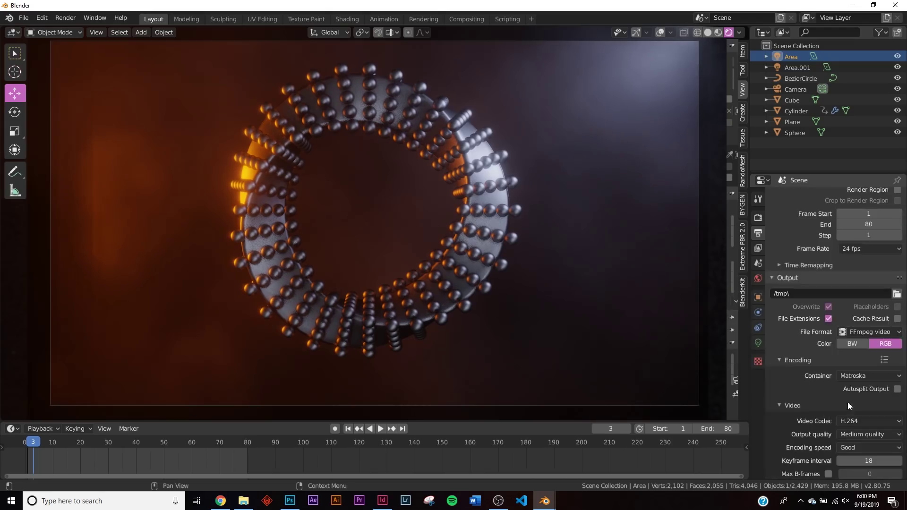
{"action": "left_click", "coordinate": [864, 376]}
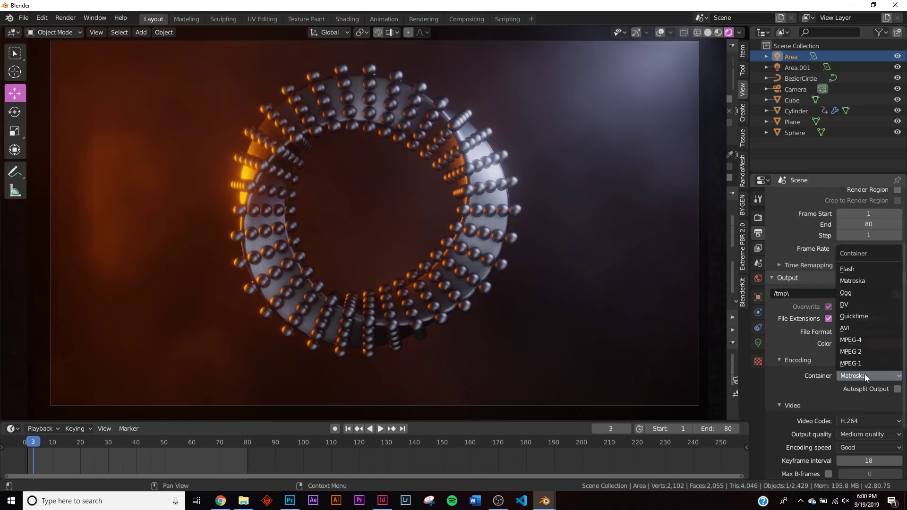
{"action": "left_click", "coordinate": [854, 340]}
{"action": "left_click", "coordinate": [851, 434]}
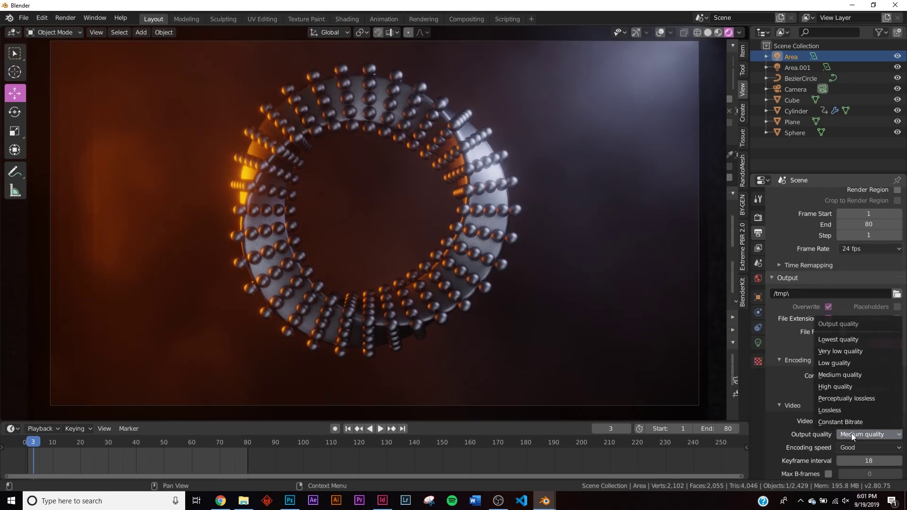
{"action": "left_click", "coordinate": [849, 407]}
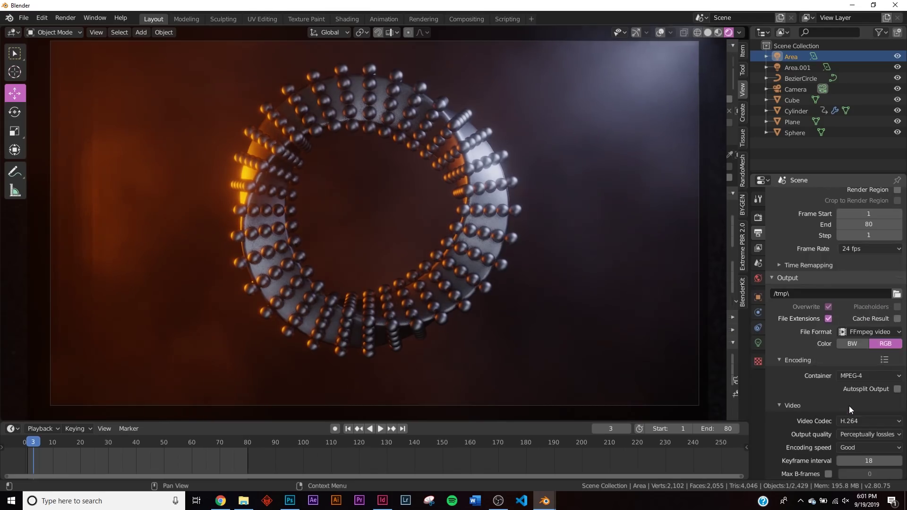
Look at the available render commands without starting a render, and play the animation in the viewport
{"action": "left_click", "coordinate": [74, 19]}
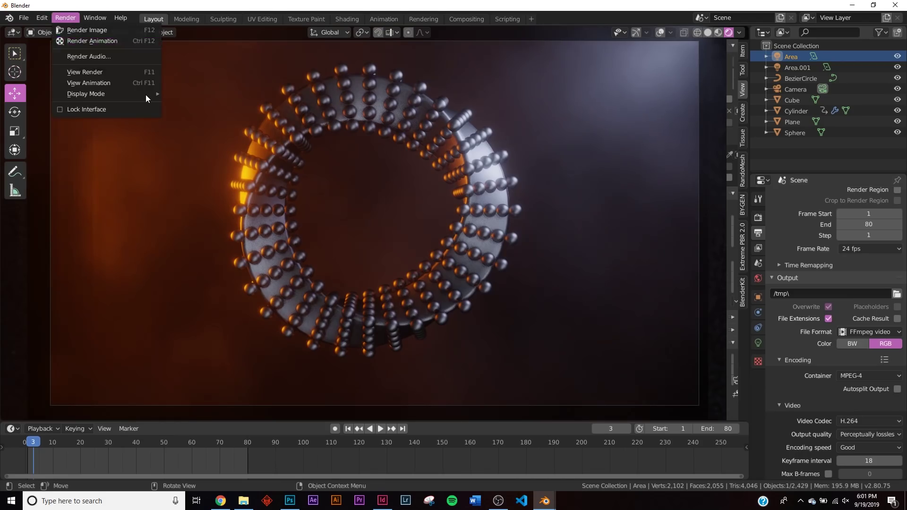
{"action": "left_click", "coordinate": [381, 429]}
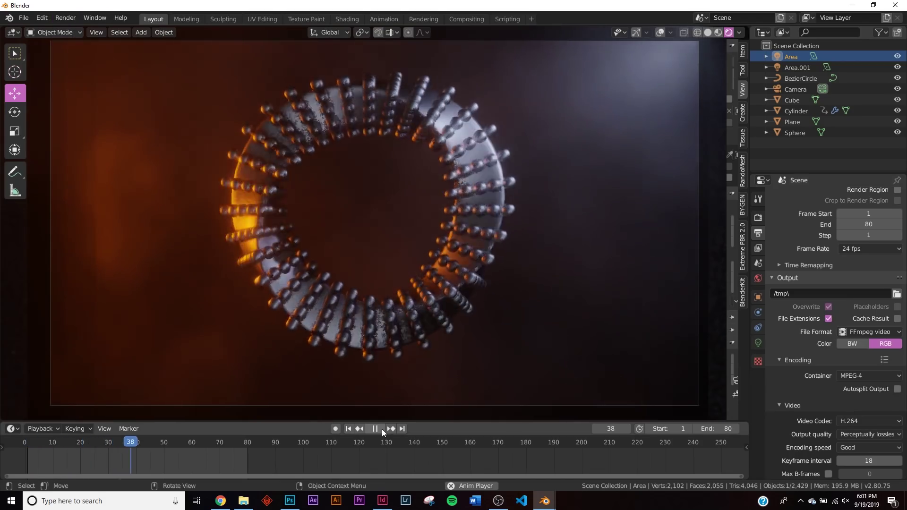